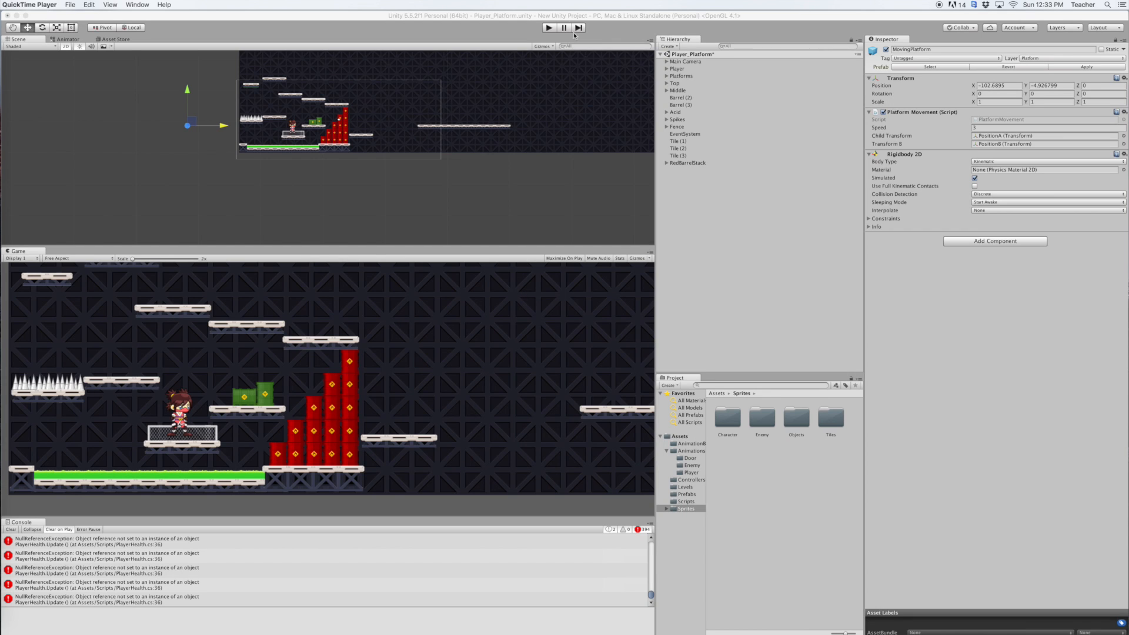
Run the game to test the player walking and jumping on the fenced platform, and stop play mode
left_click(550, 29)
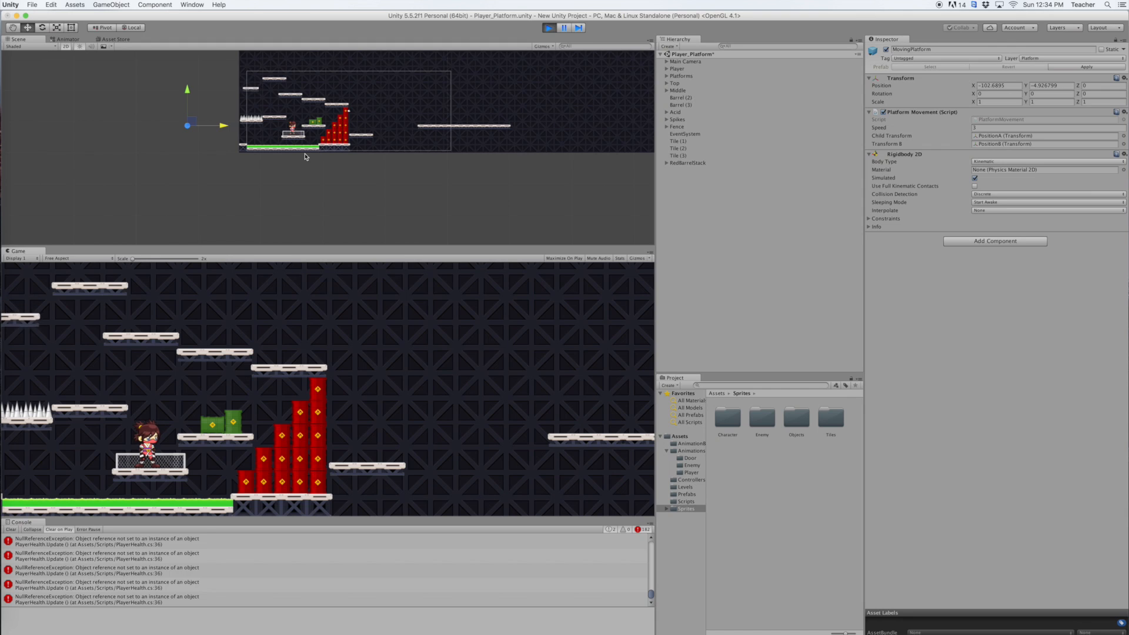
scroll(327, 153, "up", 8)
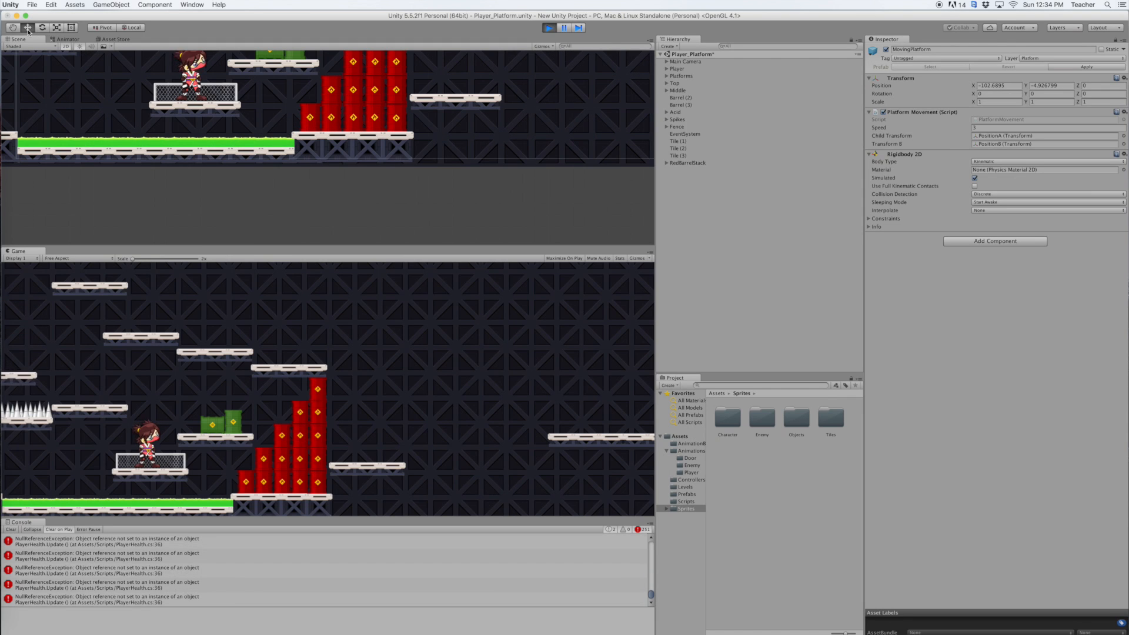
middle_click_drag(166, 88, 396, 131)
scroll(206, 173, "up", 6)
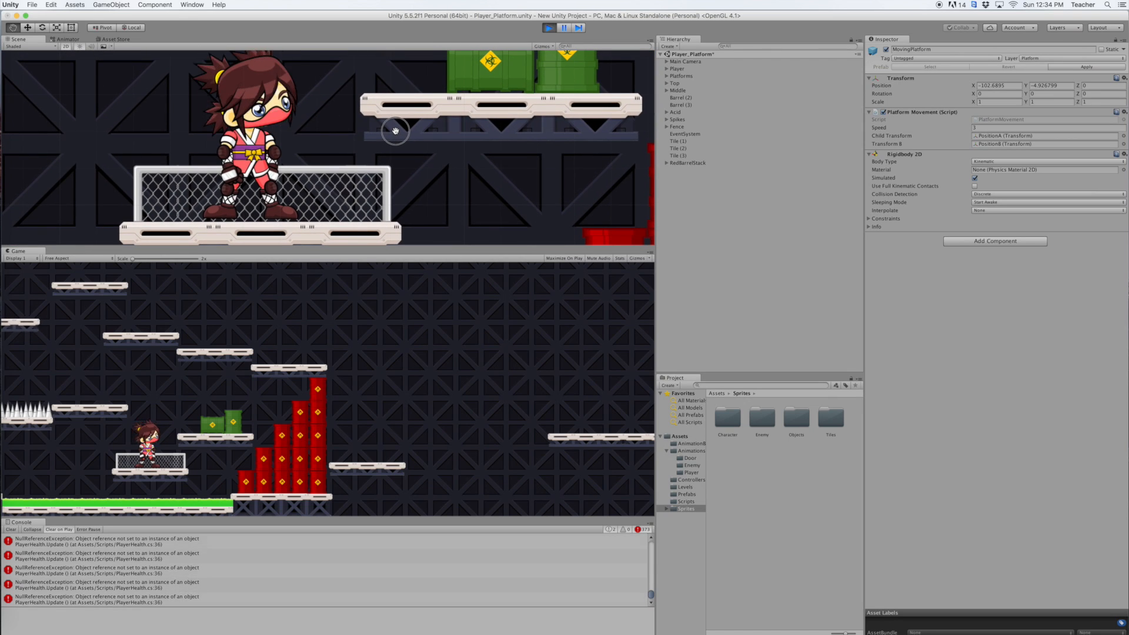
key("Right")
key("Left")
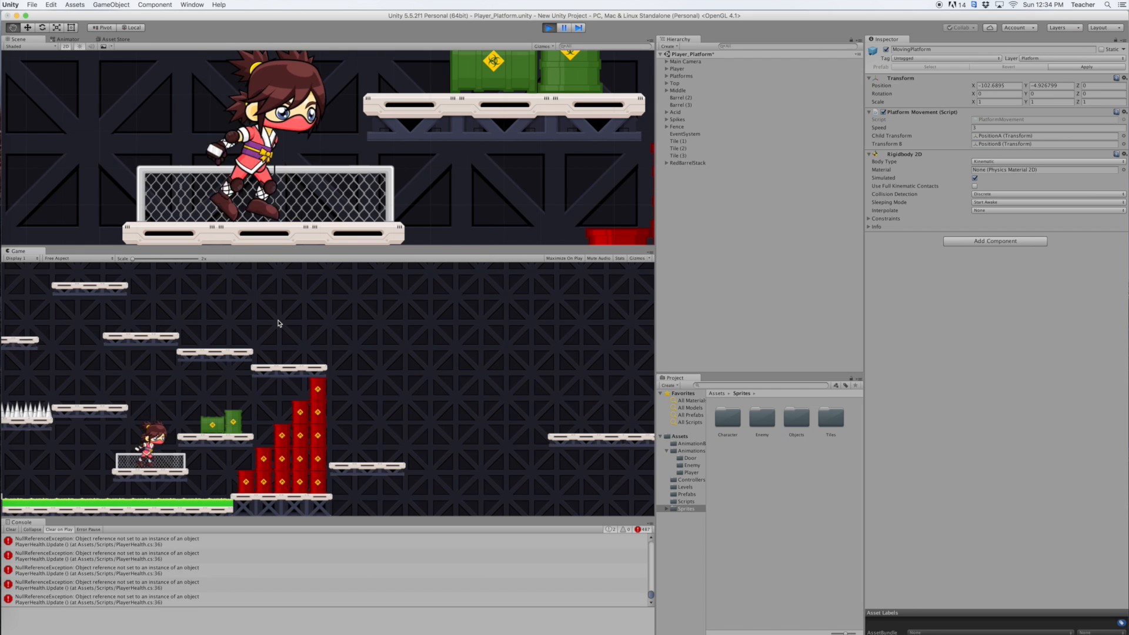
key("Left")
key("Right")
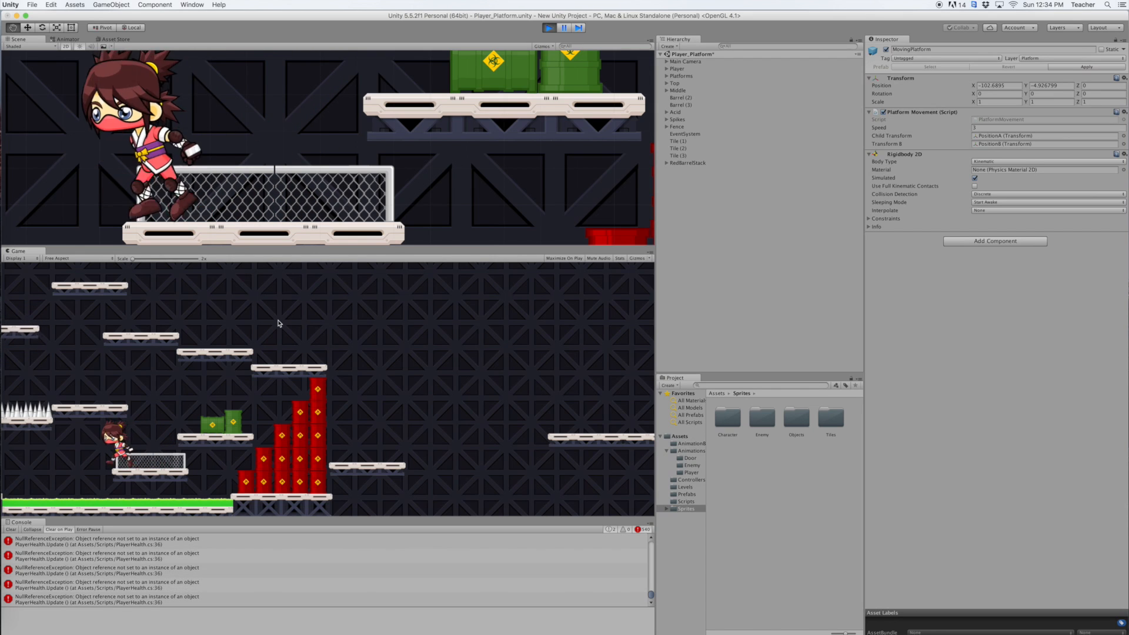
key("space")
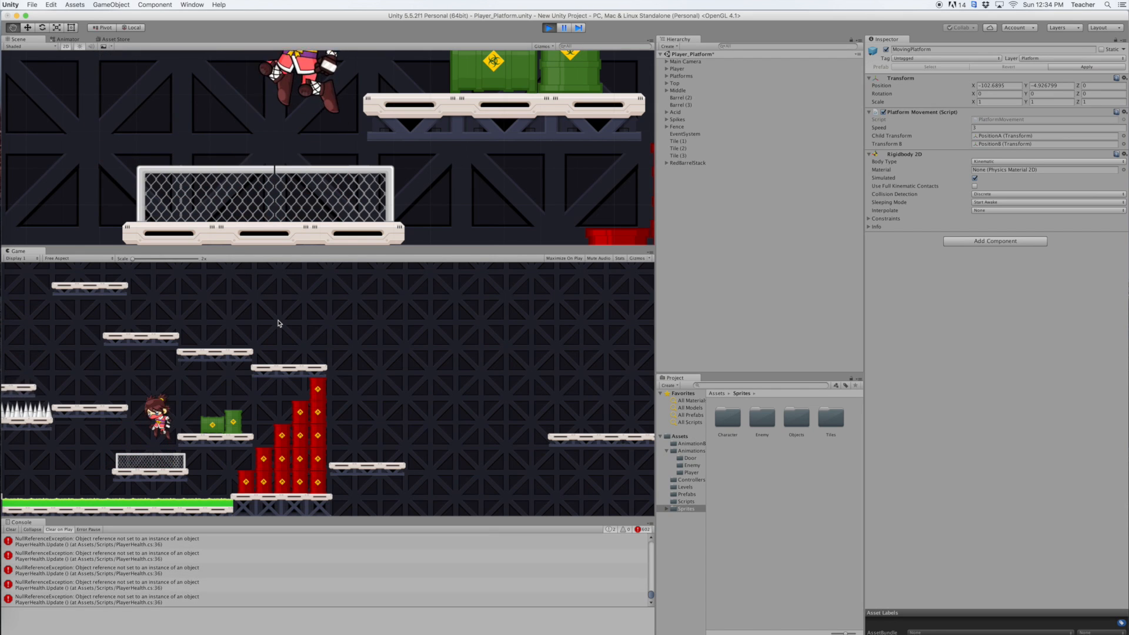
key("Left")
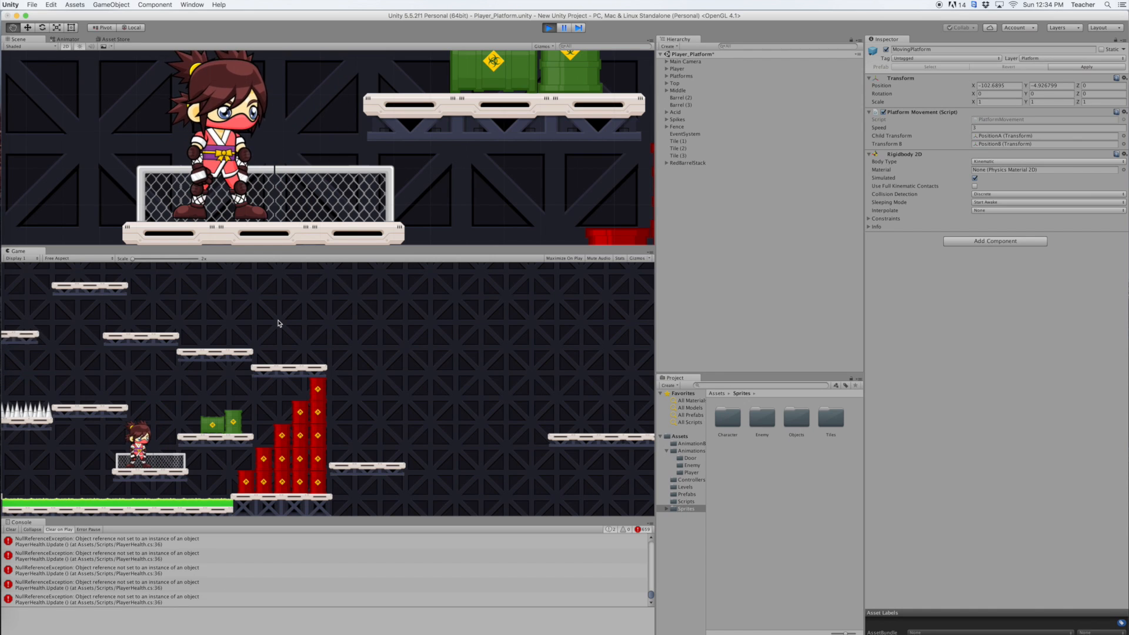
key("Left")
key("Right")
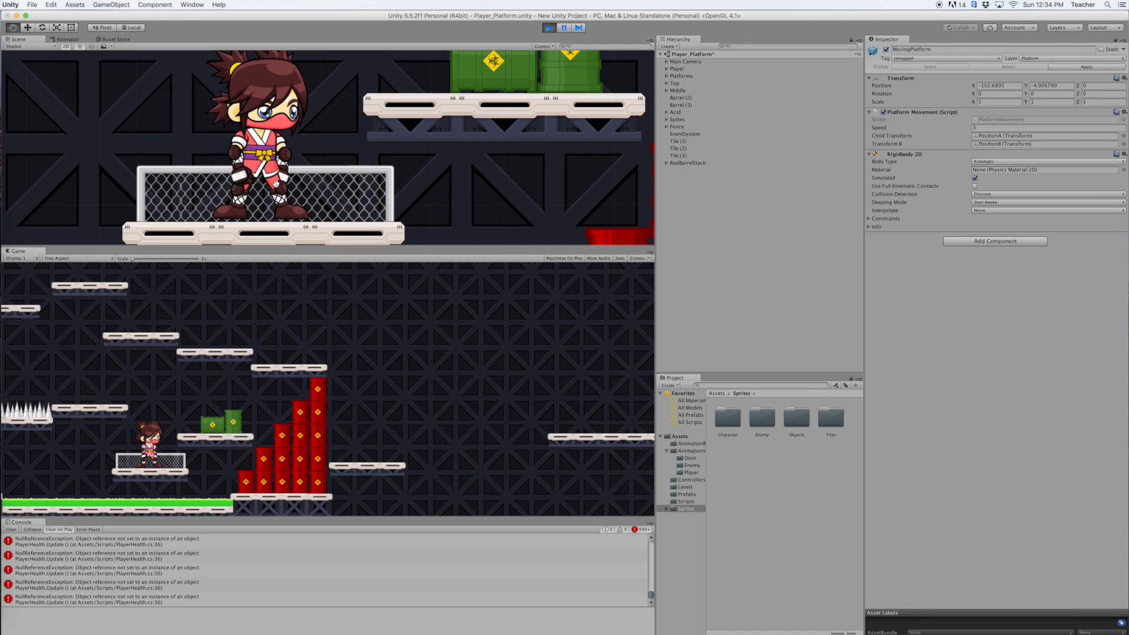
left_click(548, 29)
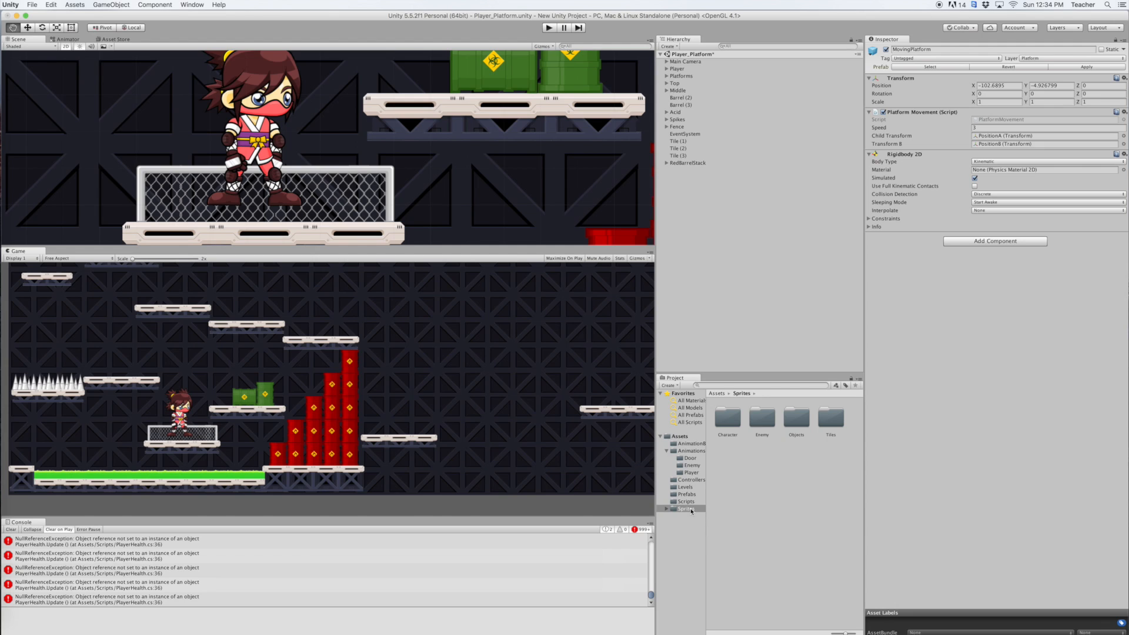
Examine the animation frame sprites in the Character and Enemy folders under Sprites
double_click(727, 420)
scroll(774, 543, "down", 3)
scroll(774, 541, "down", 5)
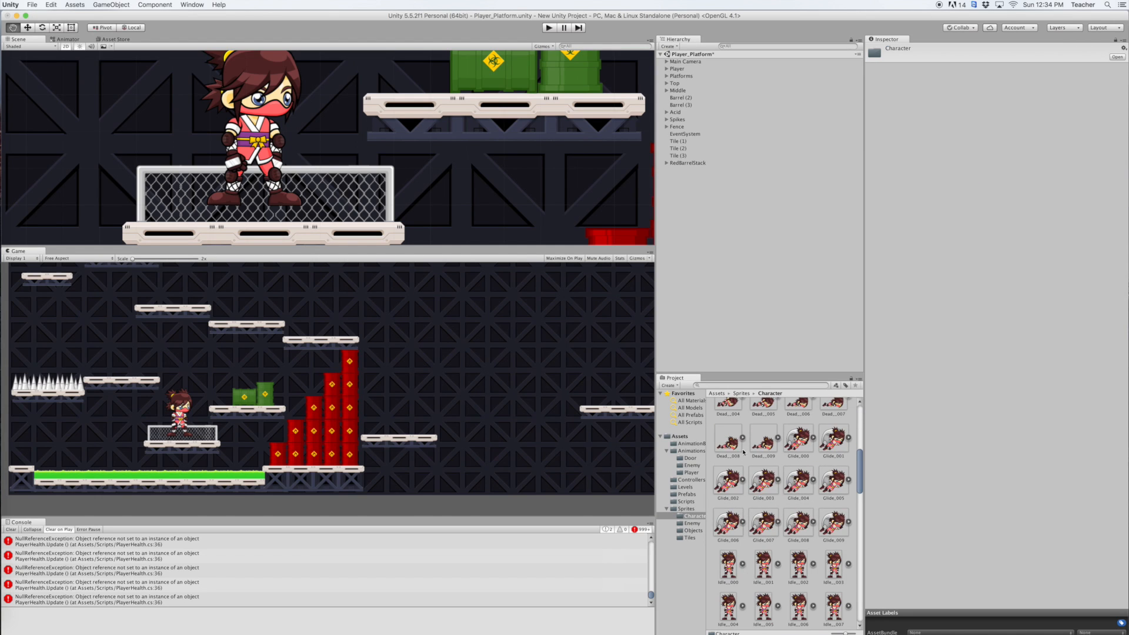
scroll(778, 503, "down", 10)
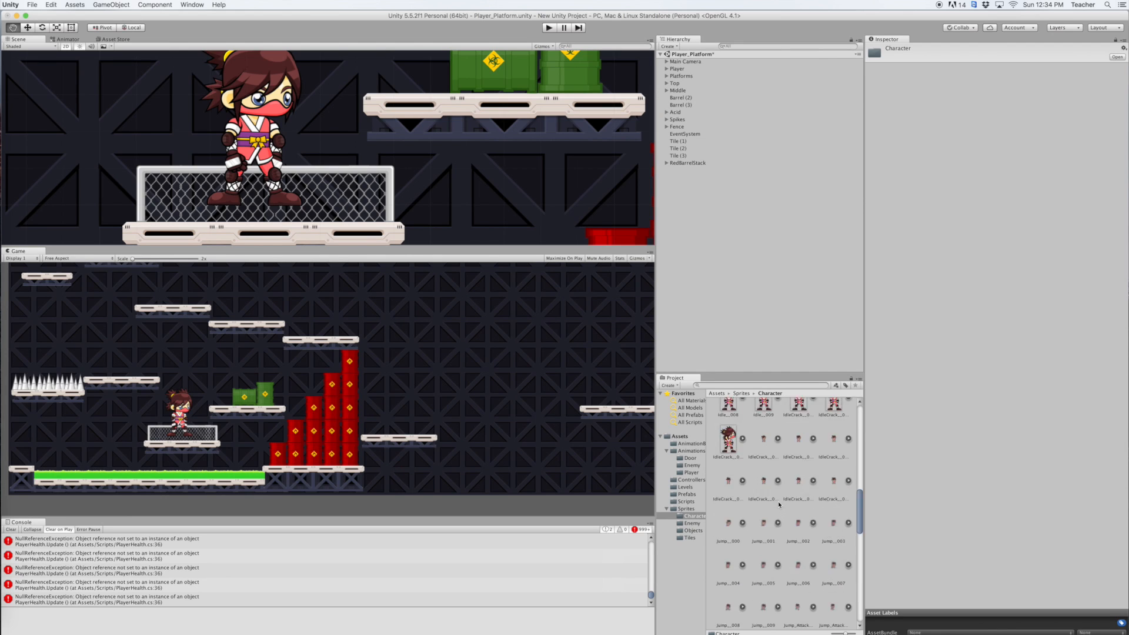
scroll(774, 496, "up", 6)
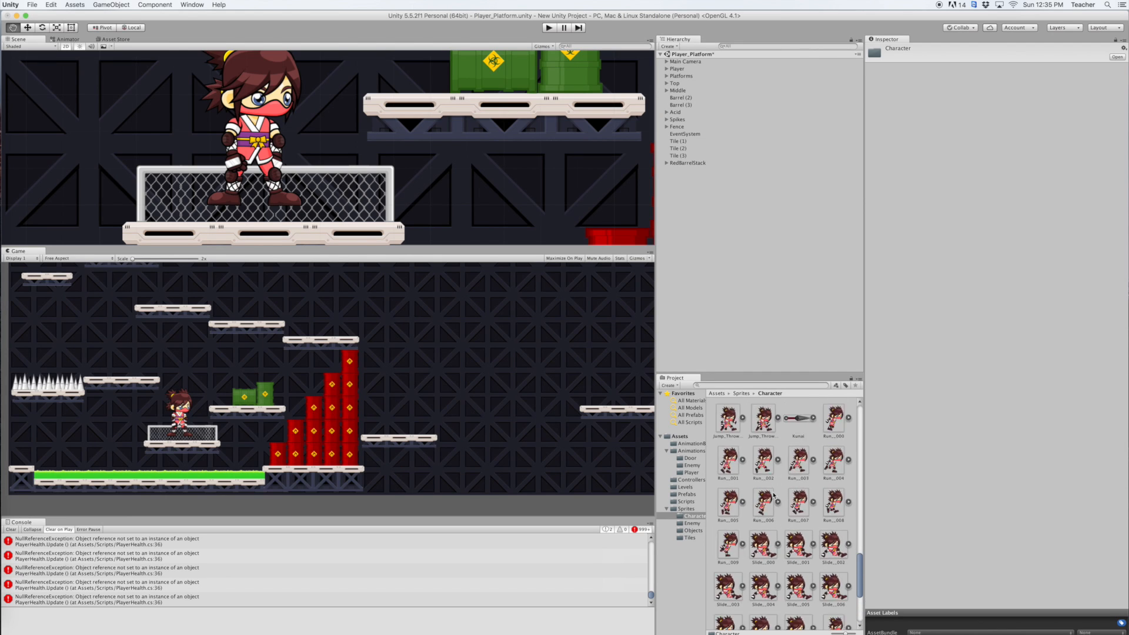
scroll(774, 496, "up", 8)
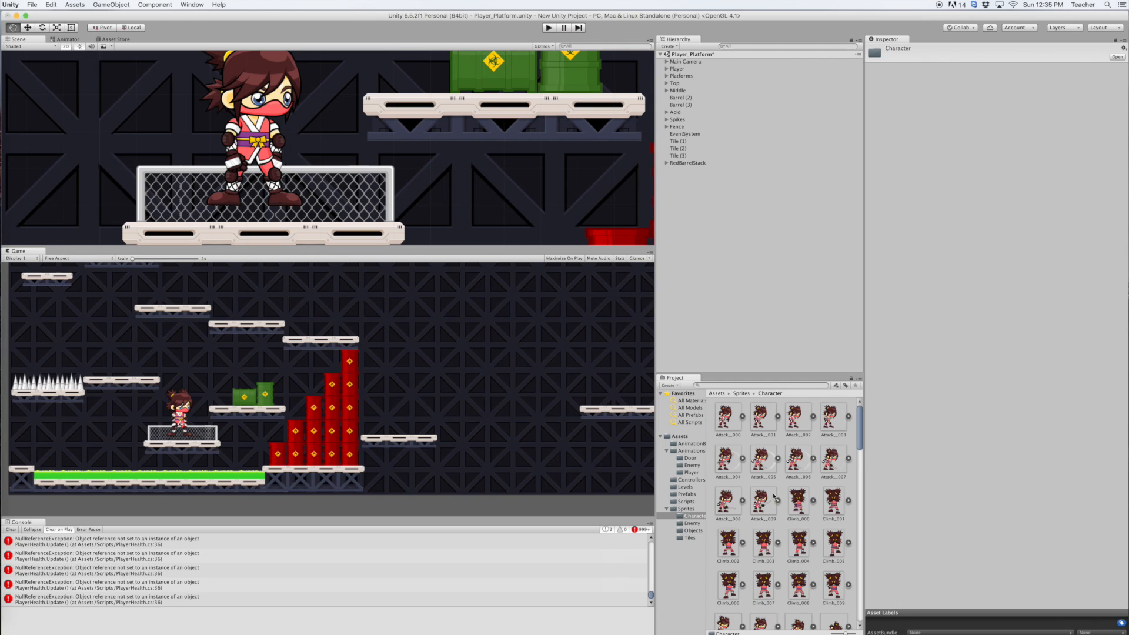
left_click(693, 524)
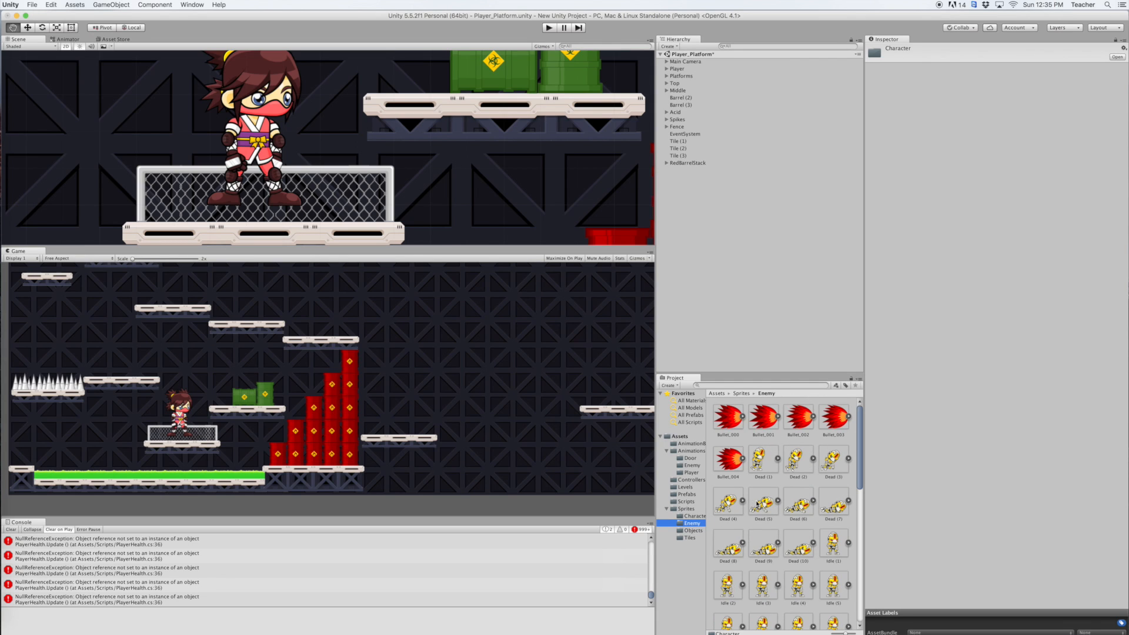
scroll(757, 503, "down", 10)
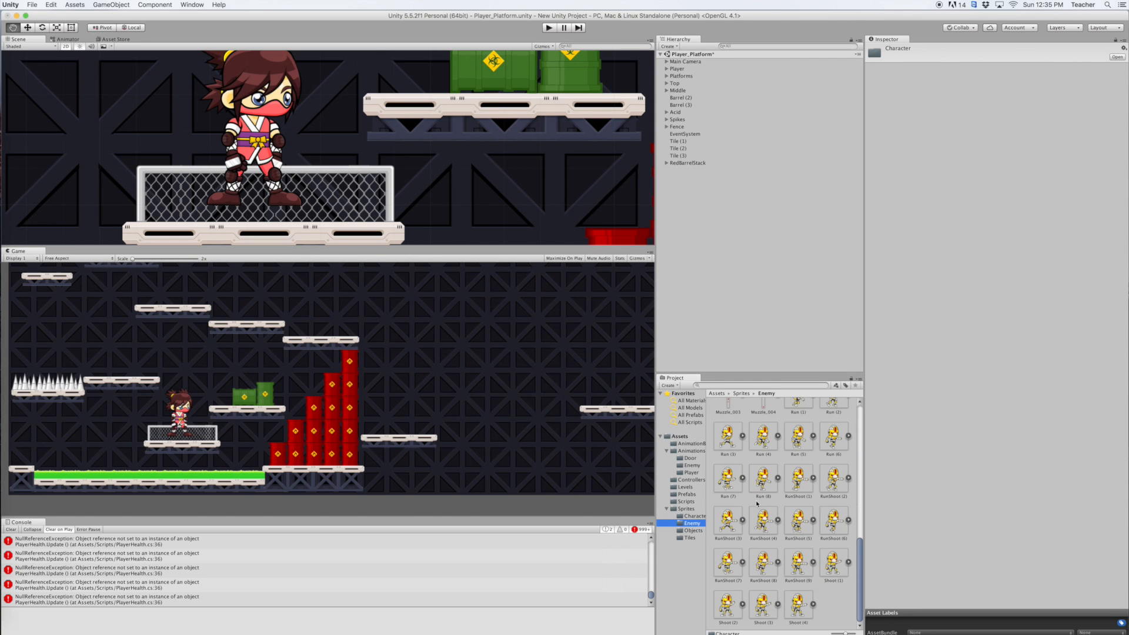
scroll(759, 503, "up", 10)
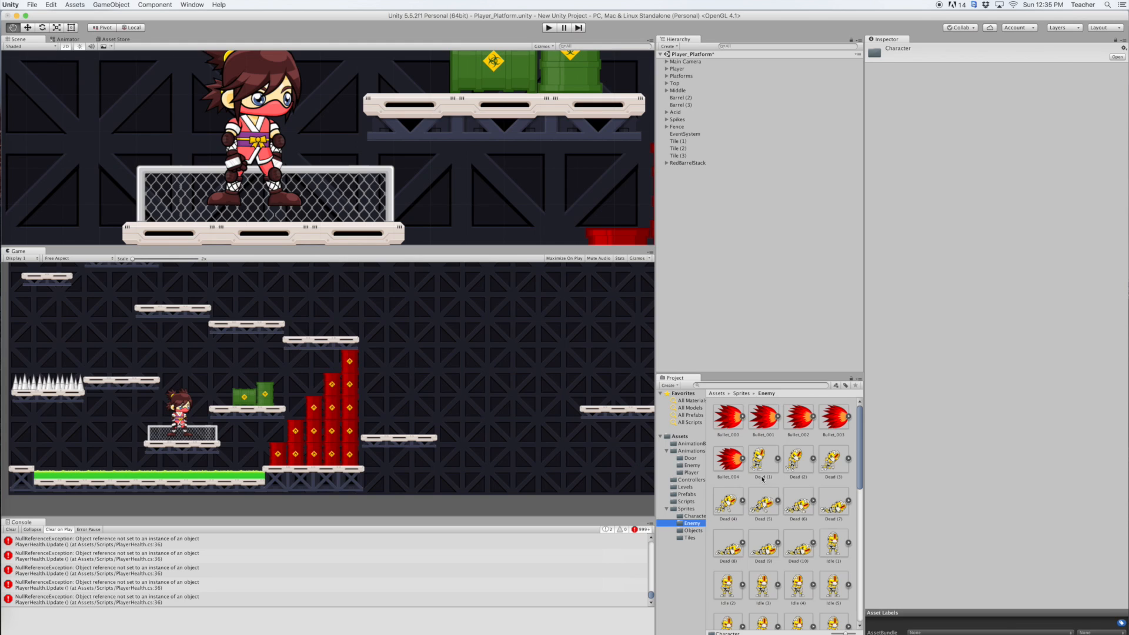
left_click(694, 516)
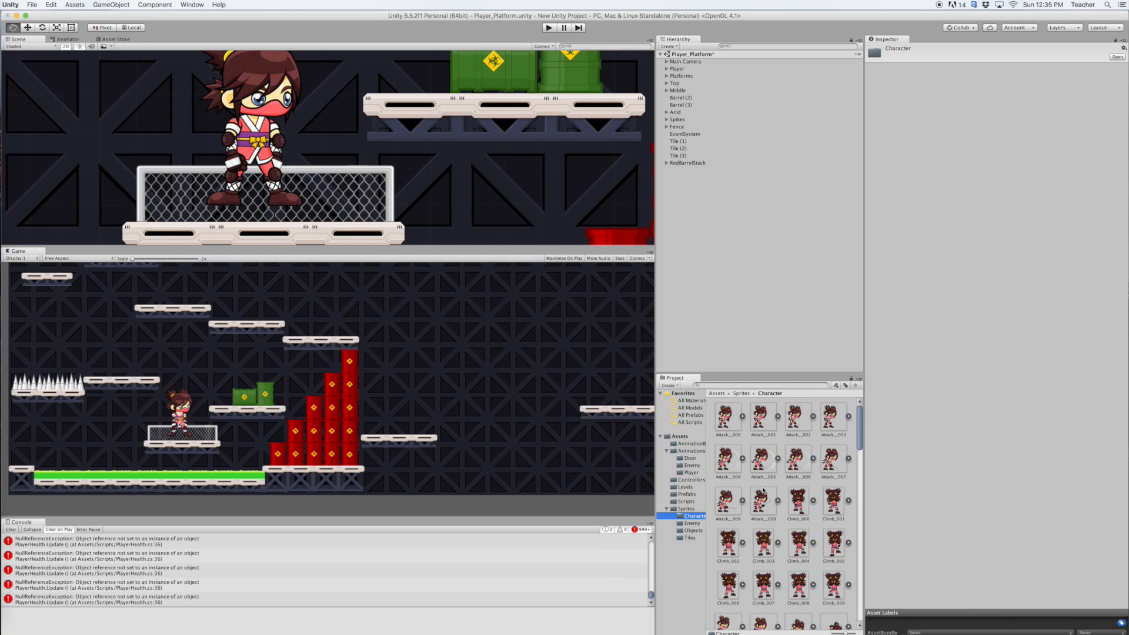
left_click(688, 509)
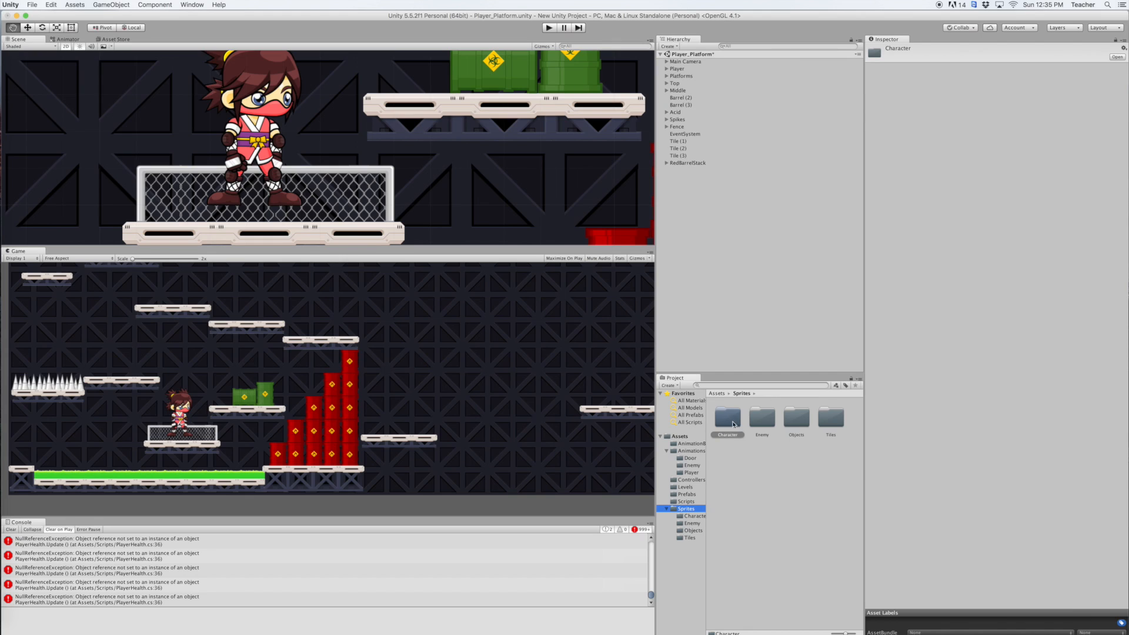
left_click(728, 424)
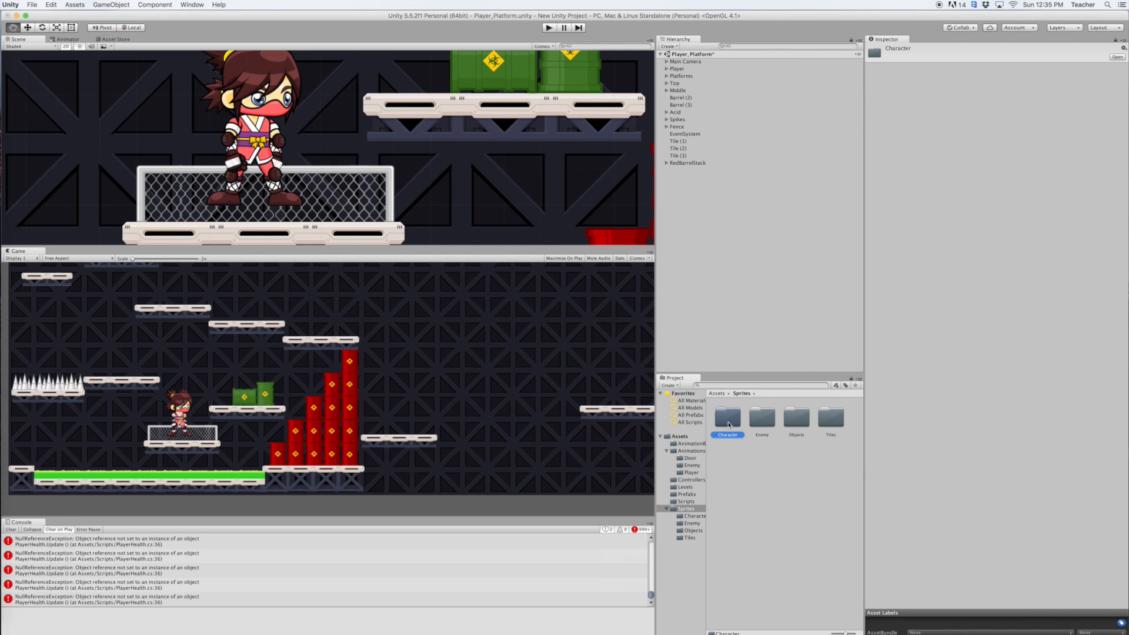
Examine the sprites in the Objects and Tiles folders, and return to the Character folder
double_click(797, 419)
left_click(786, 436)
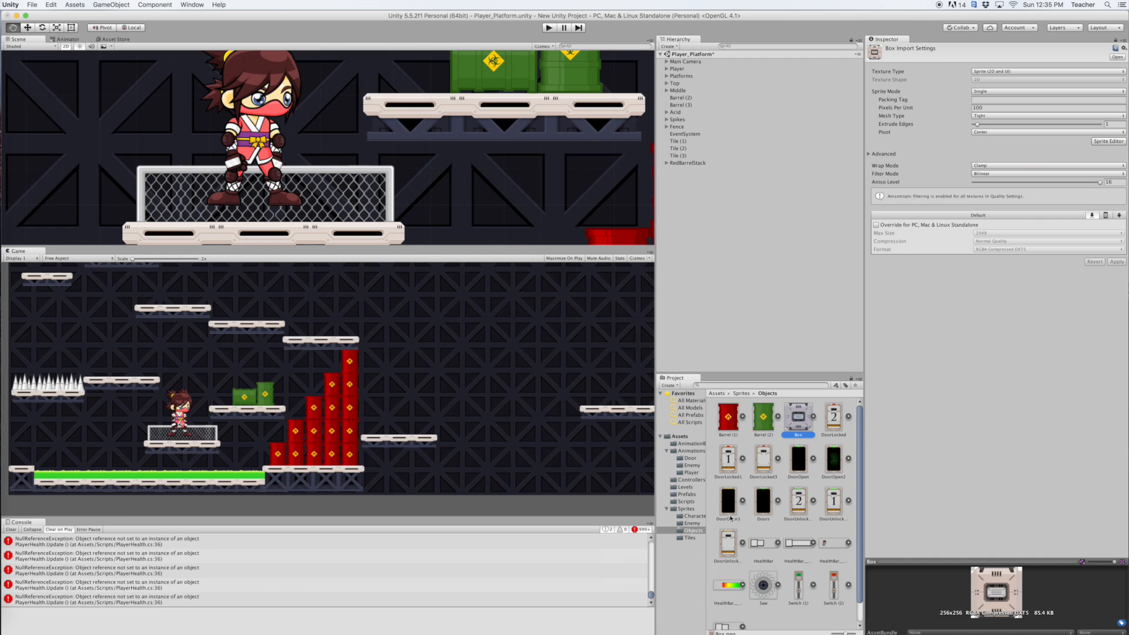
left_click(690, 538)
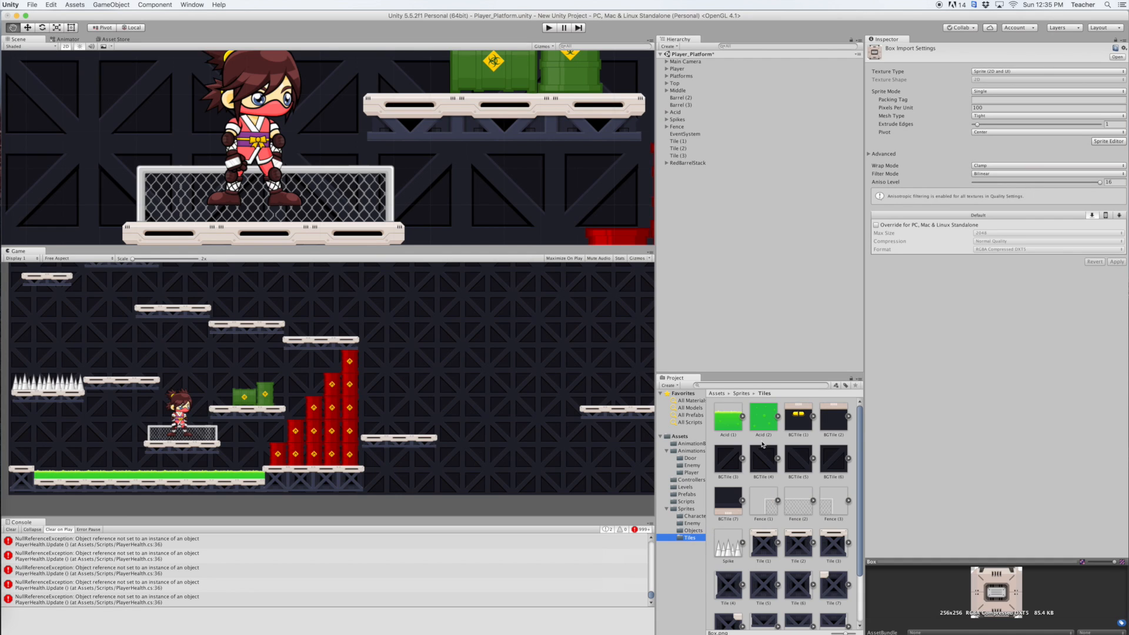
scroll(785, 565, "down", 3)
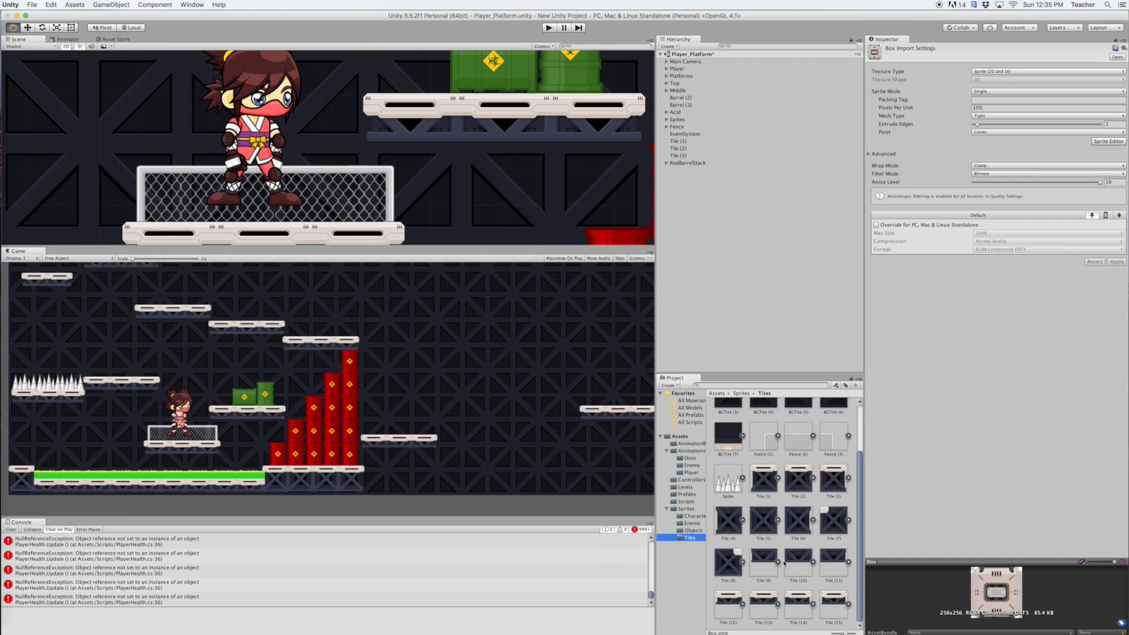
scroll(784, 565, "up", 3)
left_click(690, 516)
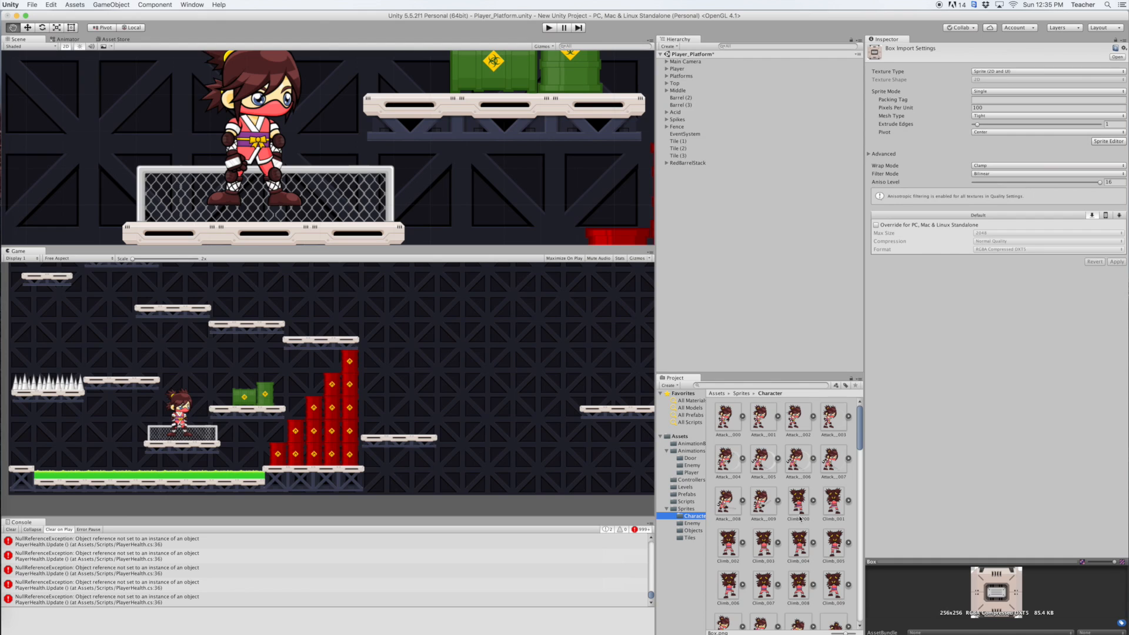
Create an animation named Idle in the scene from the Enemy sprites Idle (1) through Idle (10), saving it in the Enemy folder
left_click(697, 524)
scroll(770, 518, "down", 3)
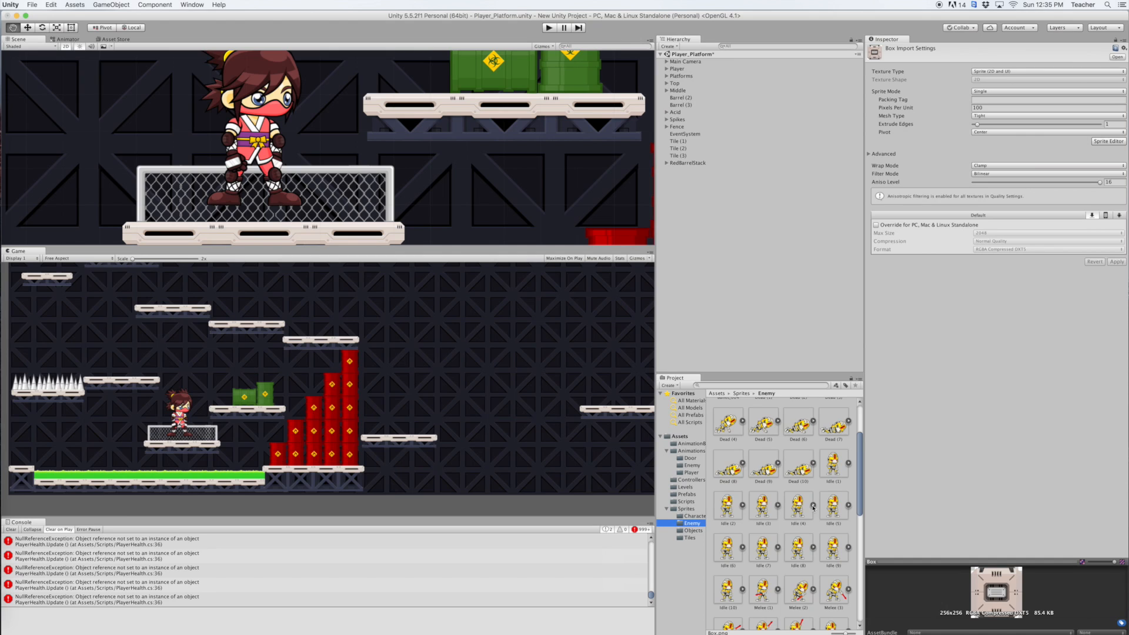
scroll(812, 497, "down", 1)
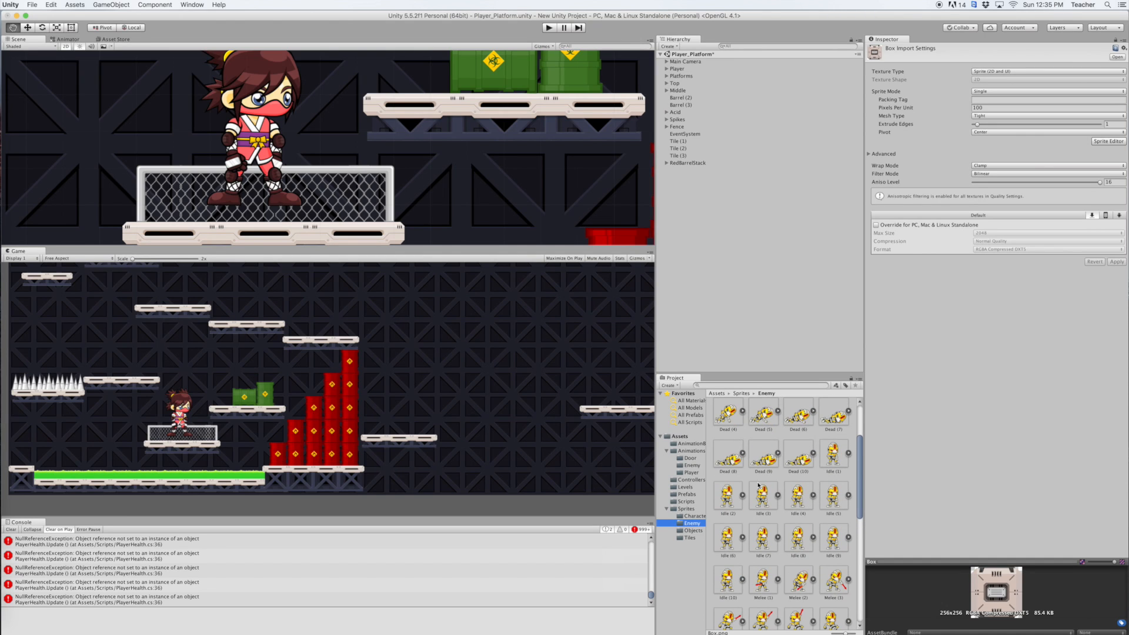
left_click(834, 468)
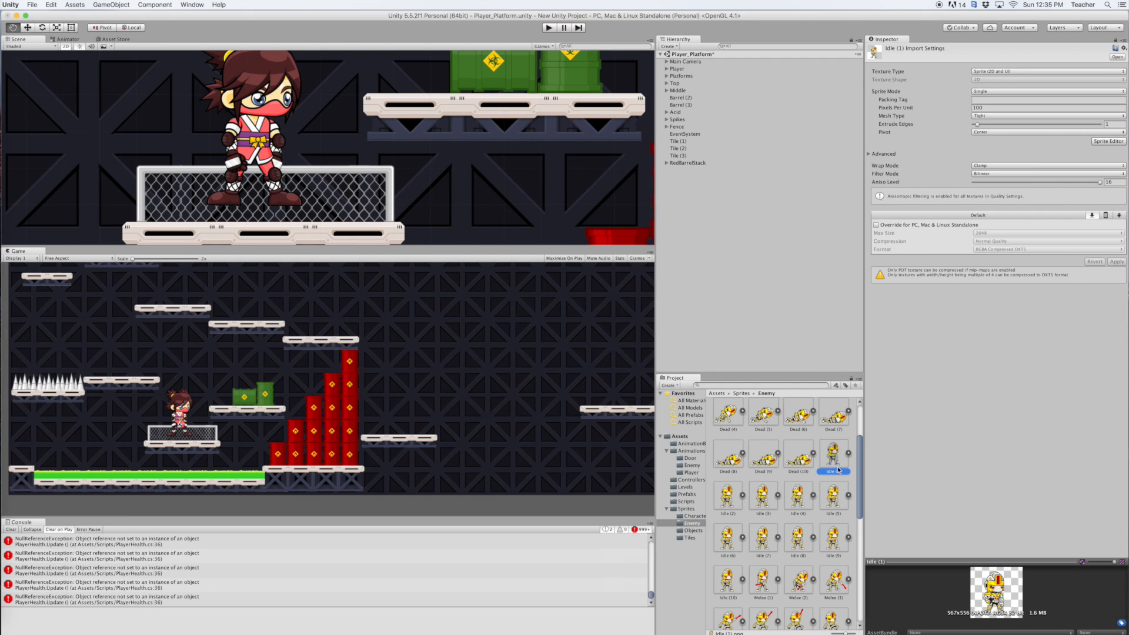
scroll(859, 470, "down", 1)
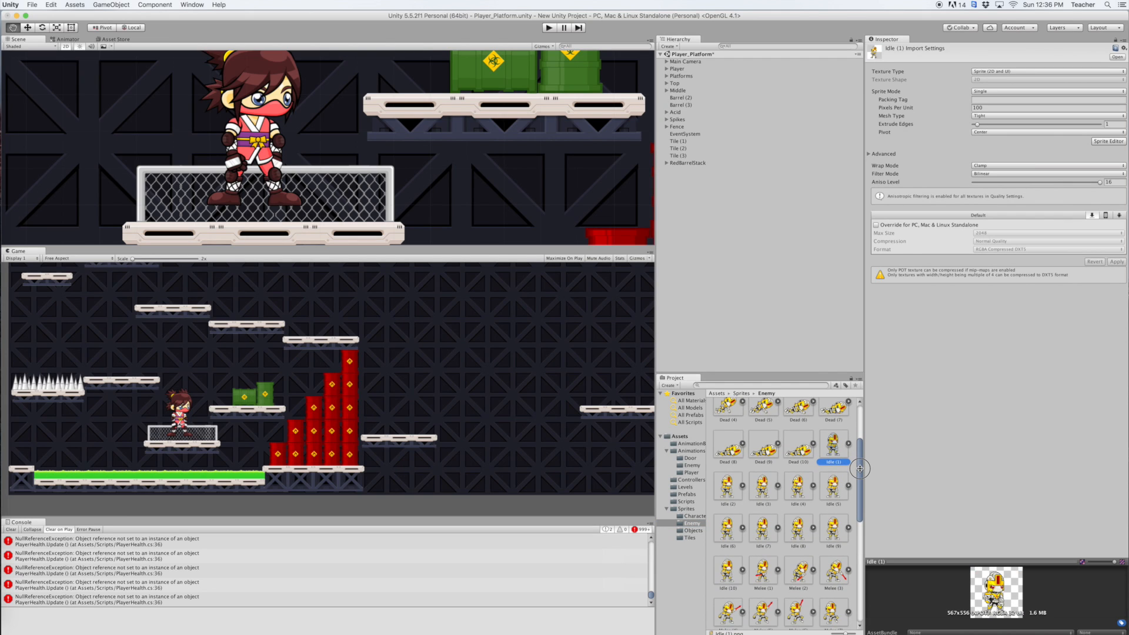
left_click_drag(860, 469, 860, 469)
scroll(764, 529, "down", 3)
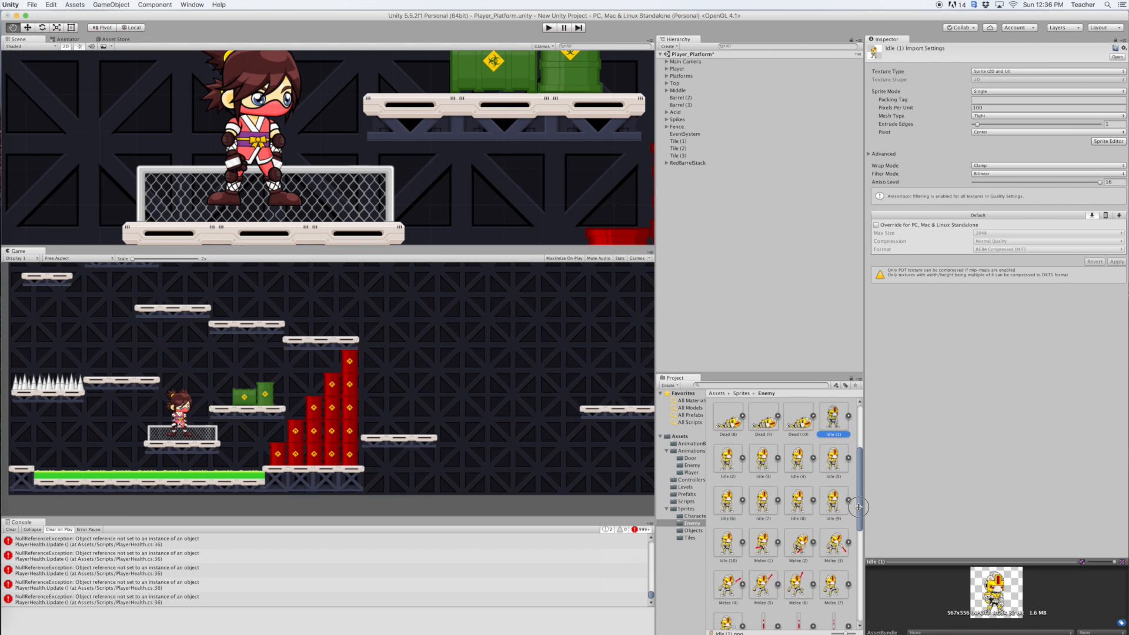
left_click(728, 547, "shift")
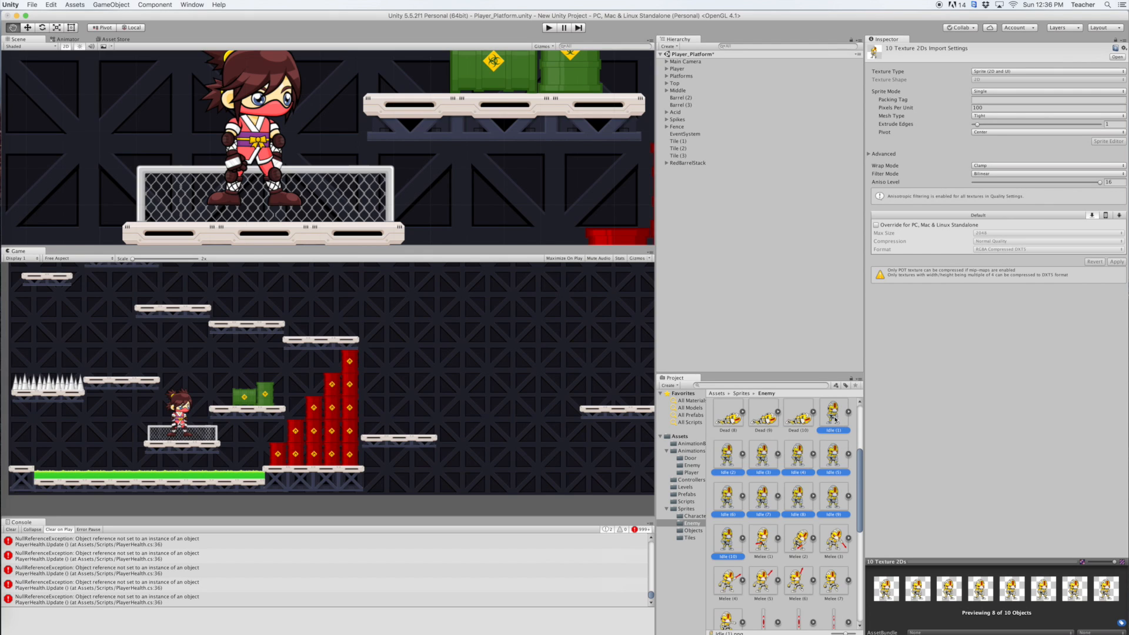
left_click_drag(834, 420, 719, 274)
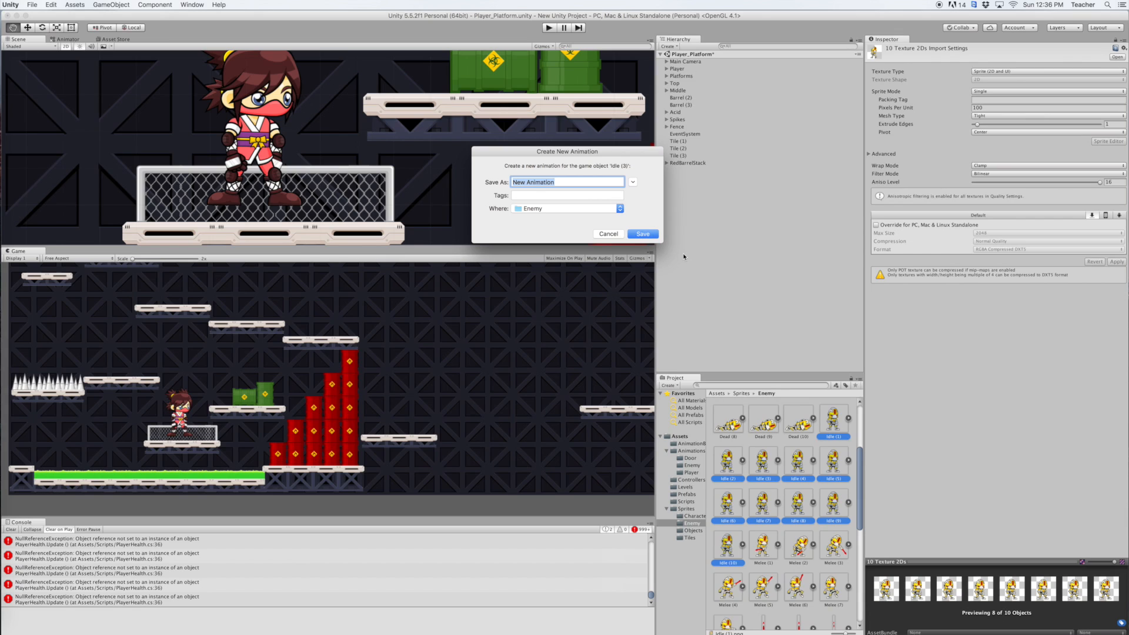
key("BackSpace")
type("Idle")
left_click(646, 234)
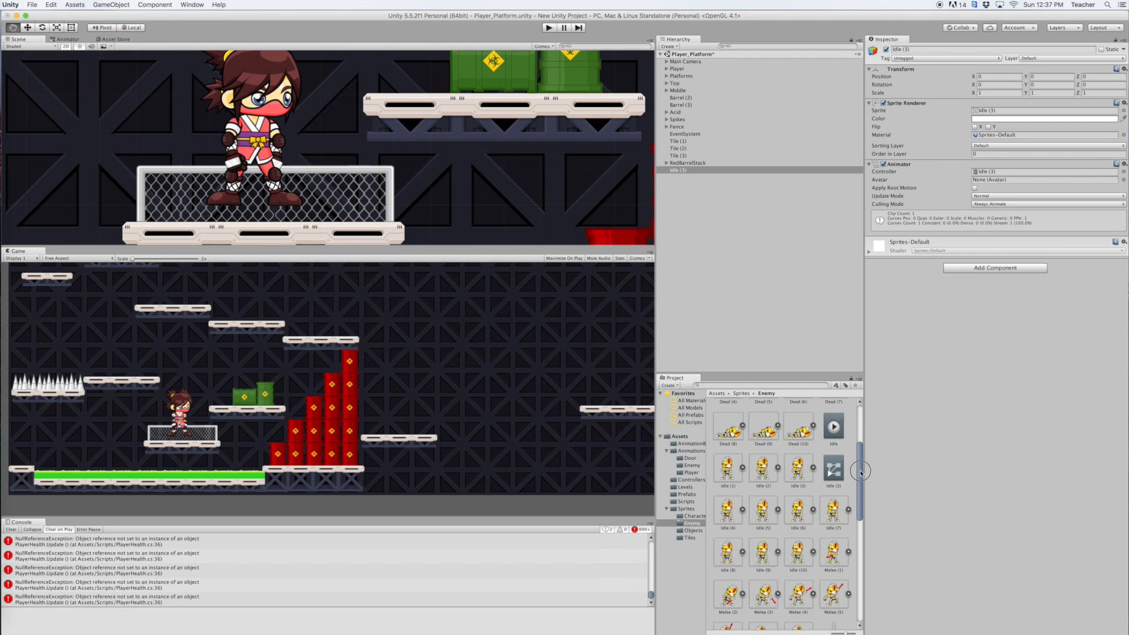
Delete the Idle (3) animator controller from the Enemy sprites folder
left_click(838, 466)
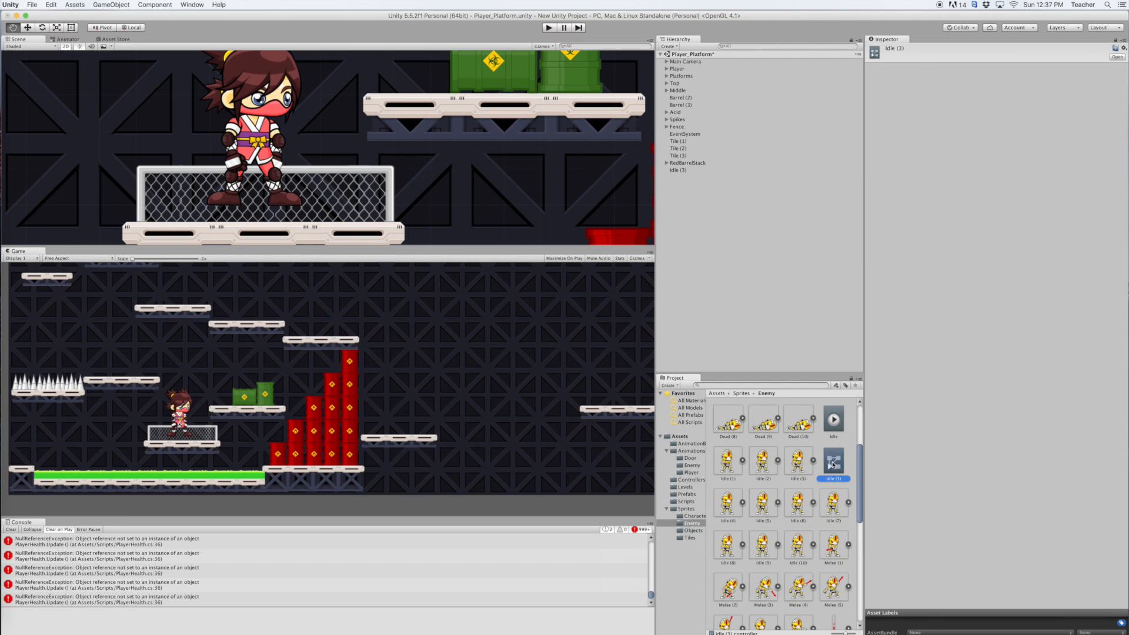
right_click(836, 464)
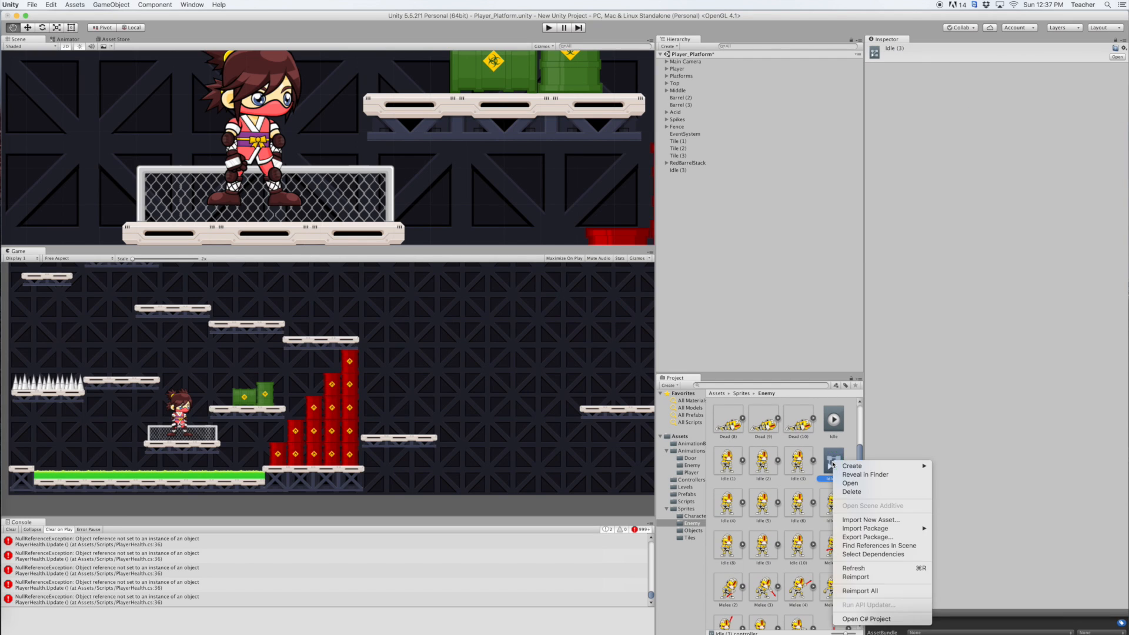
left_click(857, 493)
left_click(637, 211)
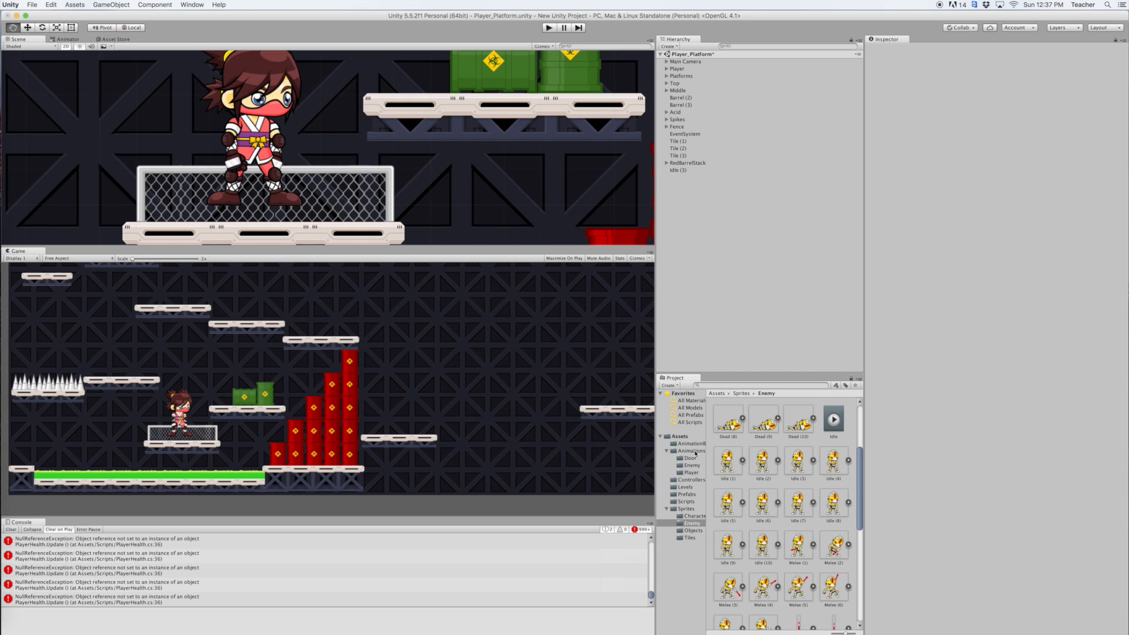
Open the Animations folder and widen the Project panel and its folder column so the full folder names fit
left_click(690, 451)
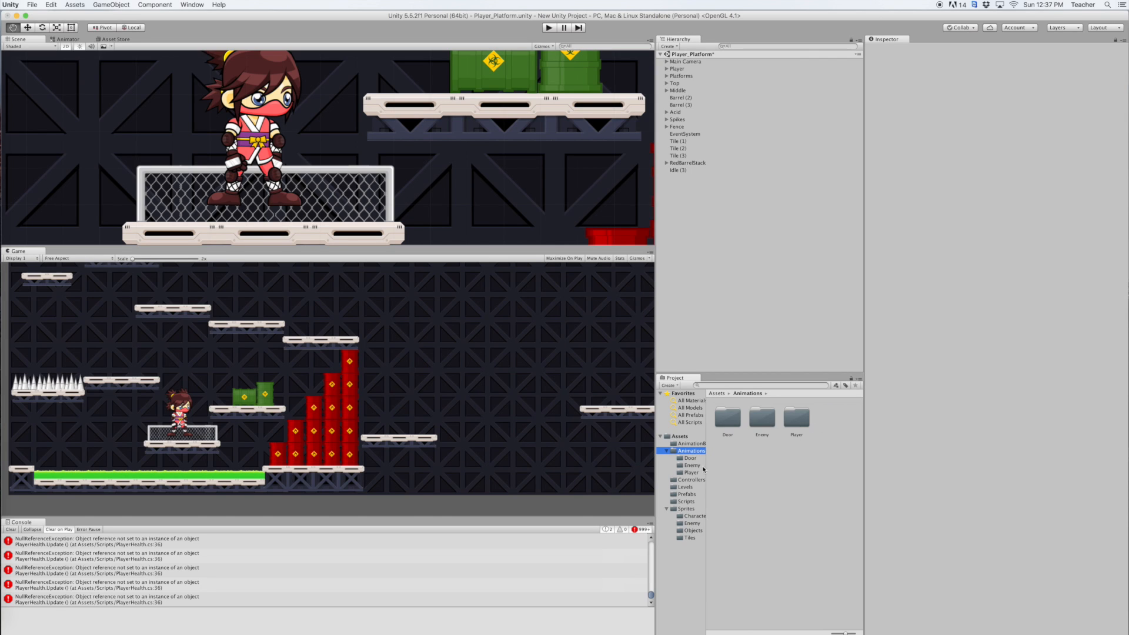
left_click_drag(655, 471, 590, 474)
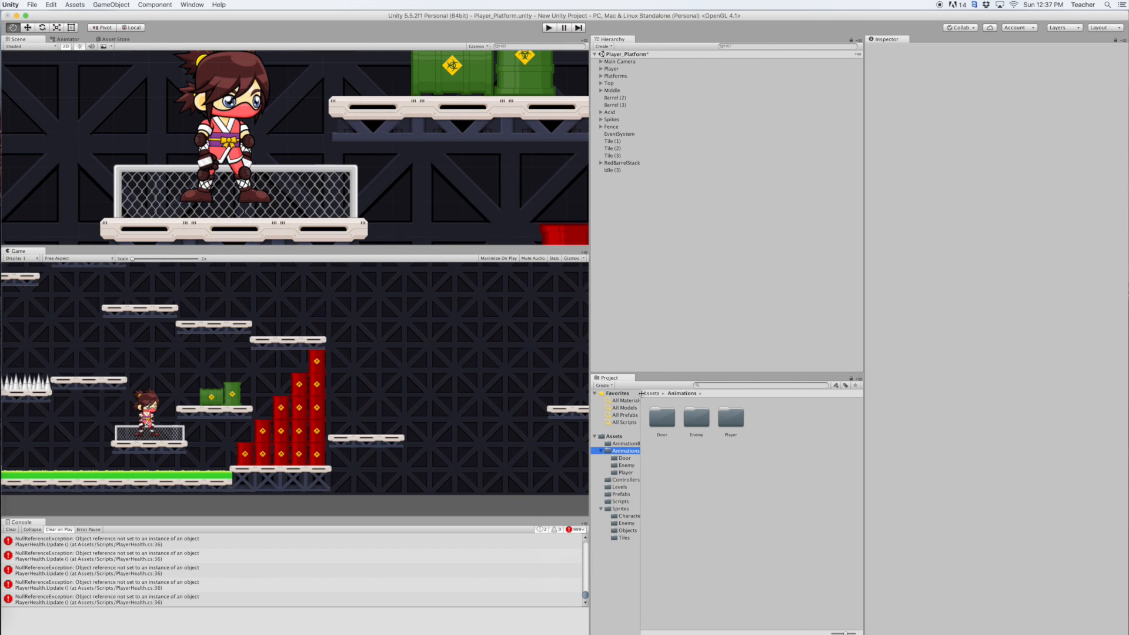
left_click_drag(641, 394, 665, 395)
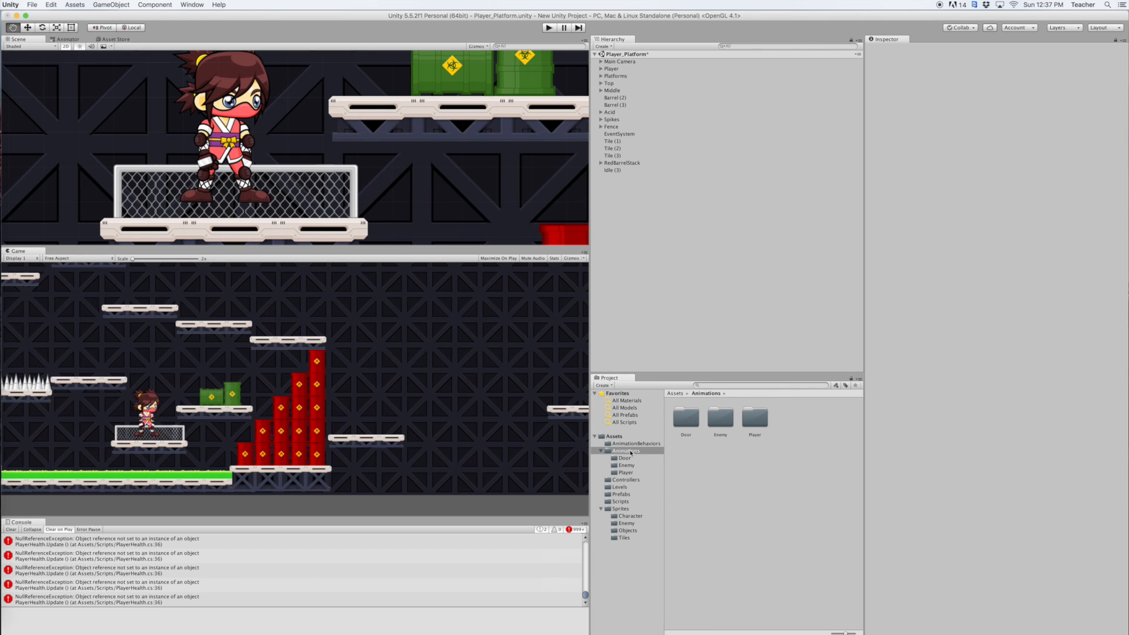
Delete the Idle animation from the Player folder under Animations, and play-test the scene without it
double_click(756, 419)
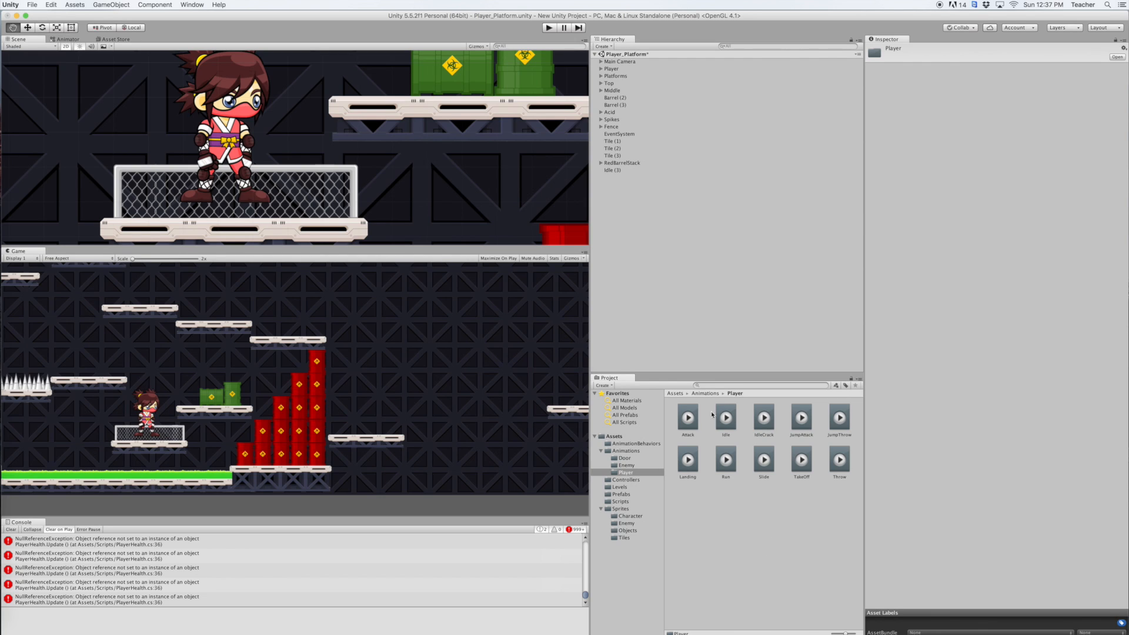
left_click(727, 421)
right_click(726, 425)
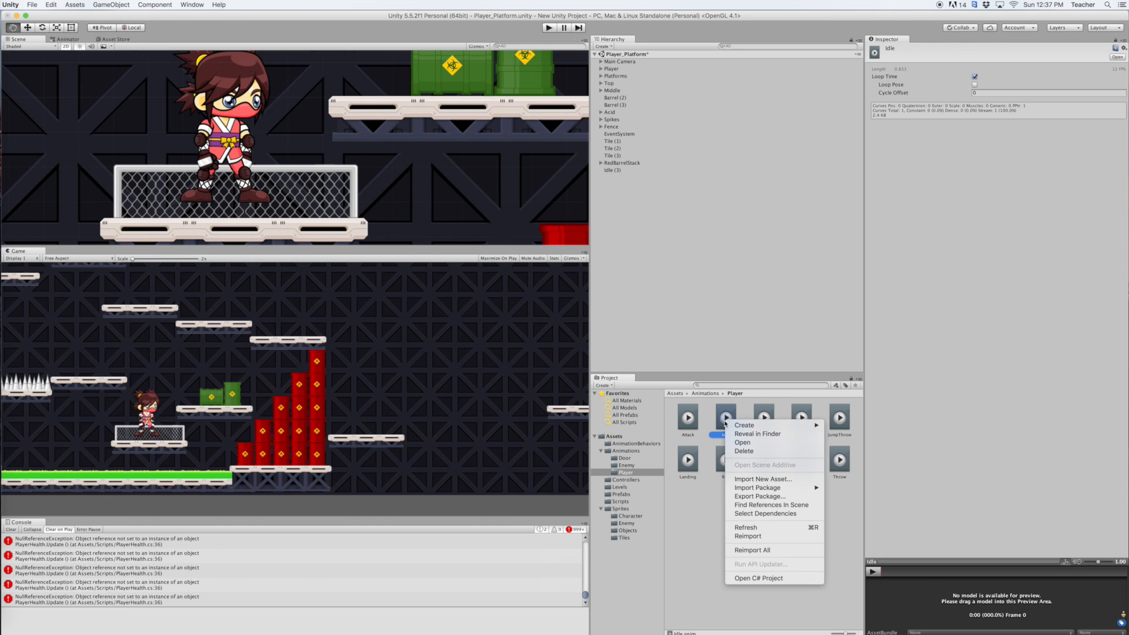
left_click(749, 453)
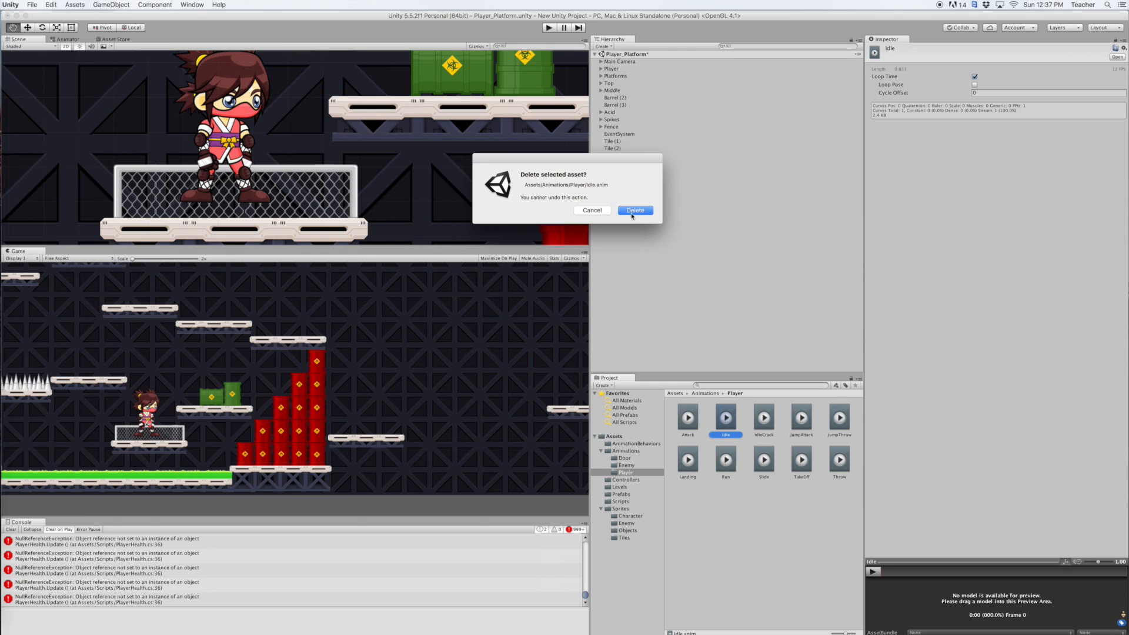
left_click(633, 211)
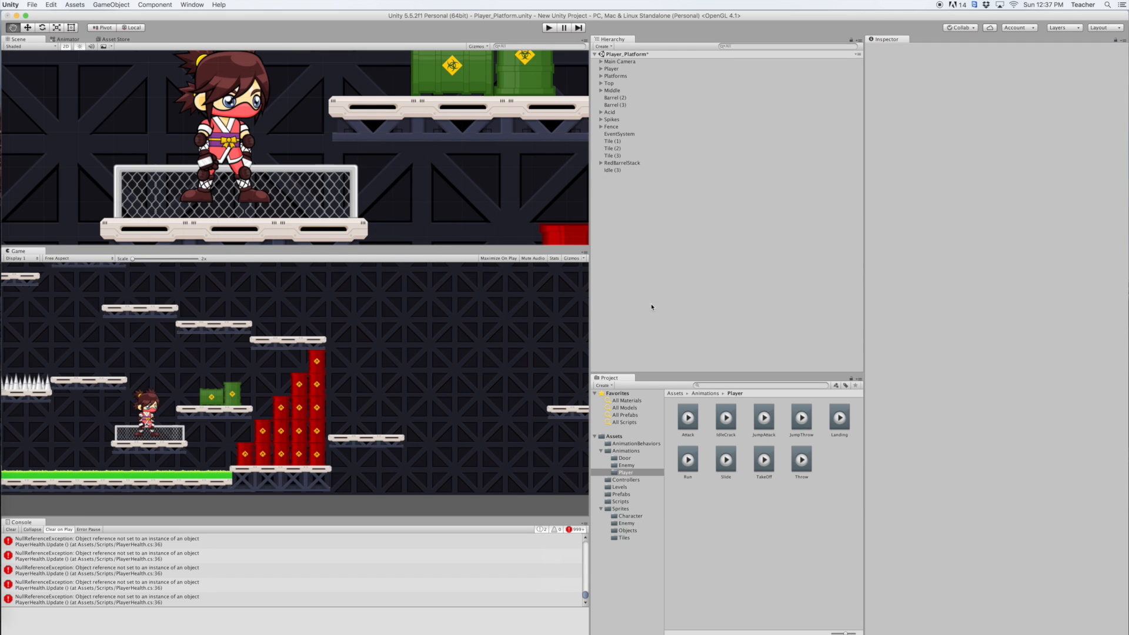
left_click(550, 28)
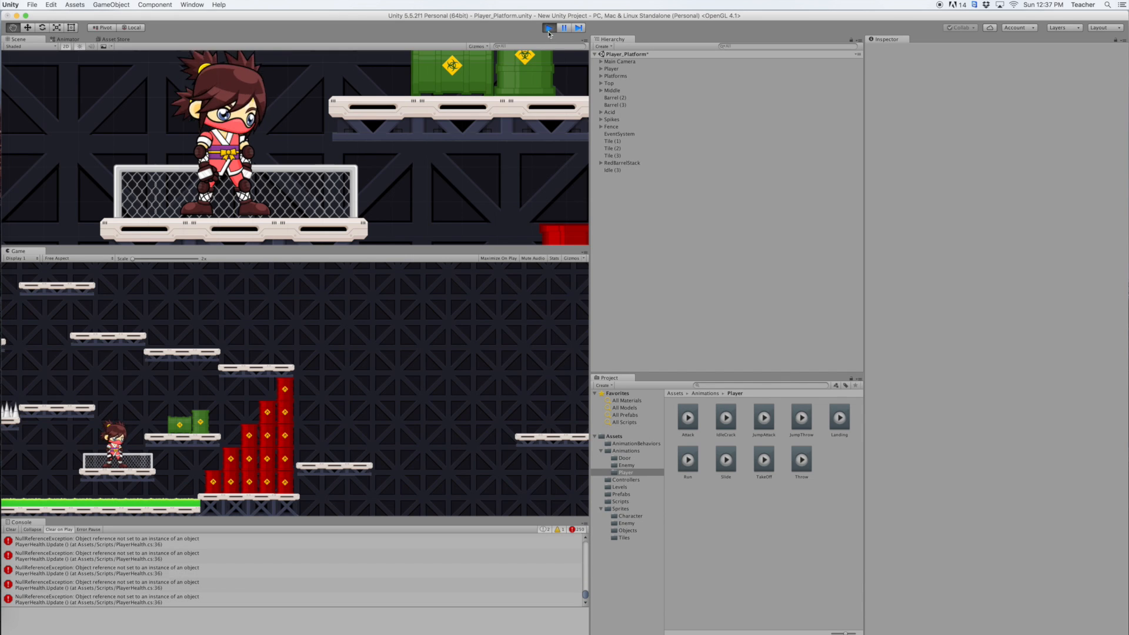
left_click(548, 27)
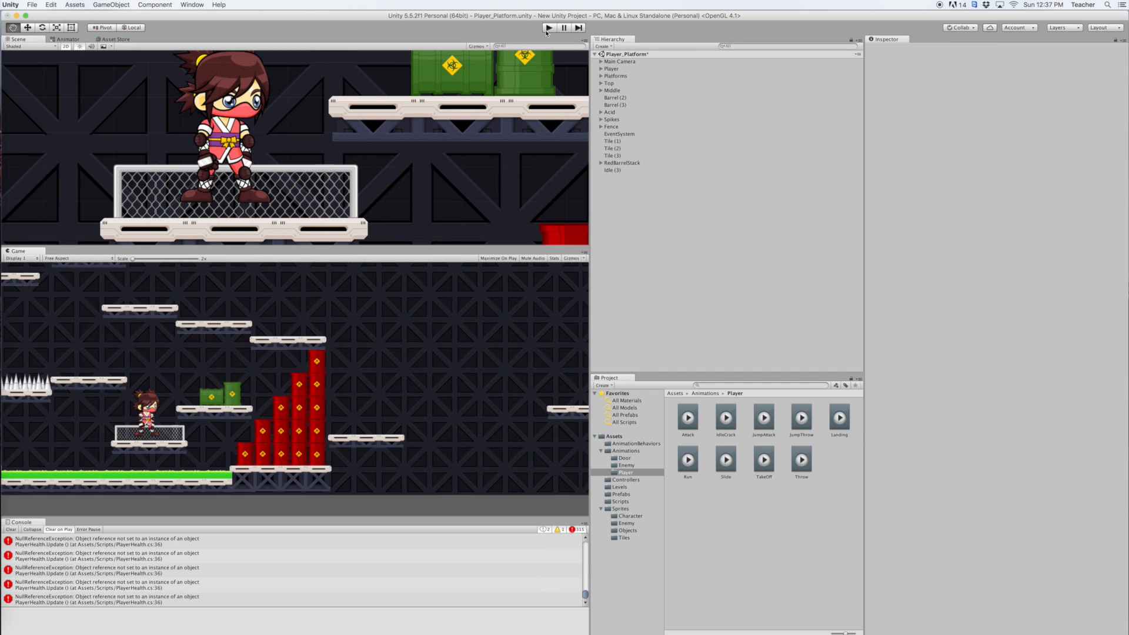
Move the Idle animation from the Enemy sprites folder into the Player animations folder, and play-test the scene
left_click(627, 523)
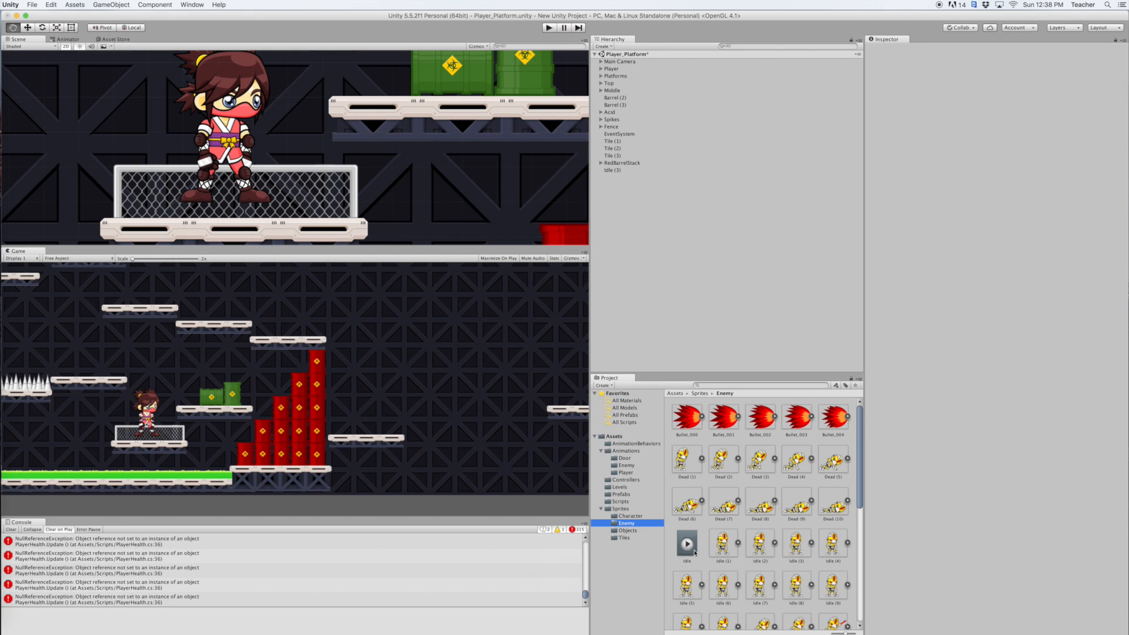
left_click_drag(690, 545, 628, 474)
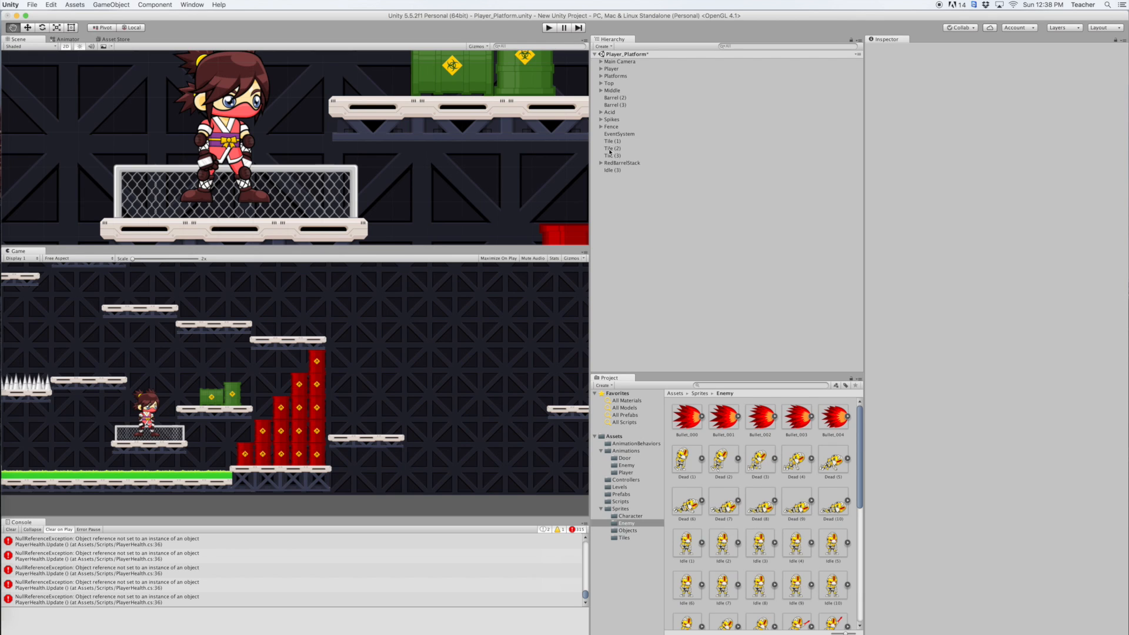
left_click(549, 28)
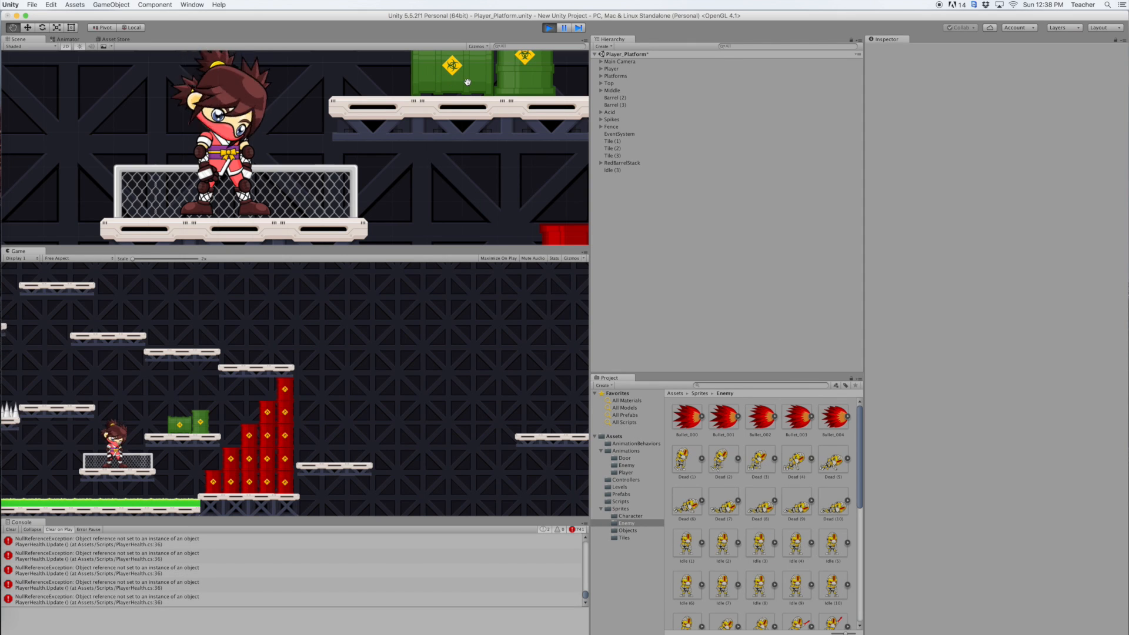
key("super+p")
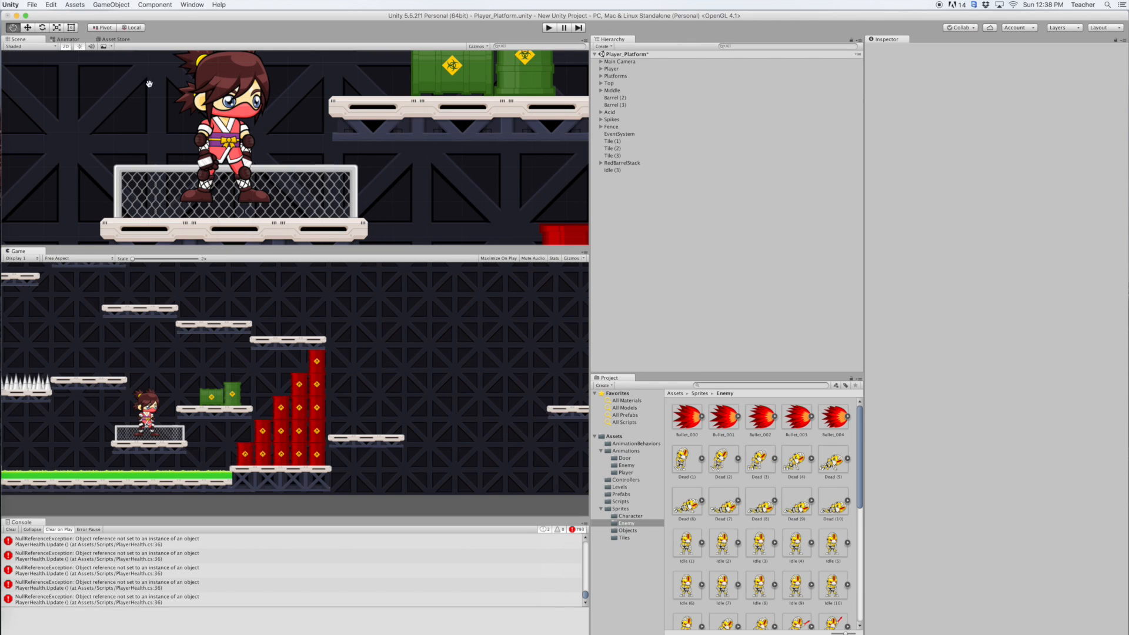
Set the motion of the Idle state, inside IdleStates on the Animator's Ground Layer, to the Idle animation from the Player folder
left_click(66, 39)
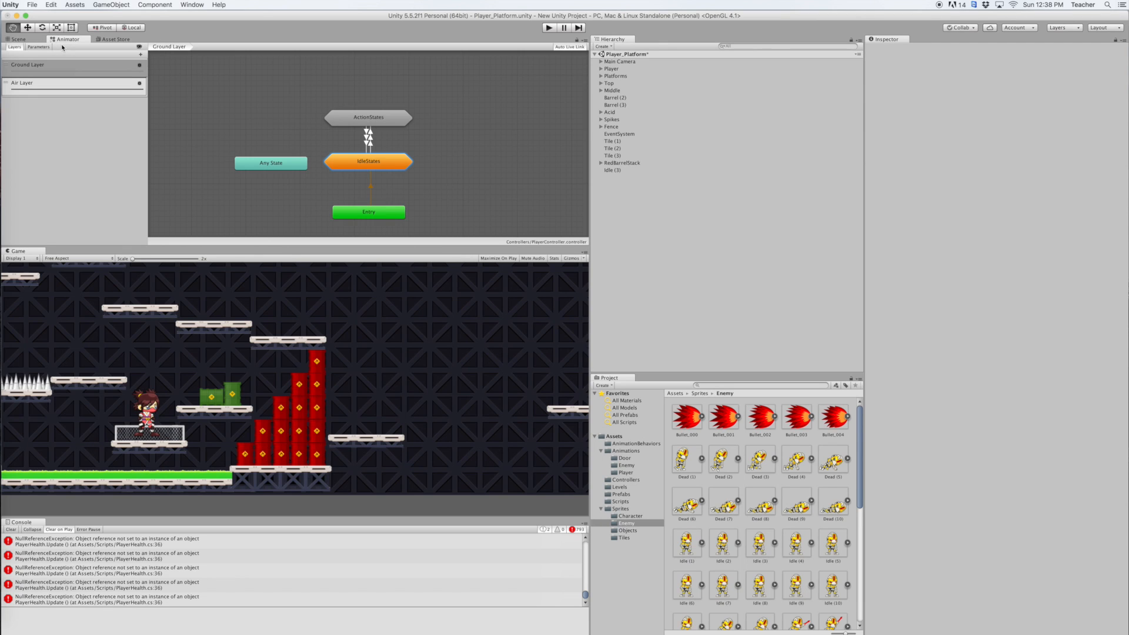
left_click(192, 5)
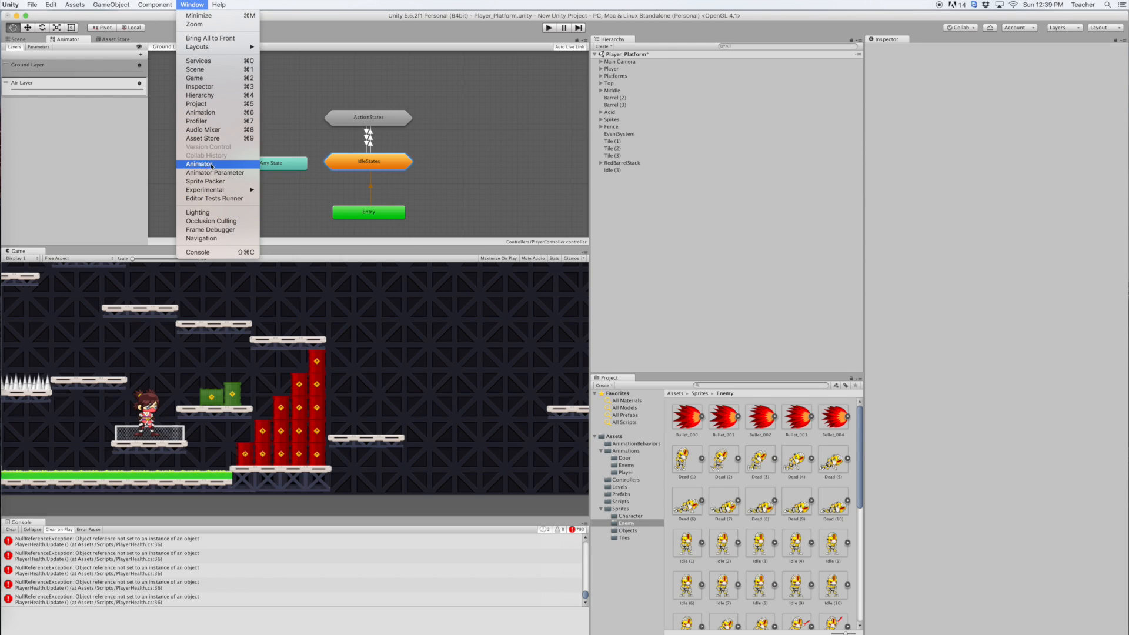
mouse_move(112, 5)
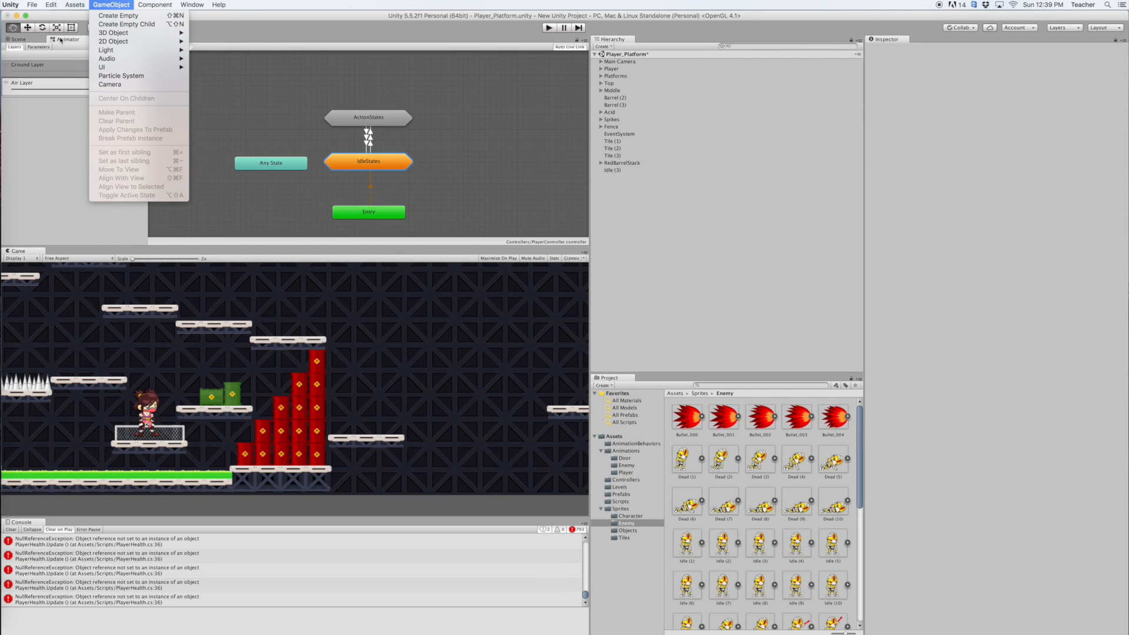
left_click(61, 40)
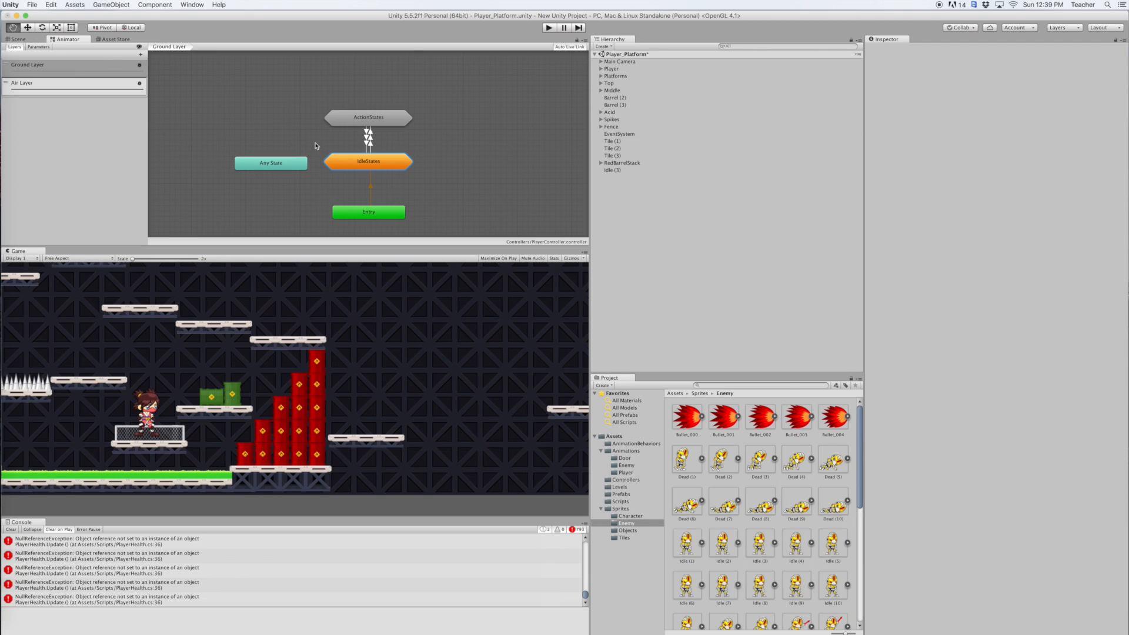
double_click(380, 165)
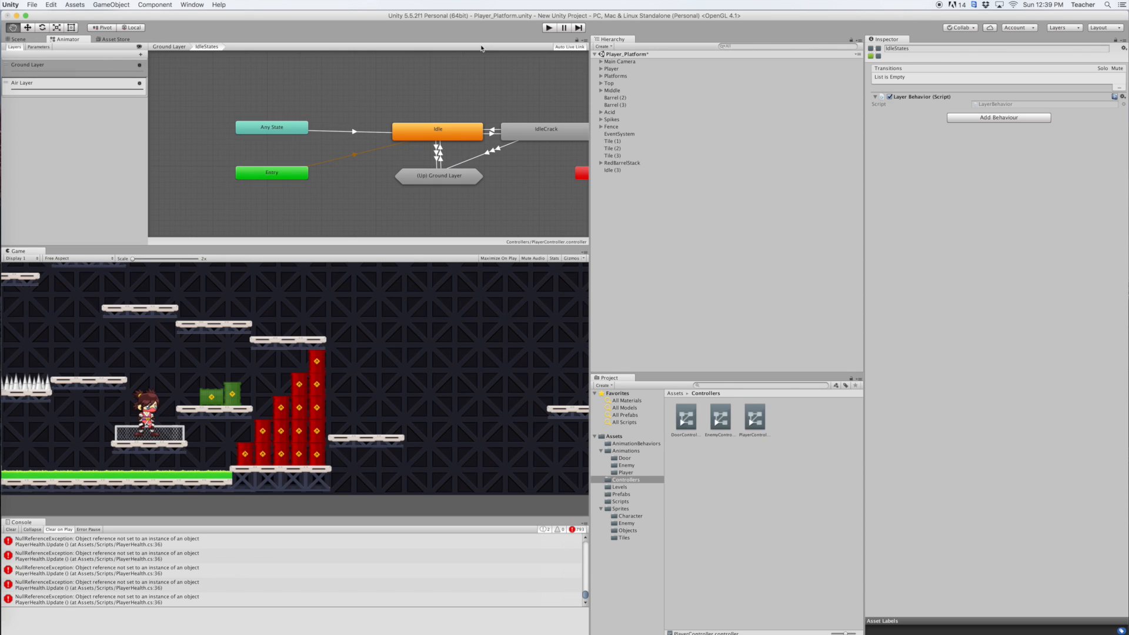
left_click(426, 136)
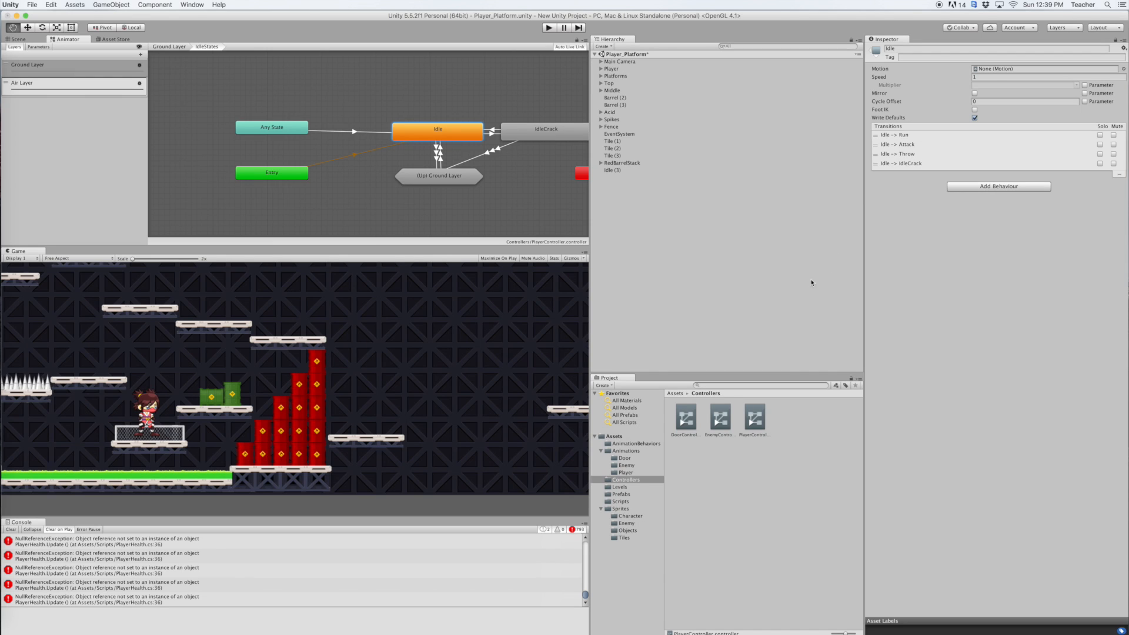
left_click(624, 452)
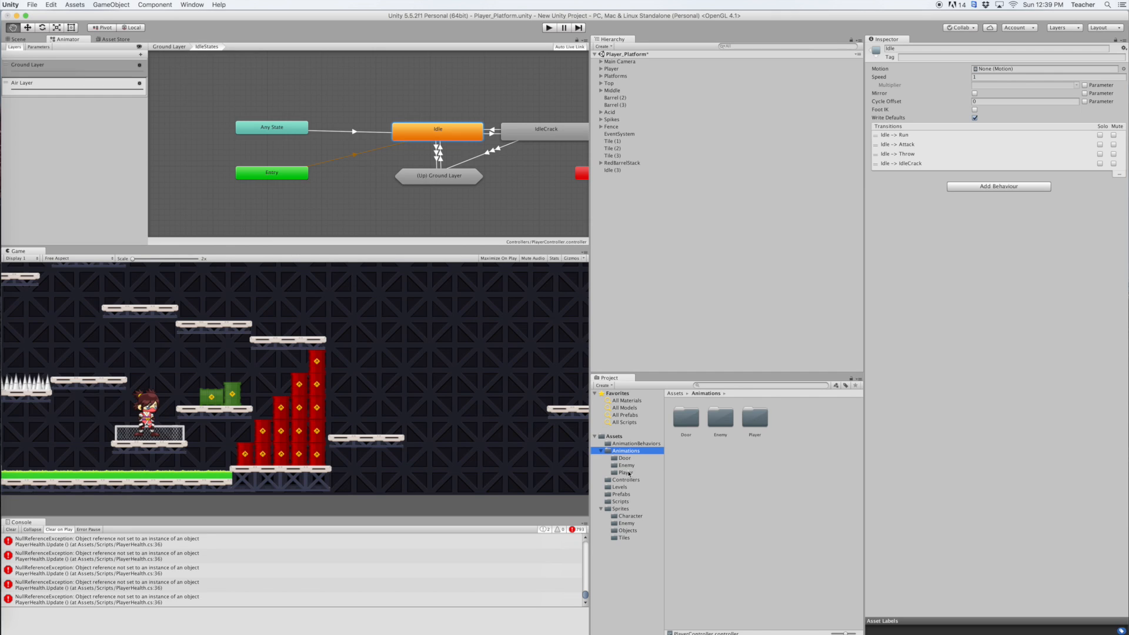
left_click(627, 473)
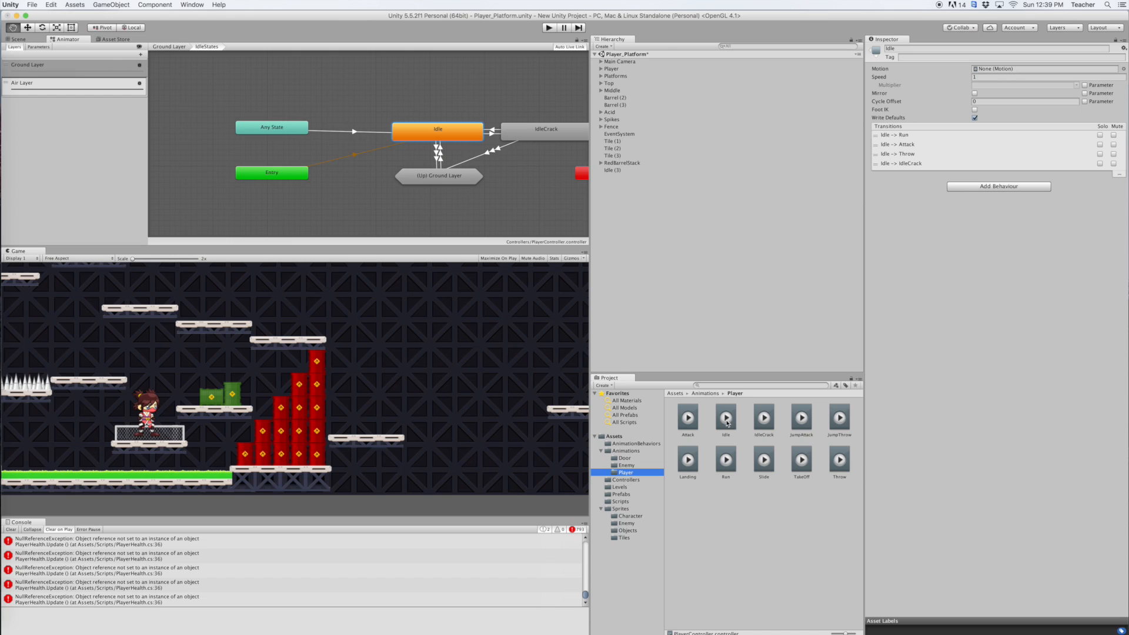
left_click_drag(727, 421, 985, 71)
Return to the Scene view and play-test the idle animation on the player, stopping play mode at the end
left_click(16, 39)
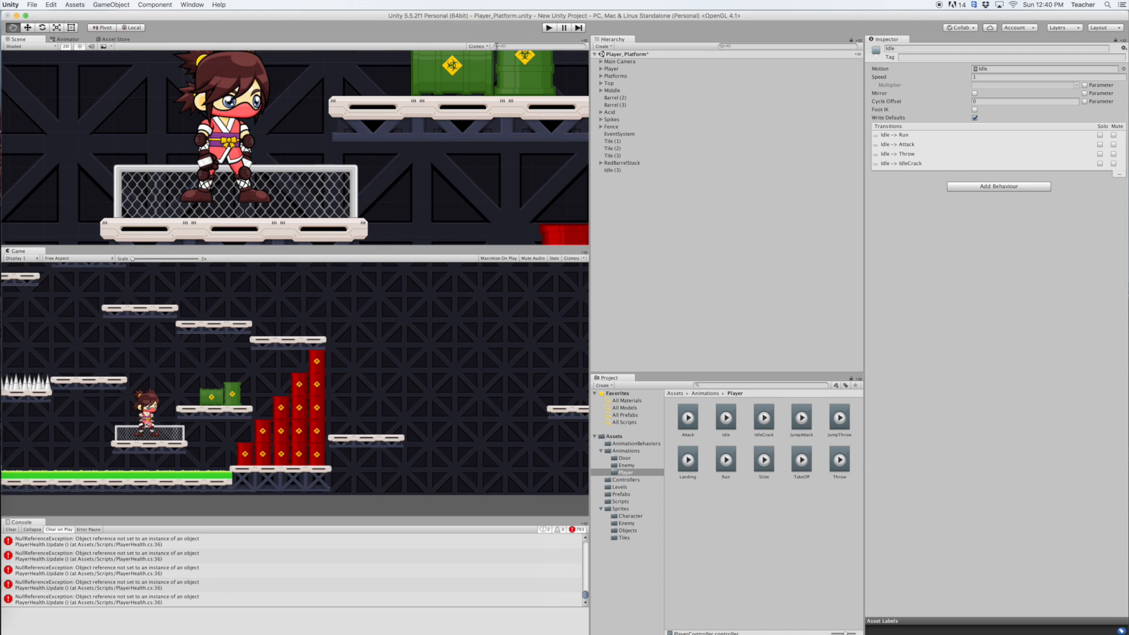
left_click(552, 28)
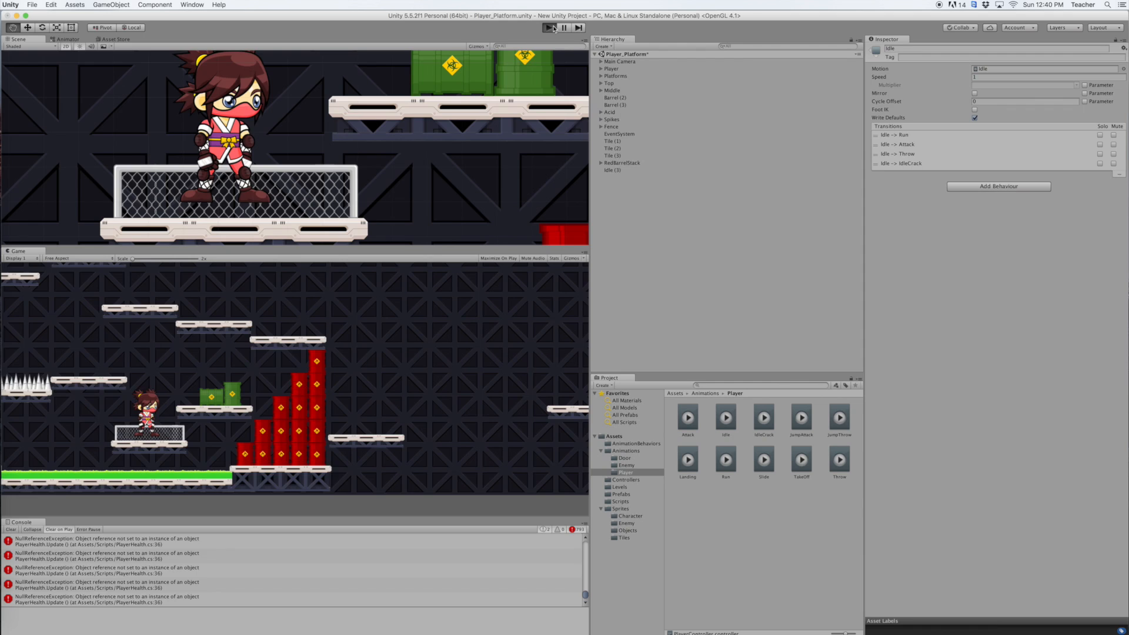
left_click(550, 28)
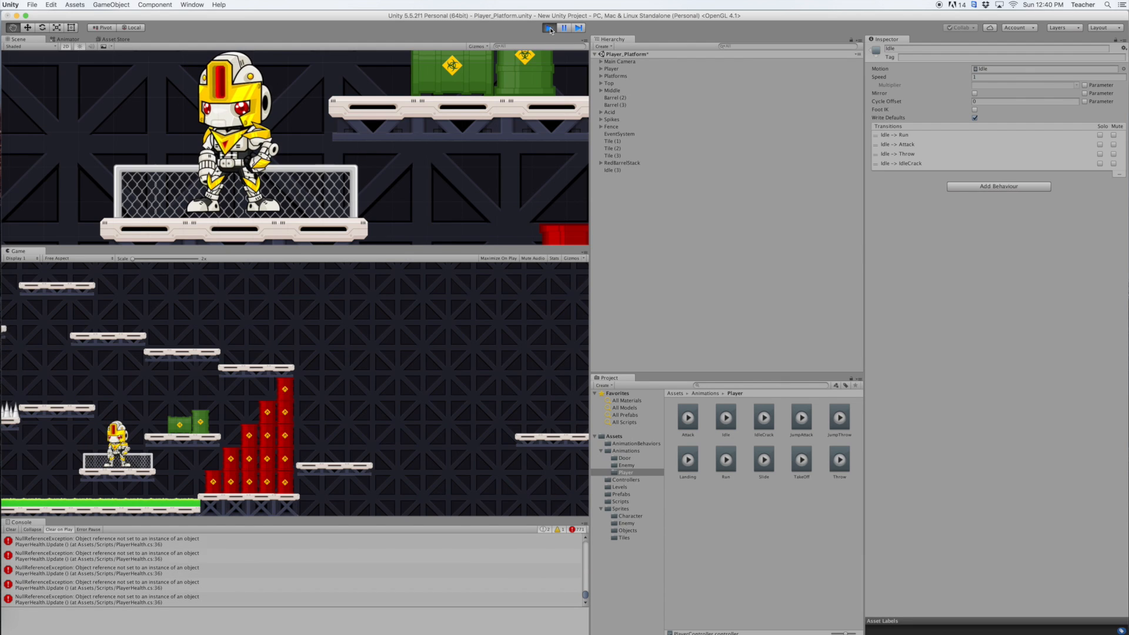
left_click(549, 28)
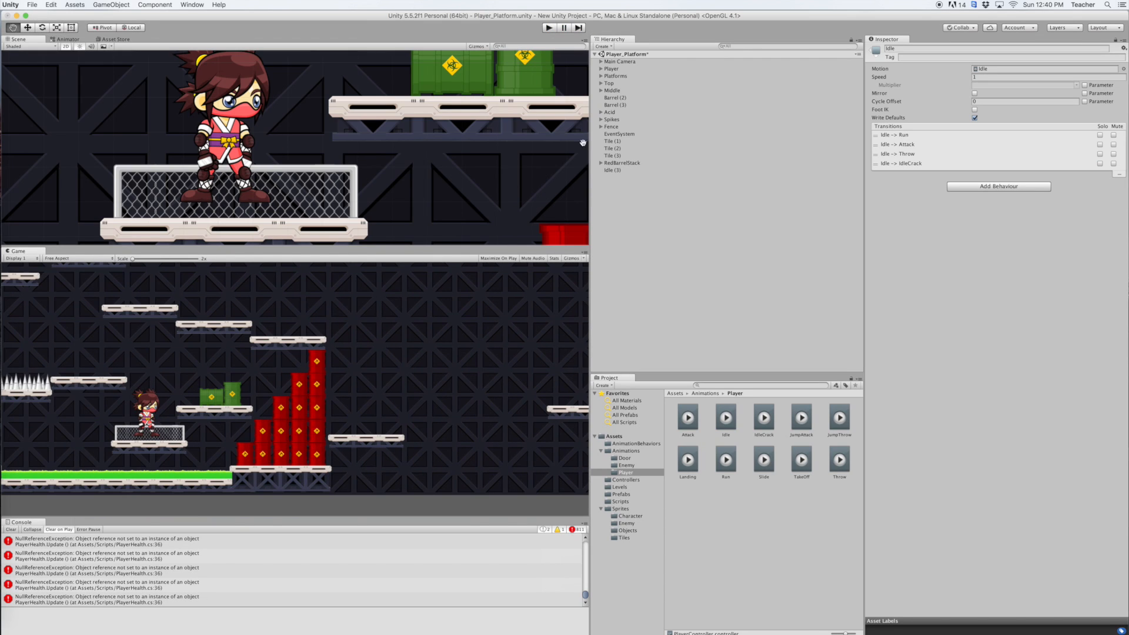
Delete the Run animation from the Player folder under Animations
right_click(725, 464)
left_click(748, 492)
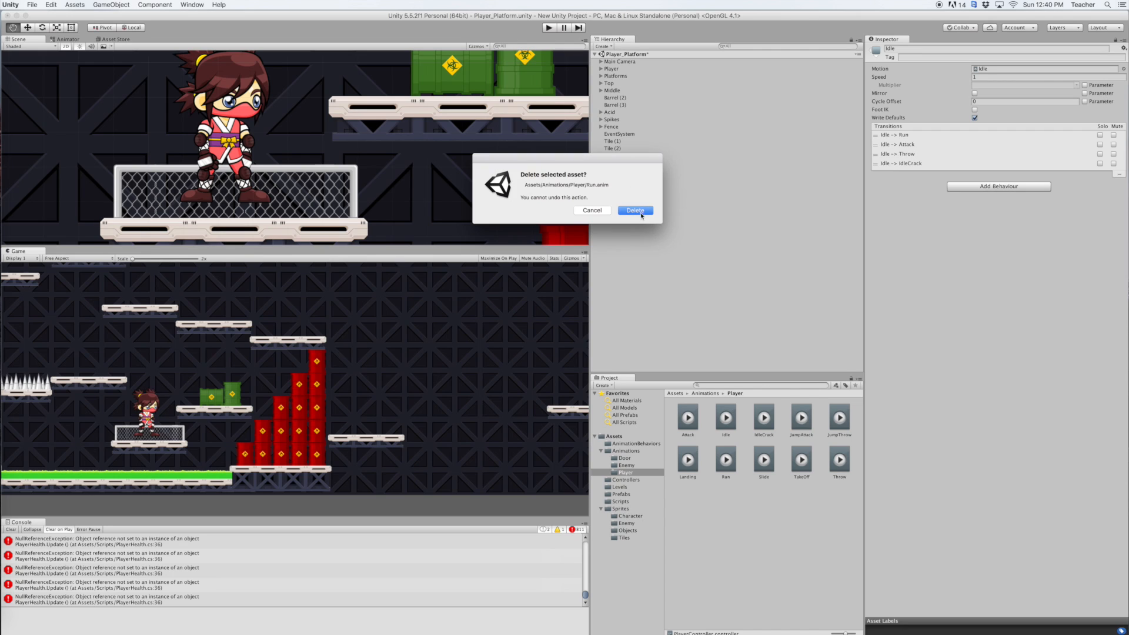
left_click(637, 211)
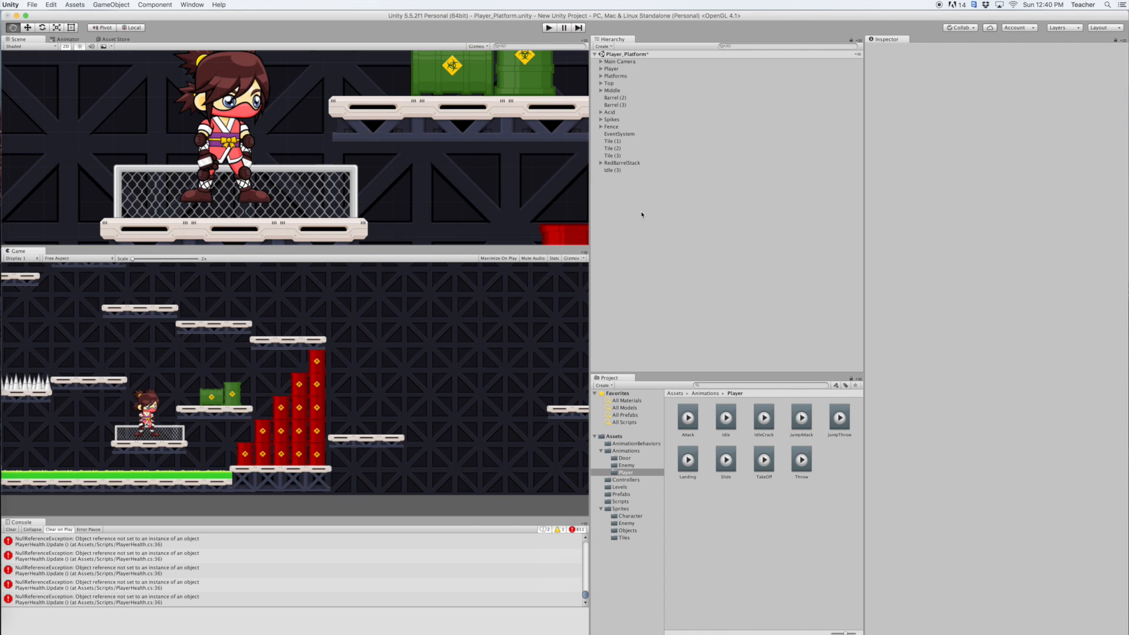
Create an animation named Run in the scene from the Enemy sprites Run (1) through Run (8), saving it in the Enemy sprites folder
left_click(631, 467)
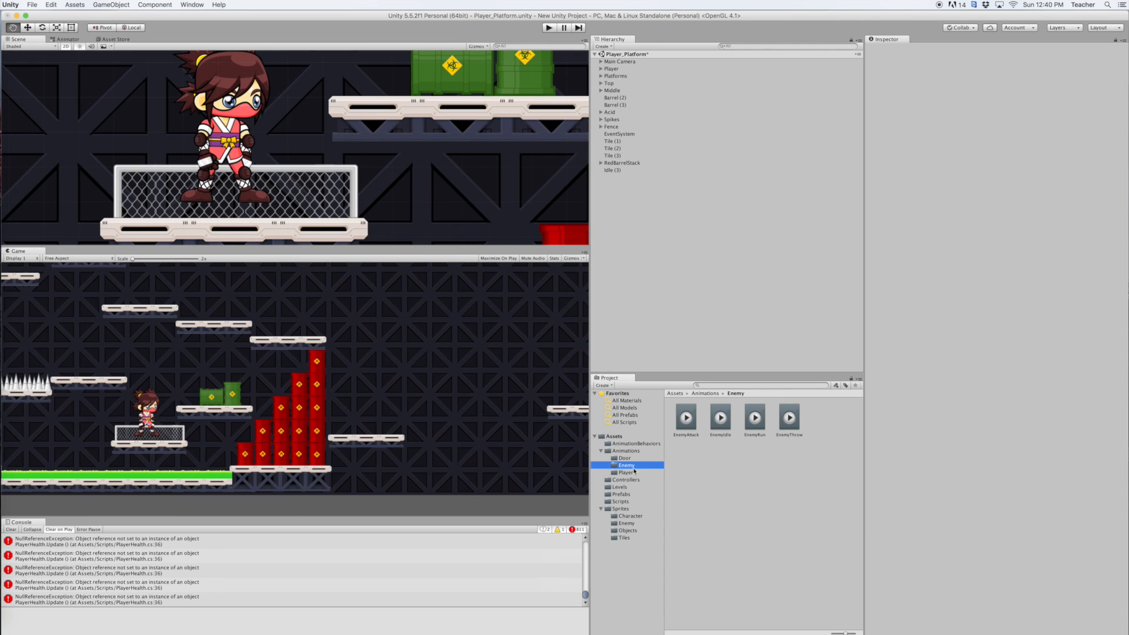
left_click(628, 523)
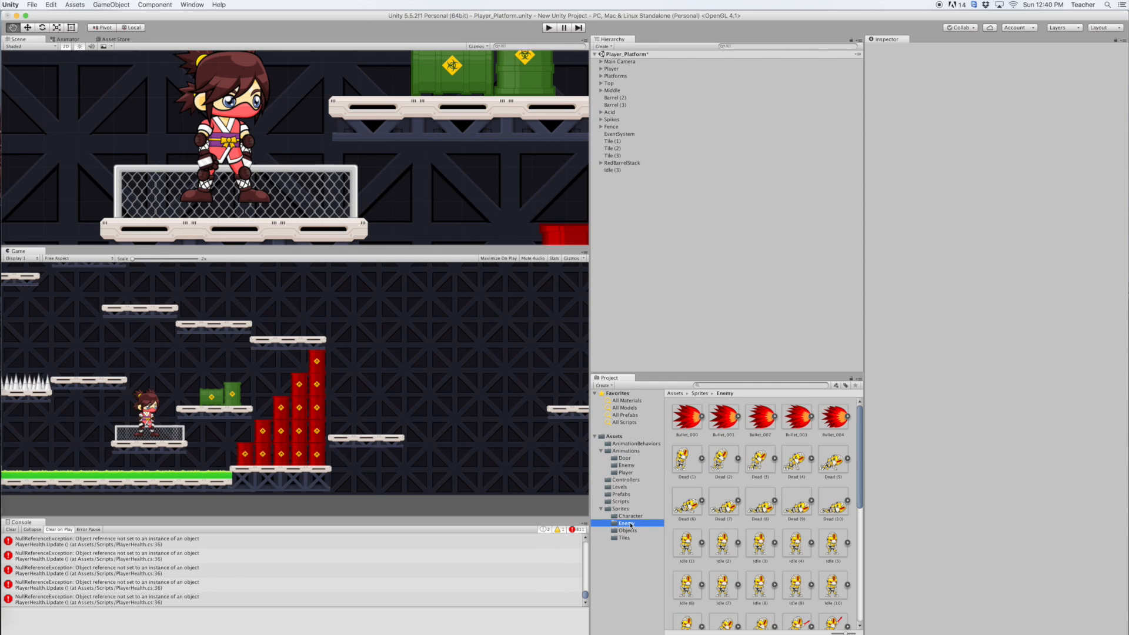
left_click(622, 509)
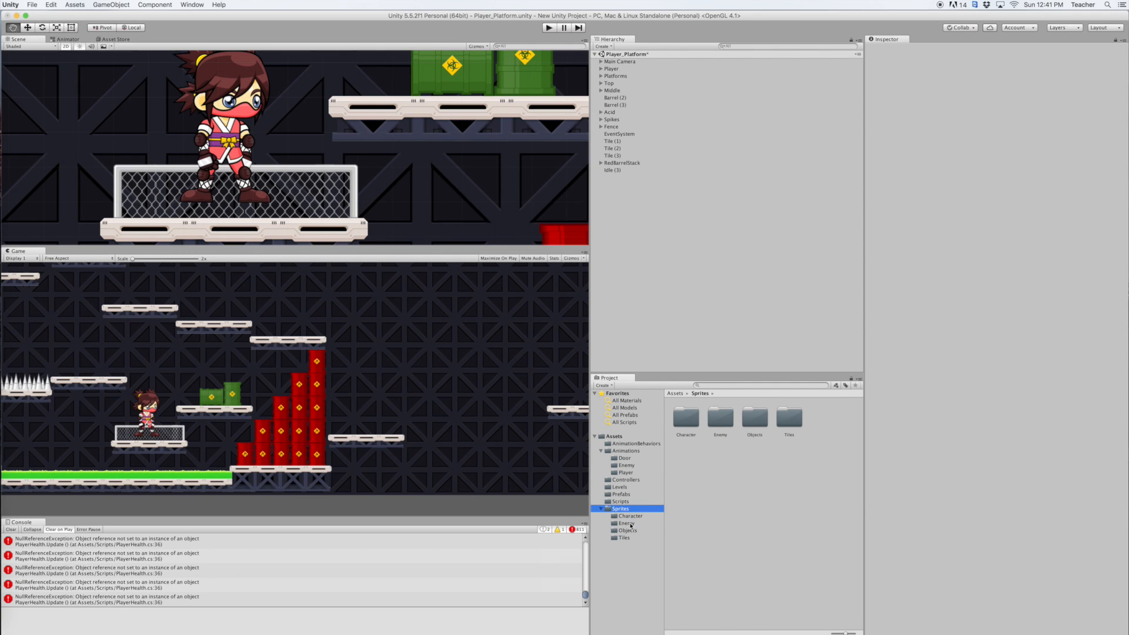
left_click(627, 523)
left_click_drag(860, 470, 867, 571)
left_click(797, 467)
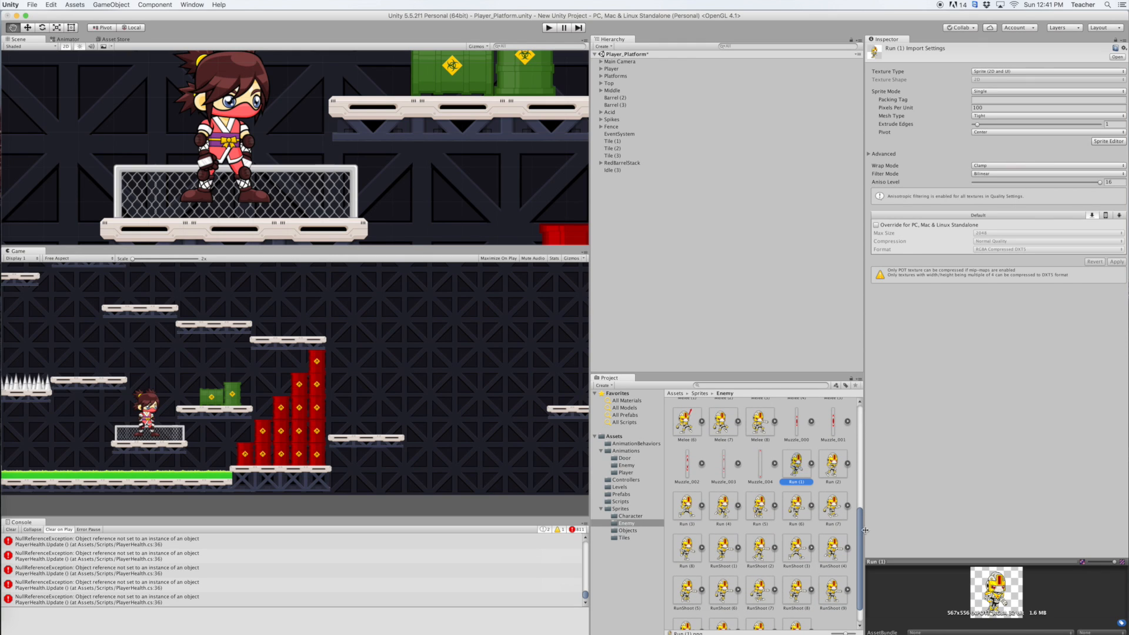
left_click_drag(866, 531, 867, 531)
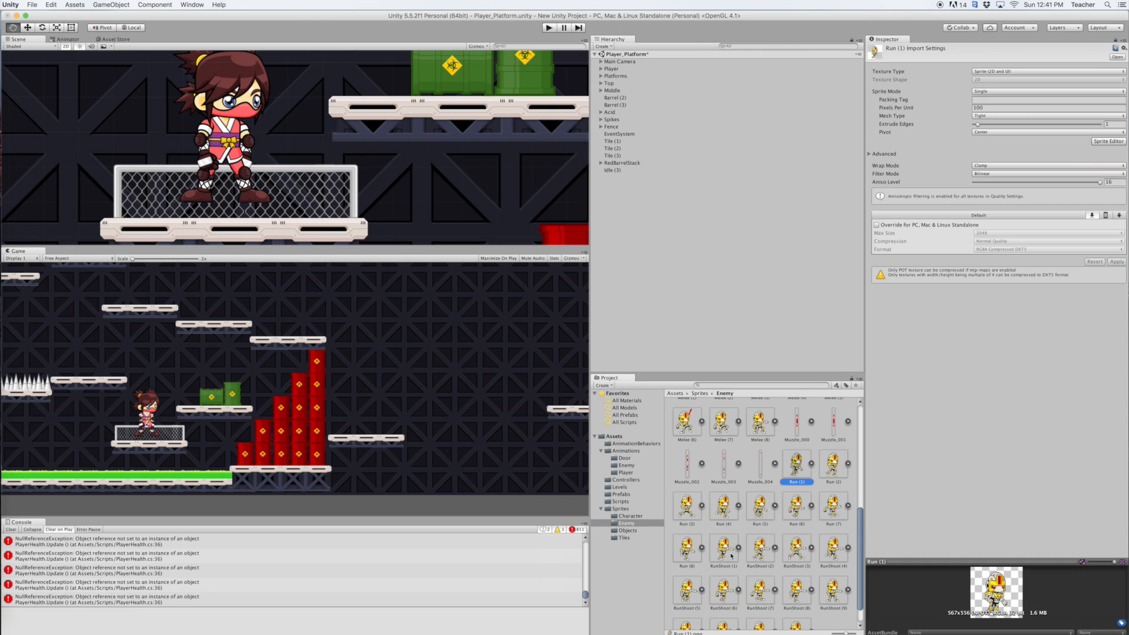
left_click(686, 552, "shift")
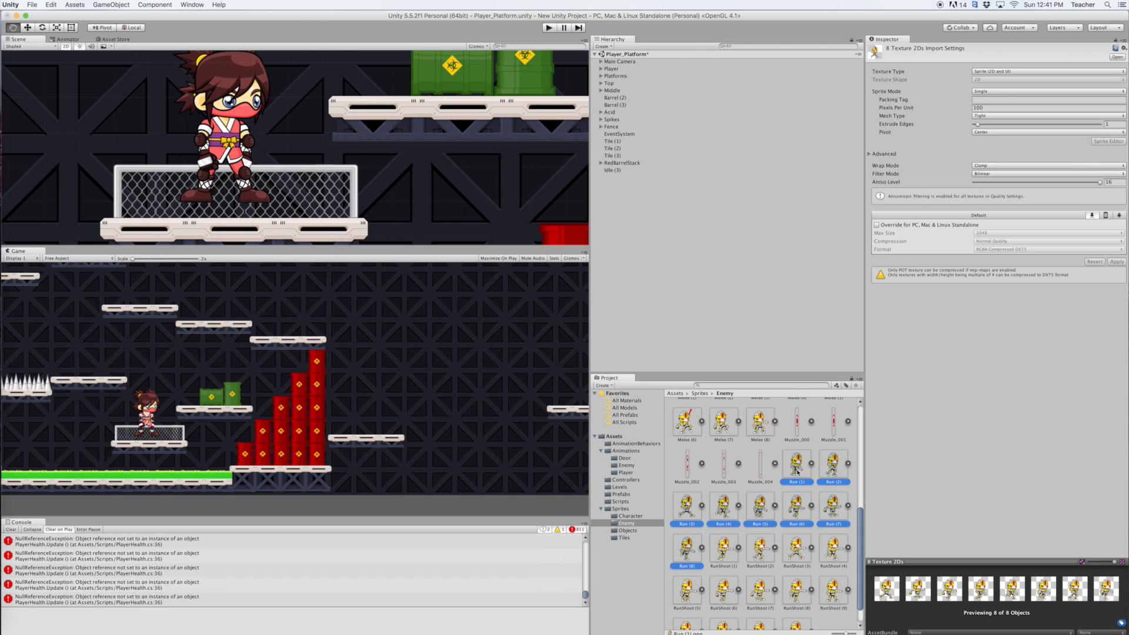
left_click_drag(796, 468, 690, 281)
type("Run")
left_click(650, 233)
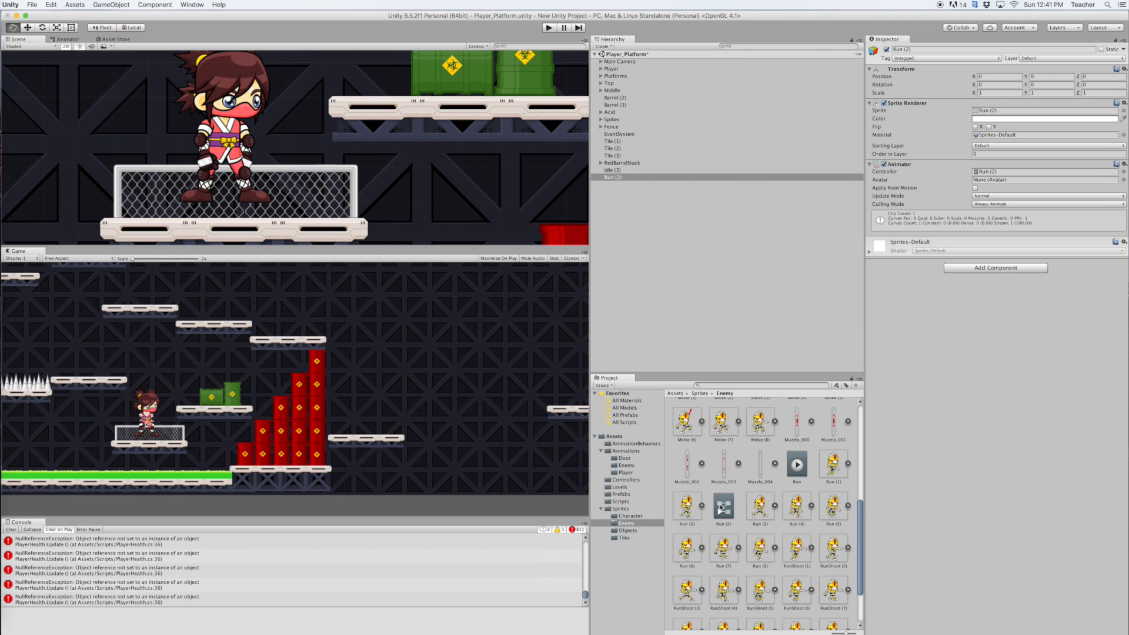
Delete the Run (2) controller from the Enemy sprites folder and move the Run animation into the Player folder under Animations
right_click(721, 509)
left_click(744, 518)
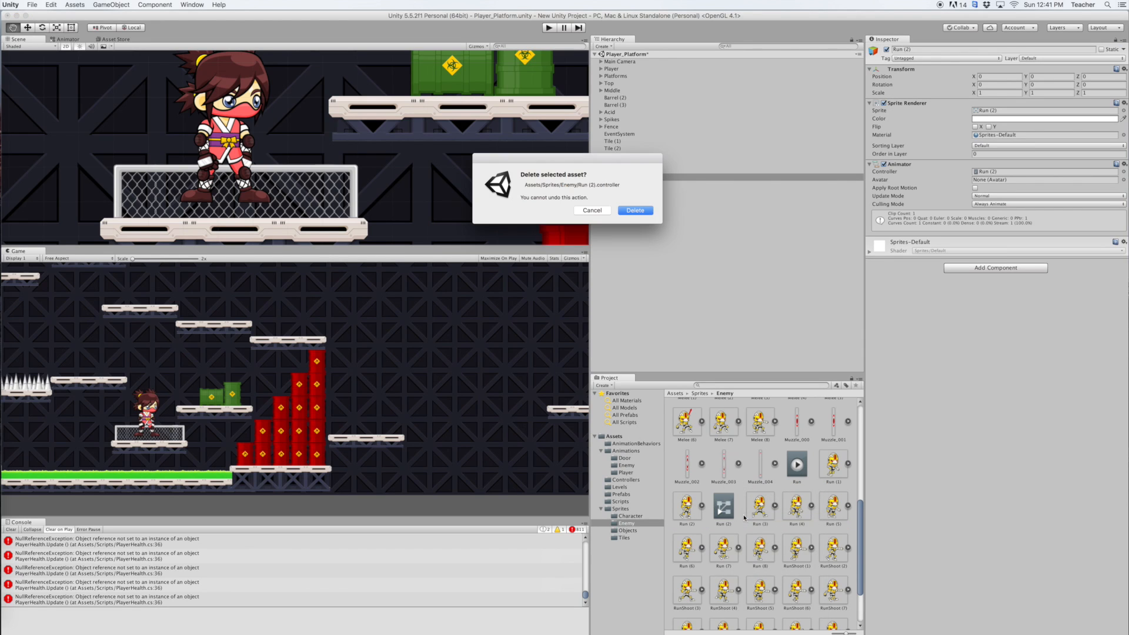
left_click(632, 211)
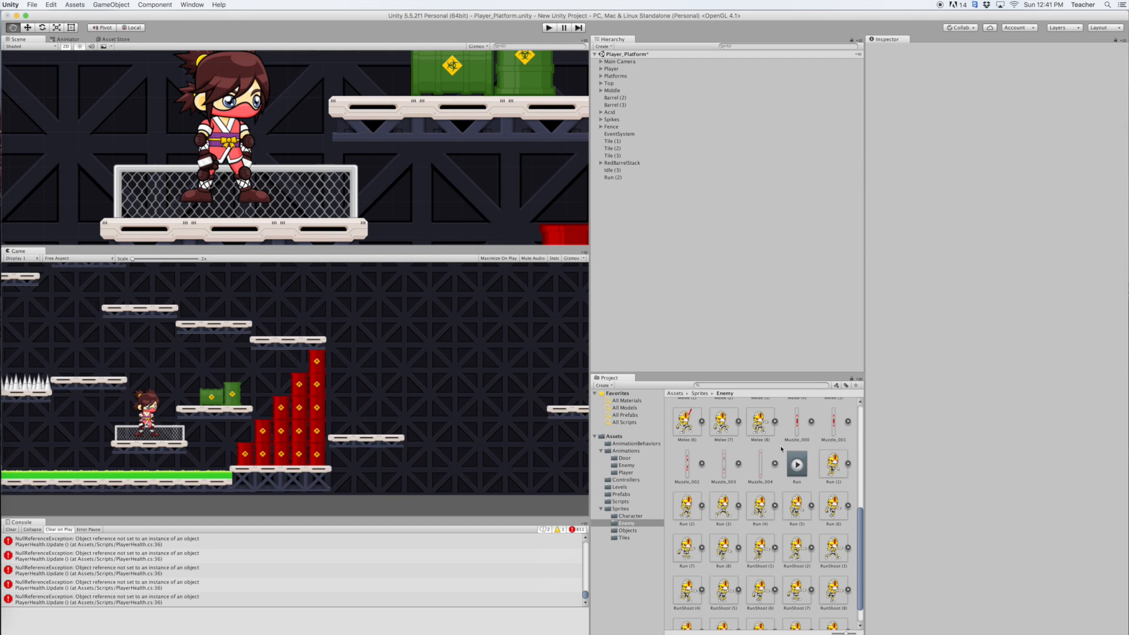
left_click_drag(797, 465, 627, 473)
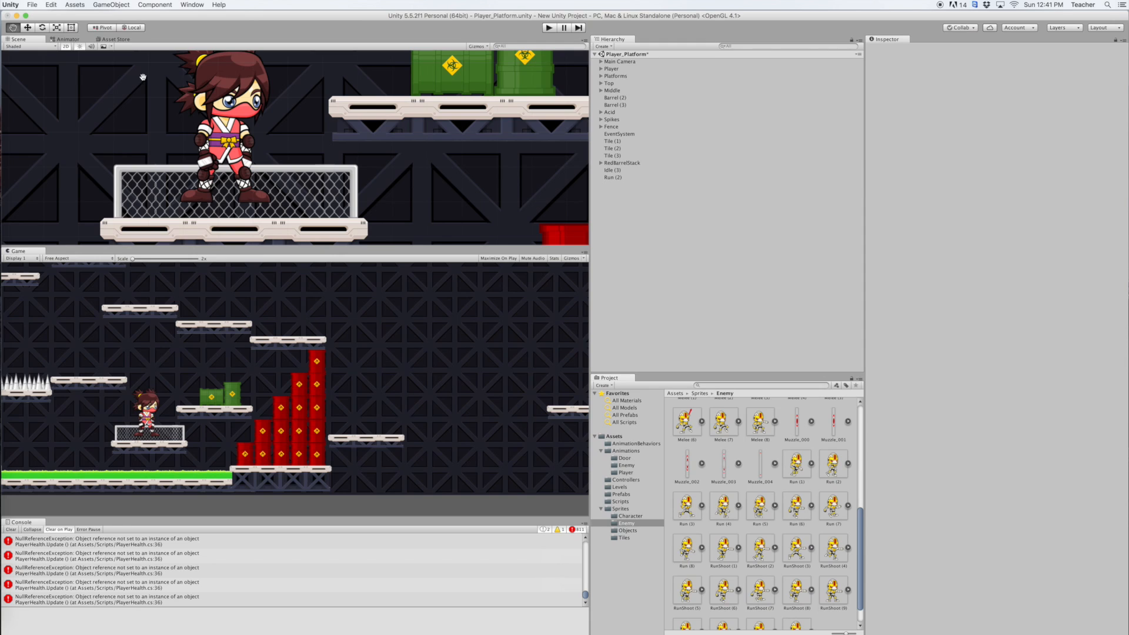
Set the motion of the Run state, inside ActionStates on the Animator's Ground Layer, to the Run animation from the Player folder
left_click(66, 39)
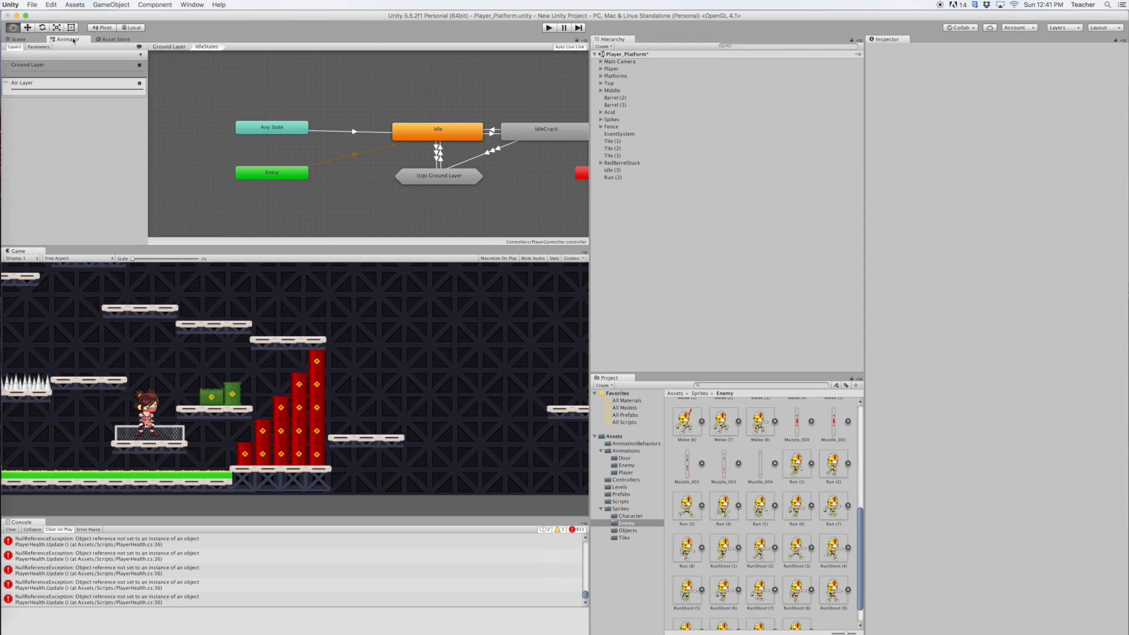
left_click(66, 72)
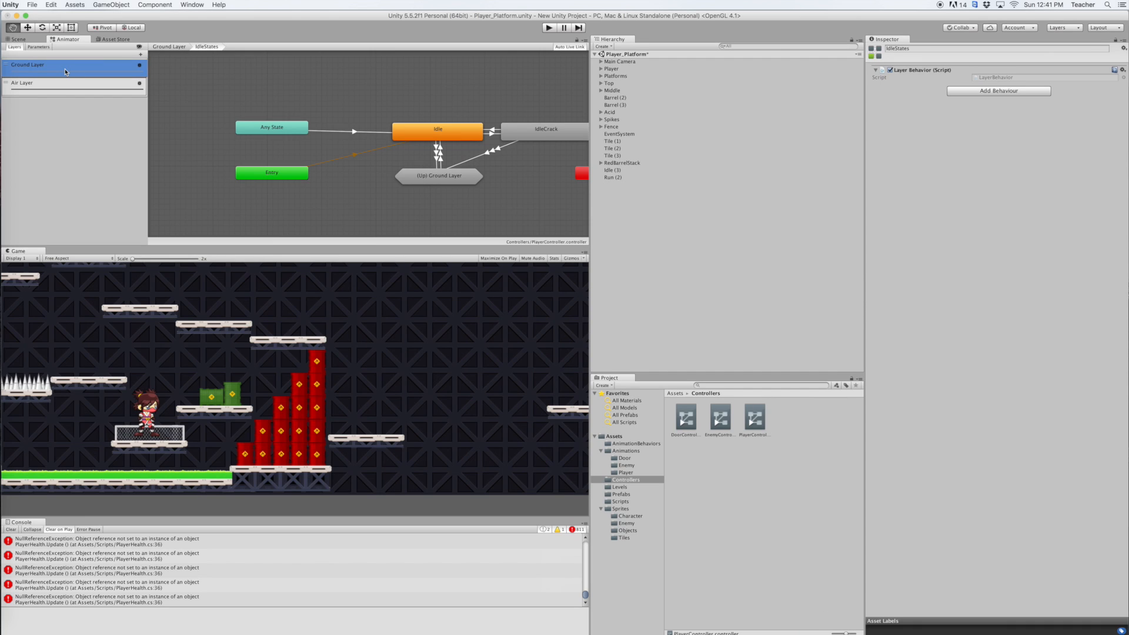
double_click(445, 178)
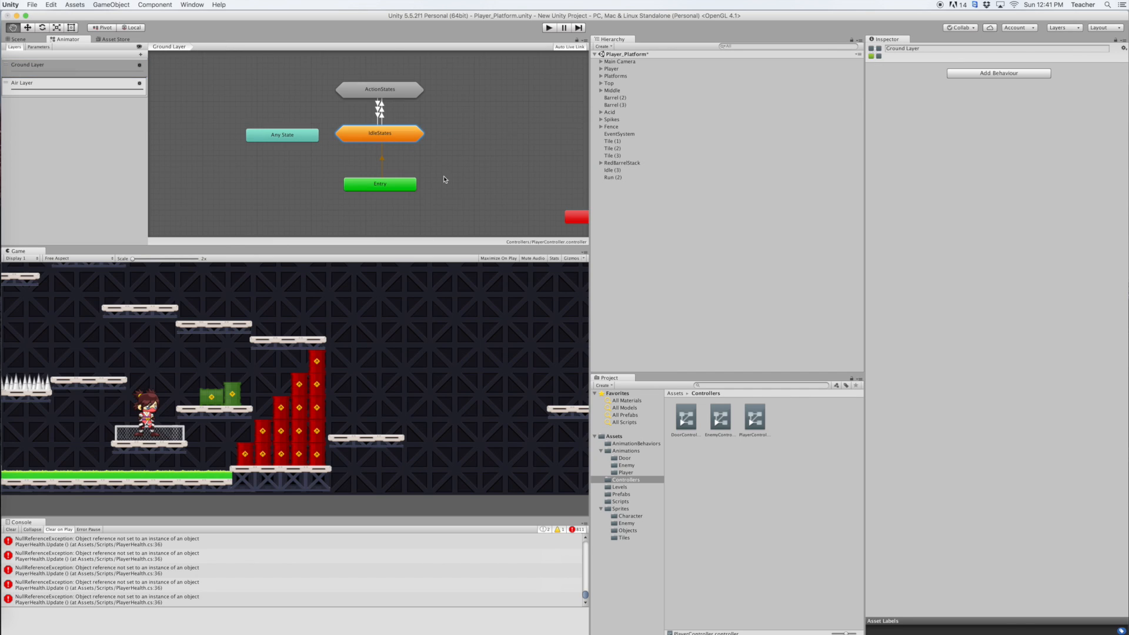
double_click(380, 93)
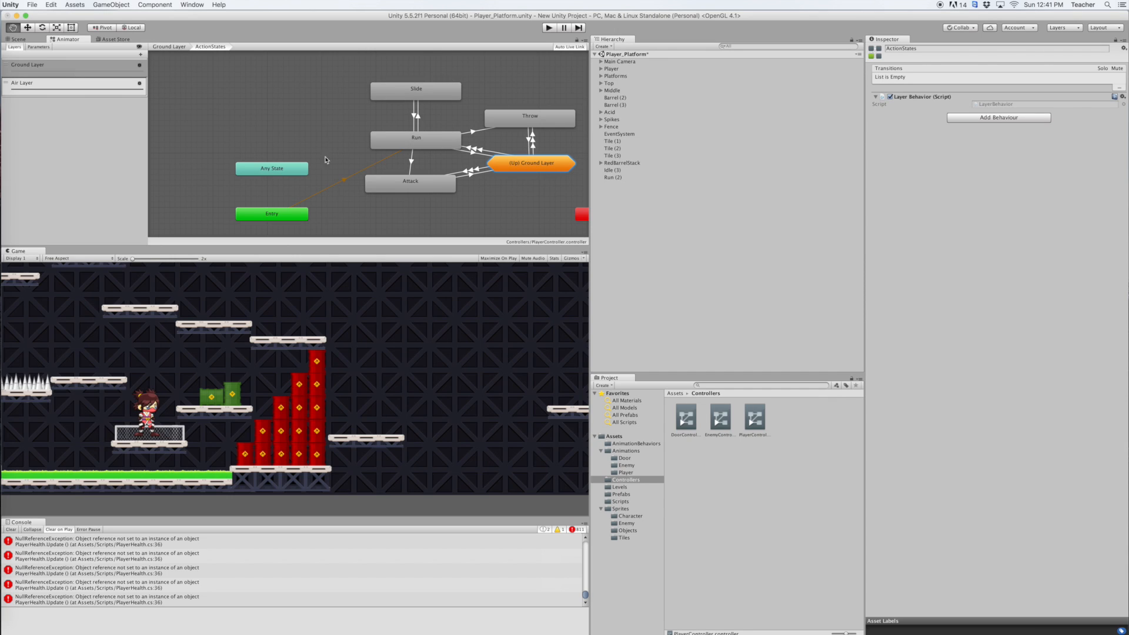
left_click(424, 144)
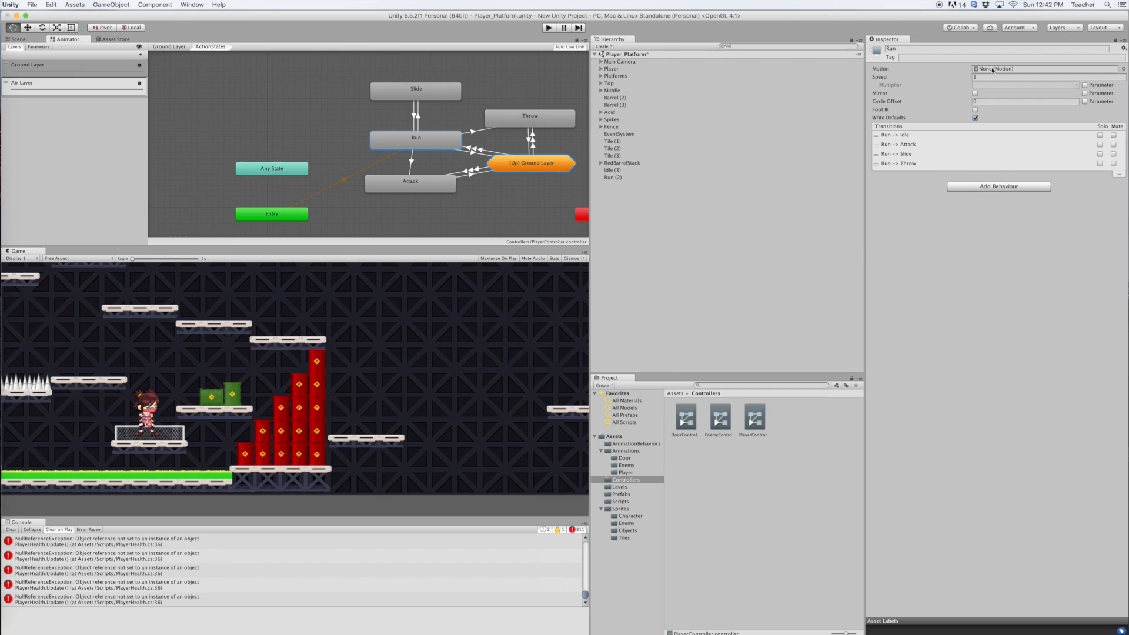
left_click(625, 472)
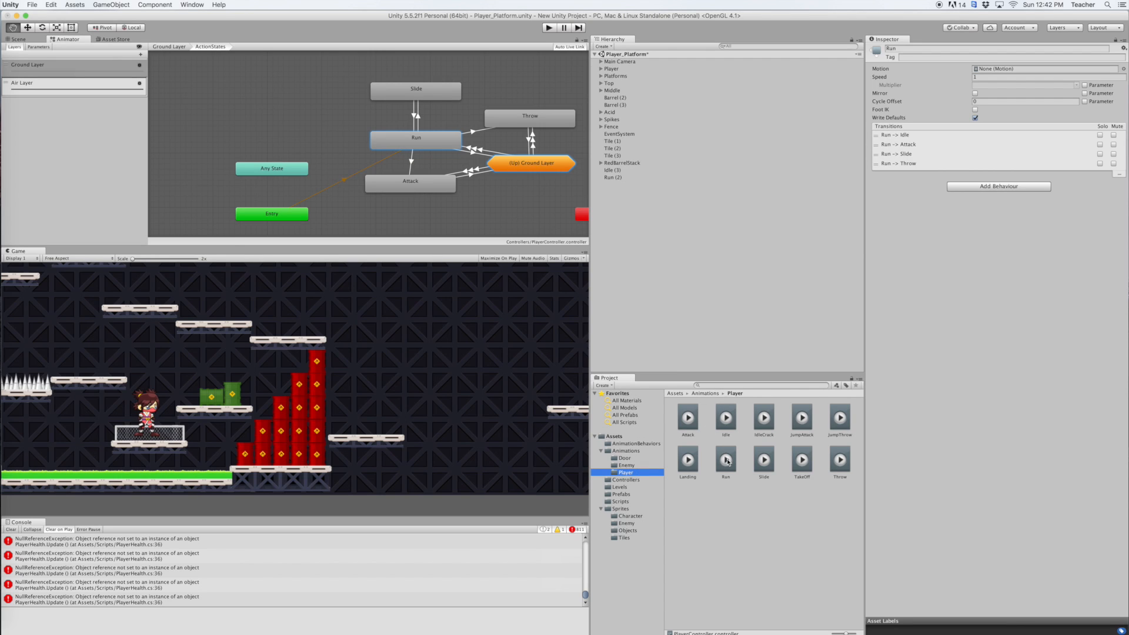
left_click_drag(728, 463, 998, 71)
Return to the Scene view and play-test the run animation by moving the player right and left
left_click(15, 40)
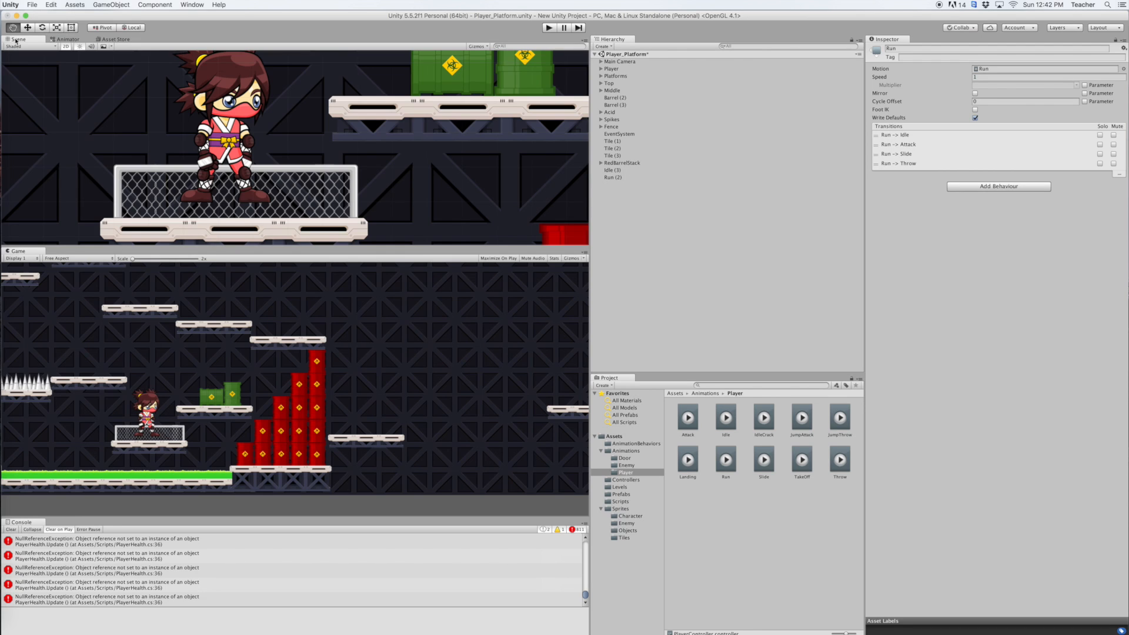
left_click(550, 29)
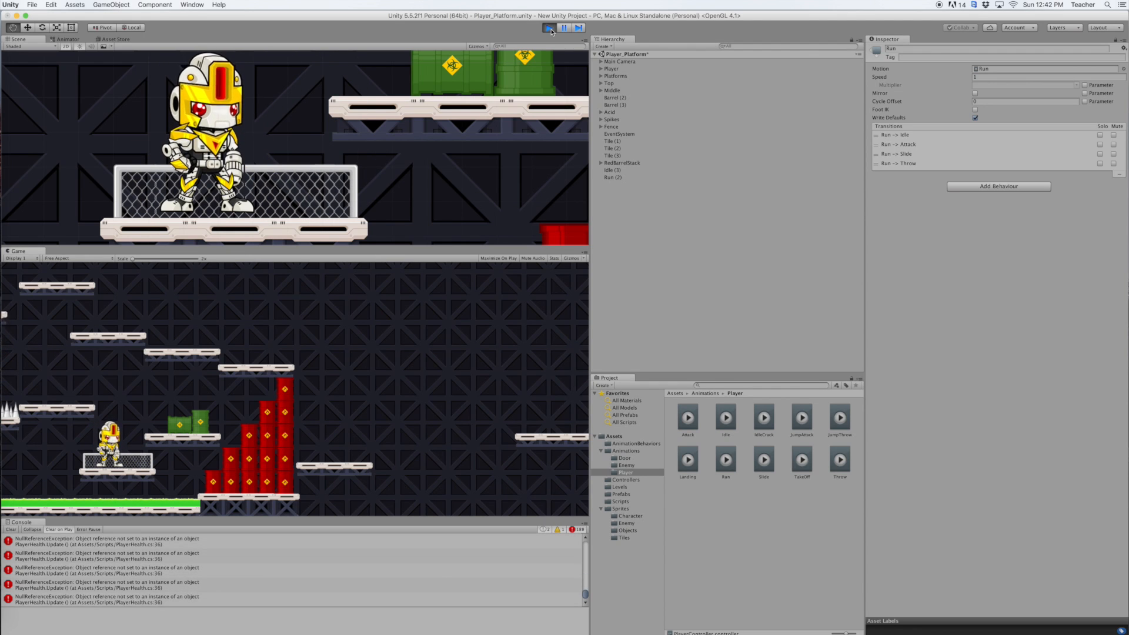
key("Right")
key("Left")
key("Right")
key("Left")
key("Right")
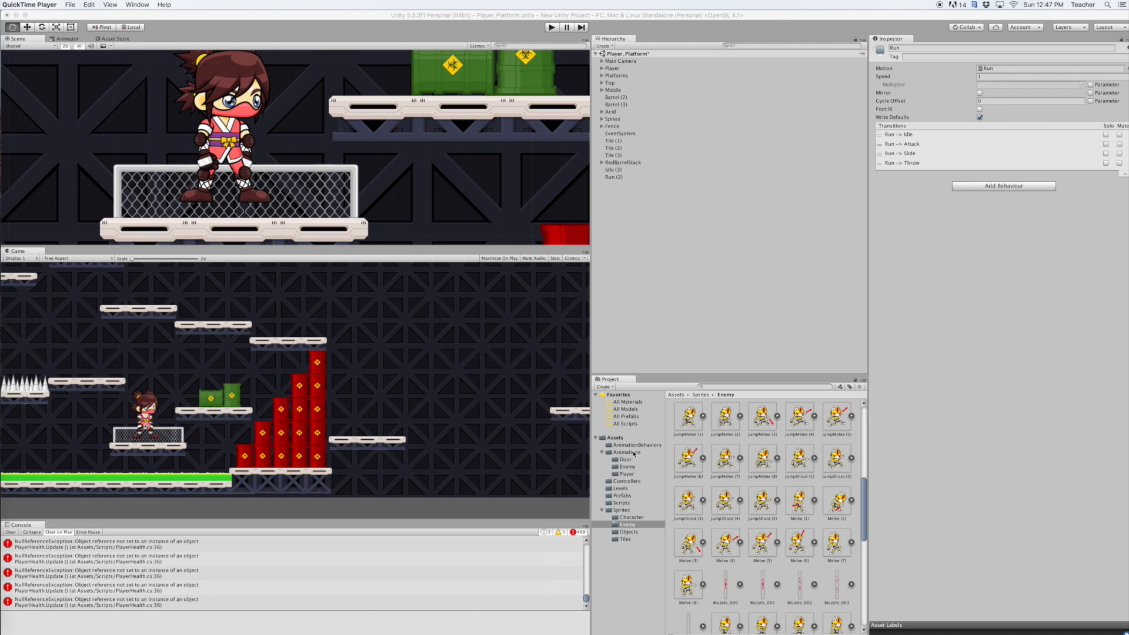
Delete the Attack animation from the Player folder under Animations
left_click(626, 453)
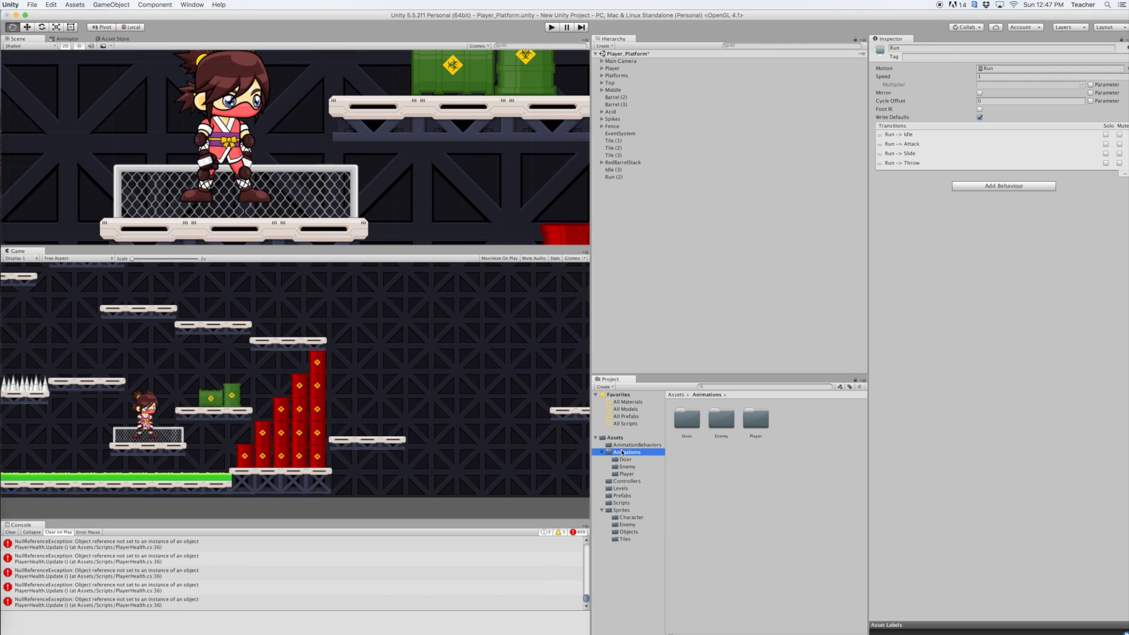
left_click(630, 474)
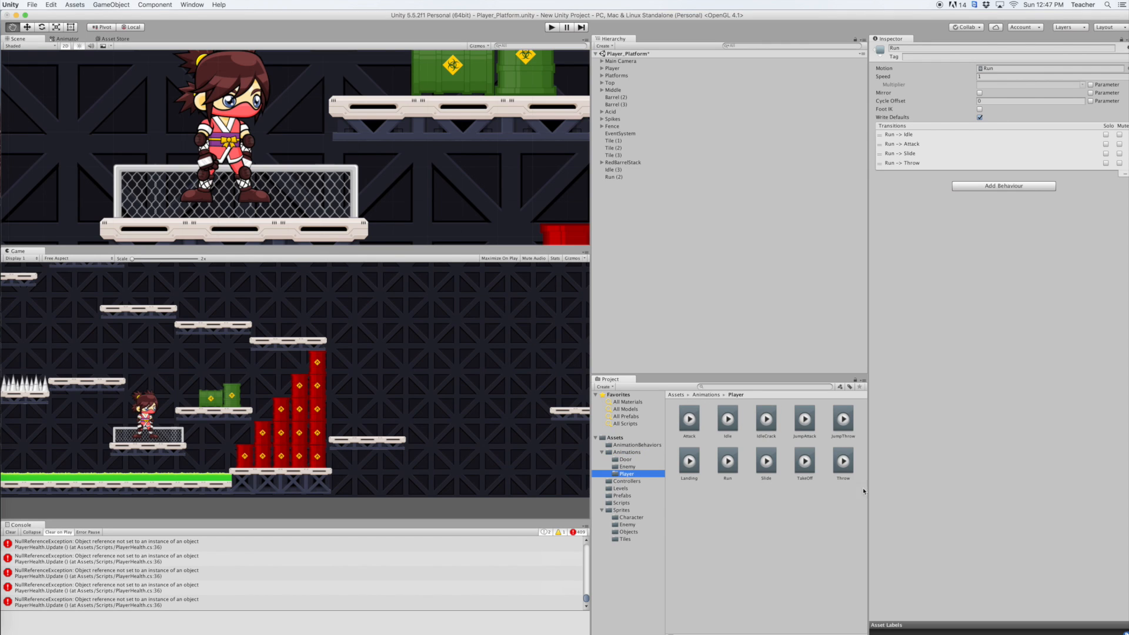
right_click(690, 424)
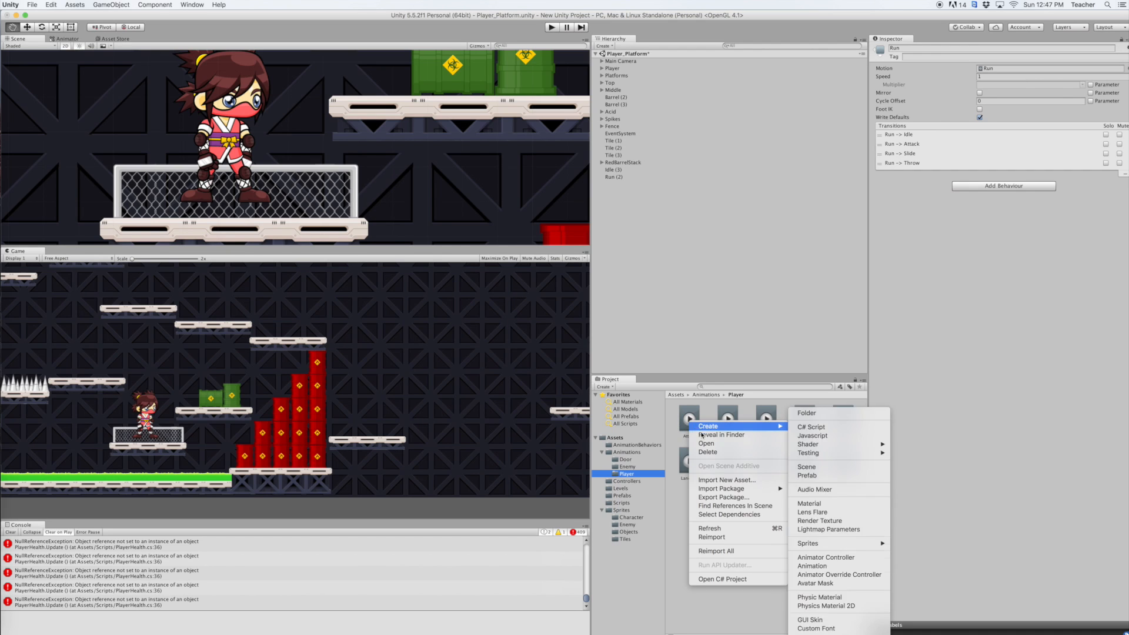
left_click(708, 452)
left_click(635, 210)
Create an animation named Attack in the scene from the Enemy sprites Melee (1) through Melee (8), saving it in the Enemy sprites folder
left_click(621, 510)
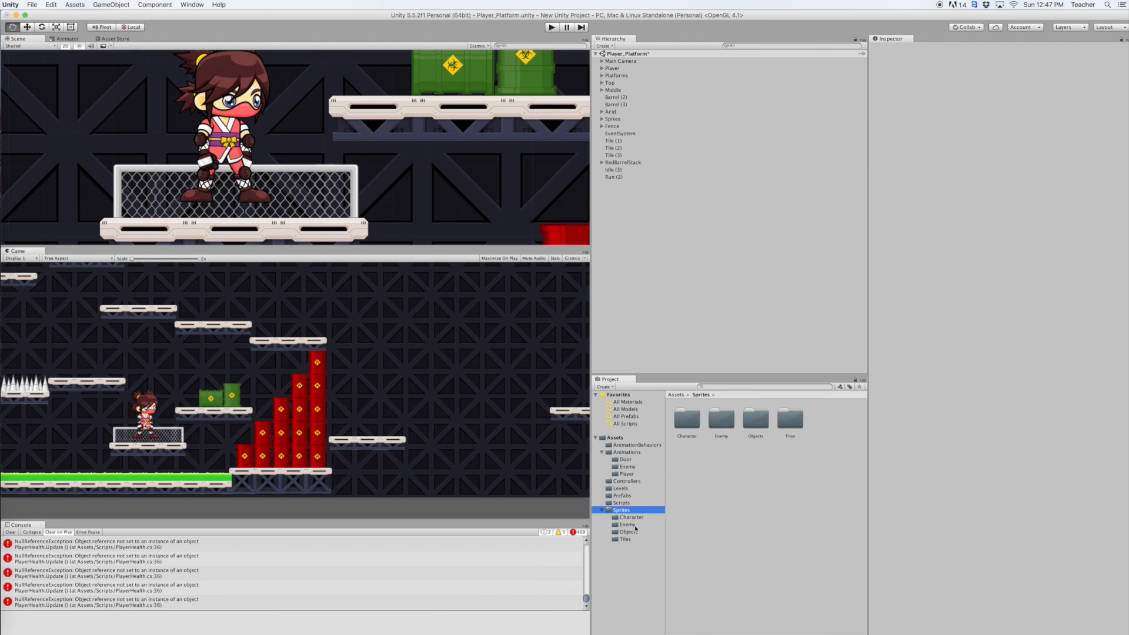
left_click(627, 525)
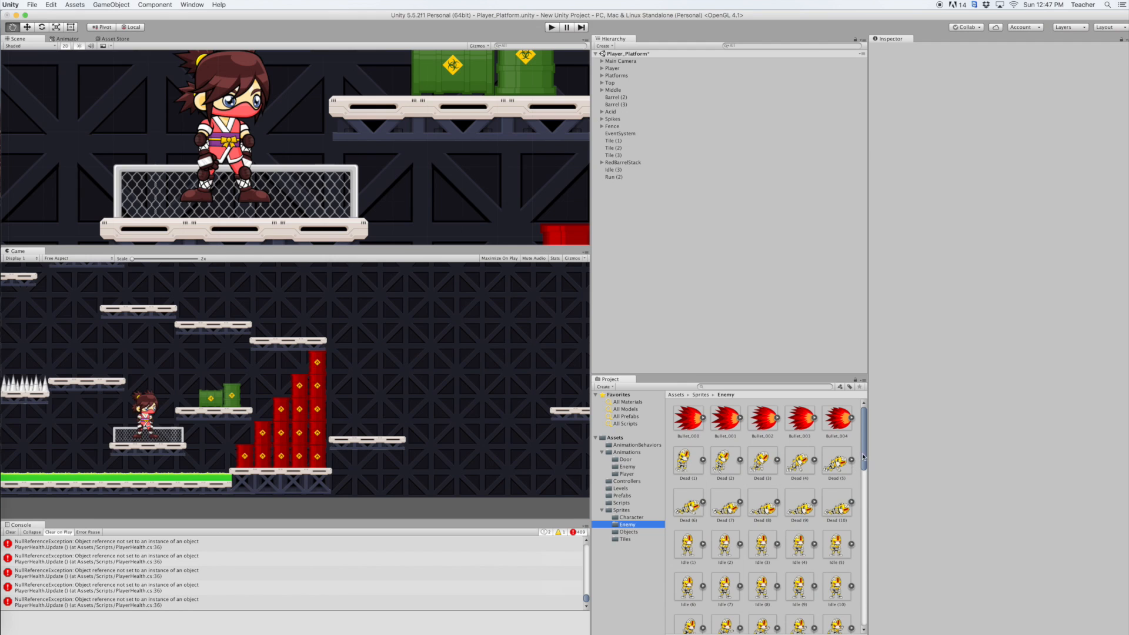
left_click_drag(865, 453, 864, 536)
left_click(797, 470)
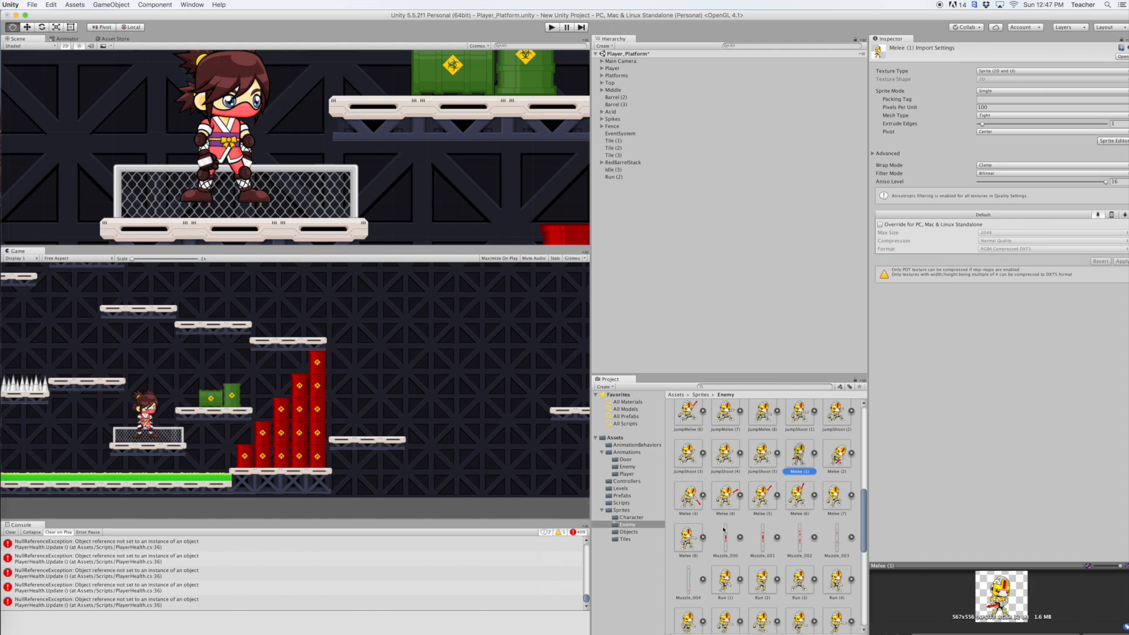
left_click(688, 538, "shift")
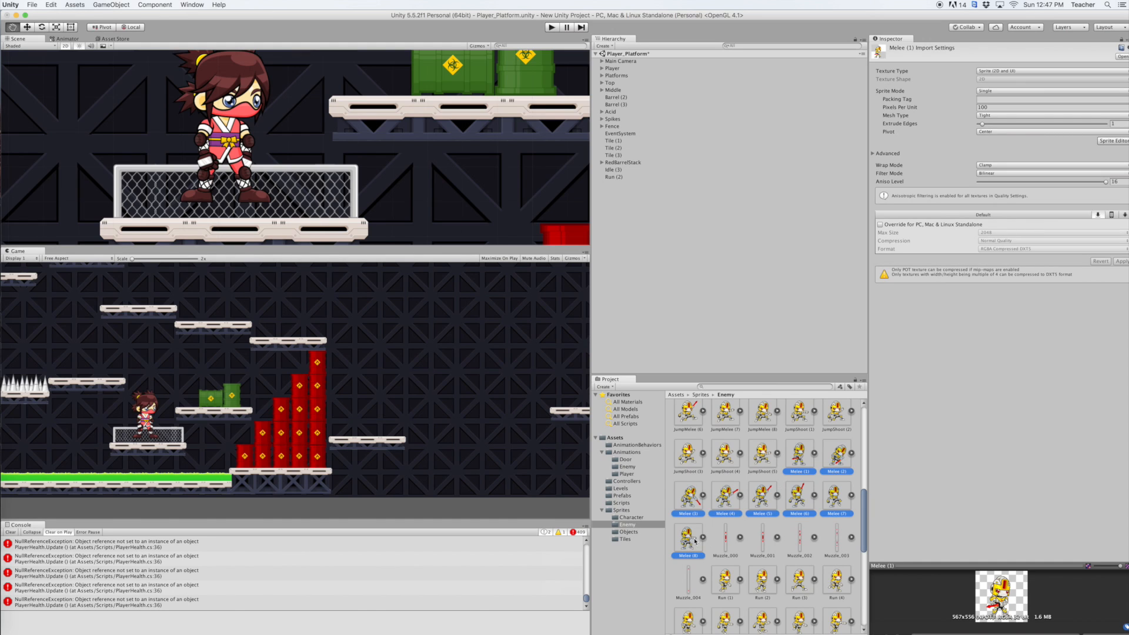
left_click_drag(804, 464, 662, 268)
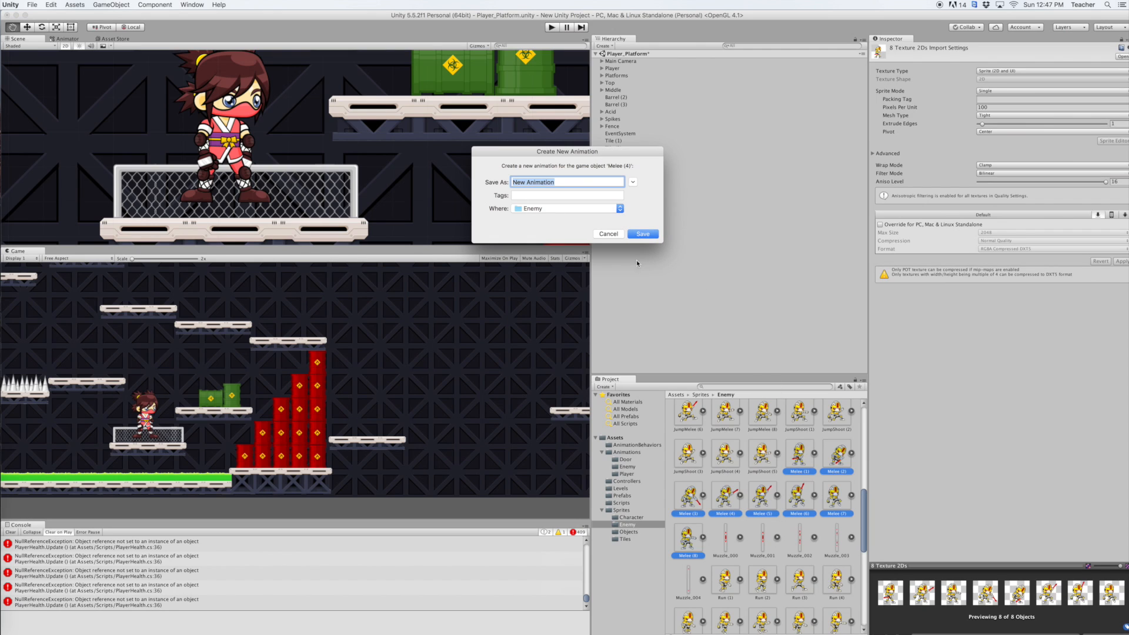
type("Melee")
key("BackSpace")
key("BackSpace")
key("BackSpace")
key("BackSpace")
key("BackSpace")
type("Atta")
left_click(643, 235)
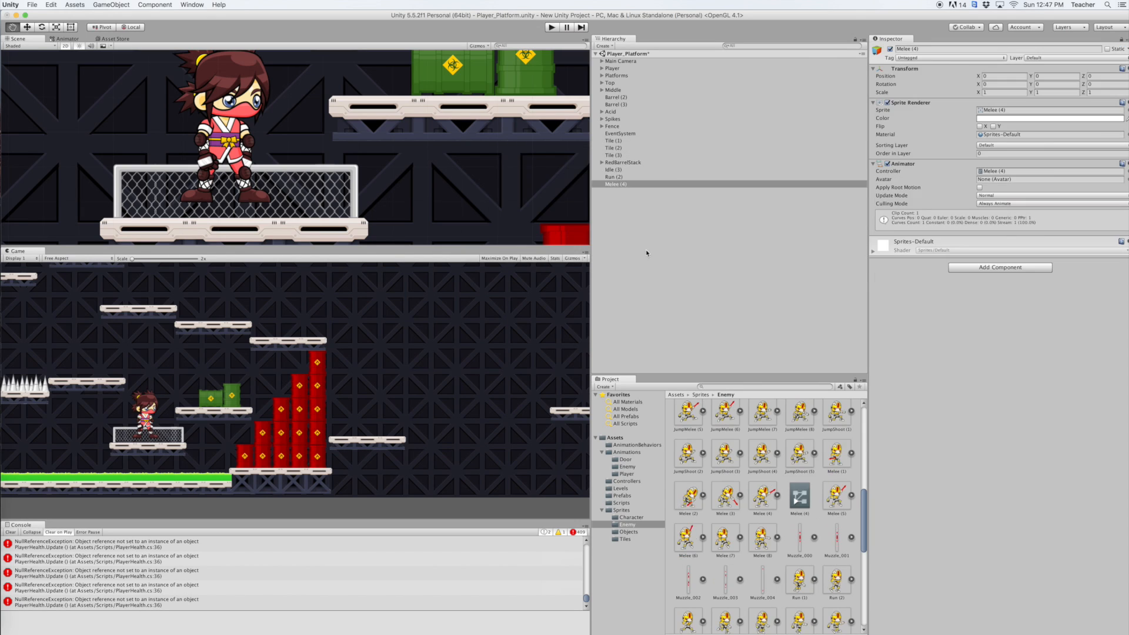
Delete the Melee (4) controller from the Enemy sprites folder and move the Attack animation into the Player folder under Animations
right_click(797, 501)
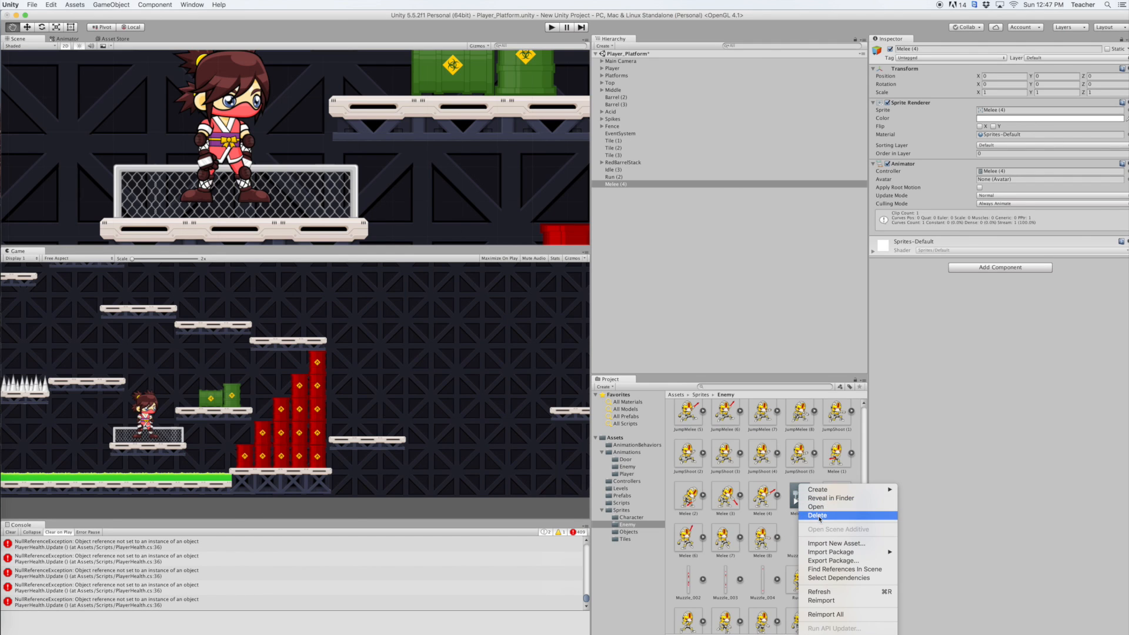
left_click(817, 513)
left_click(637, 210)
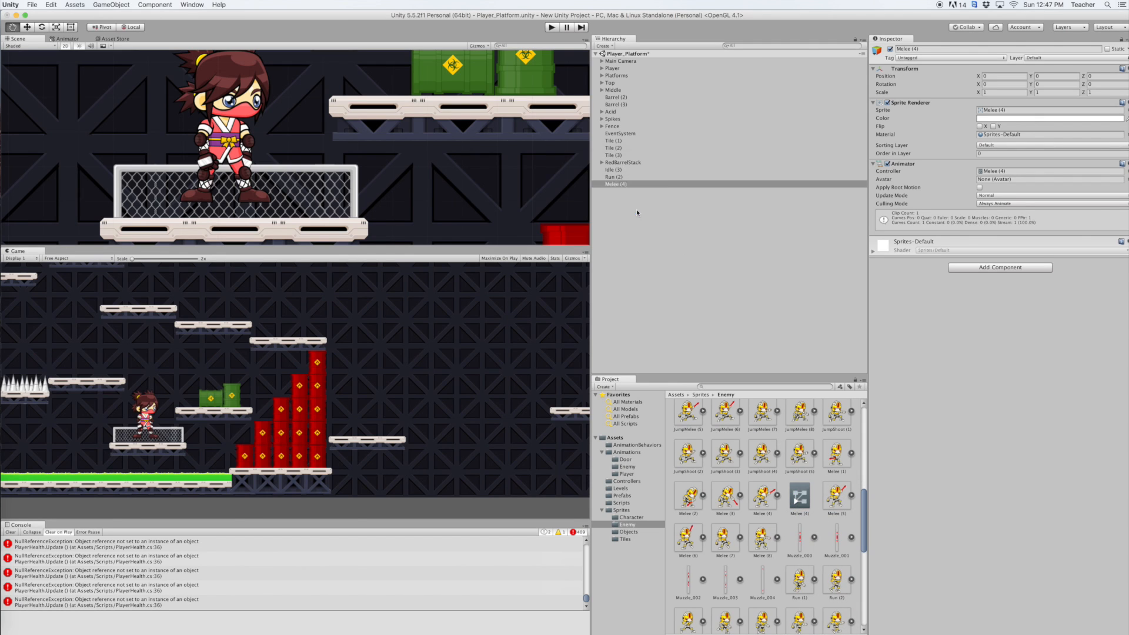
left_click_drag(866, 491, 862, 410)
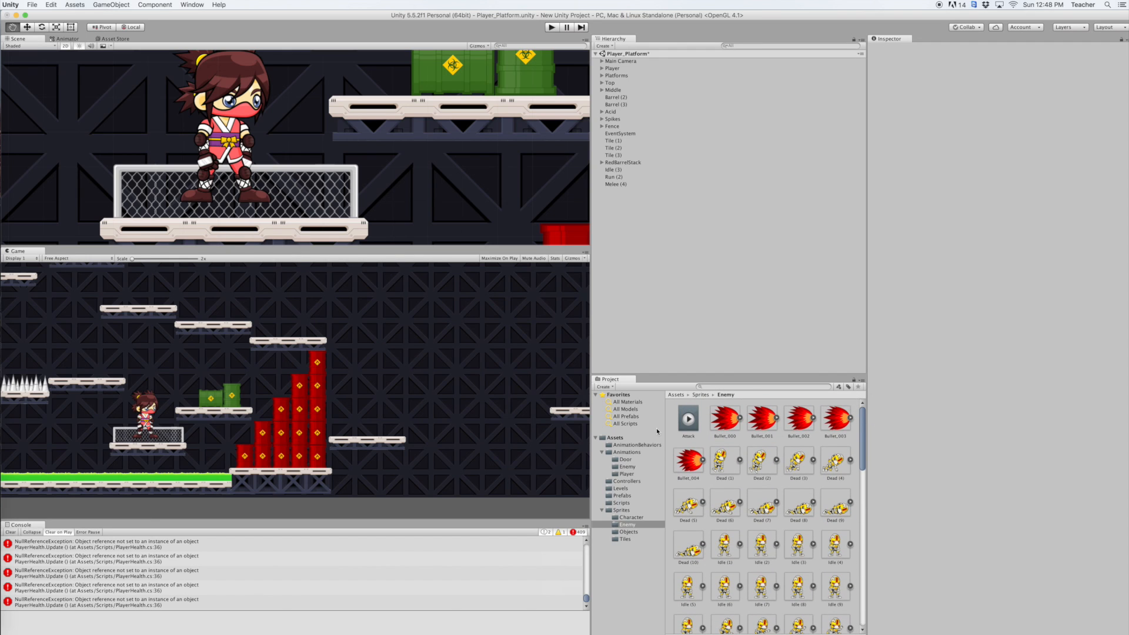
left_click_drag(689, 420, 625, 475)
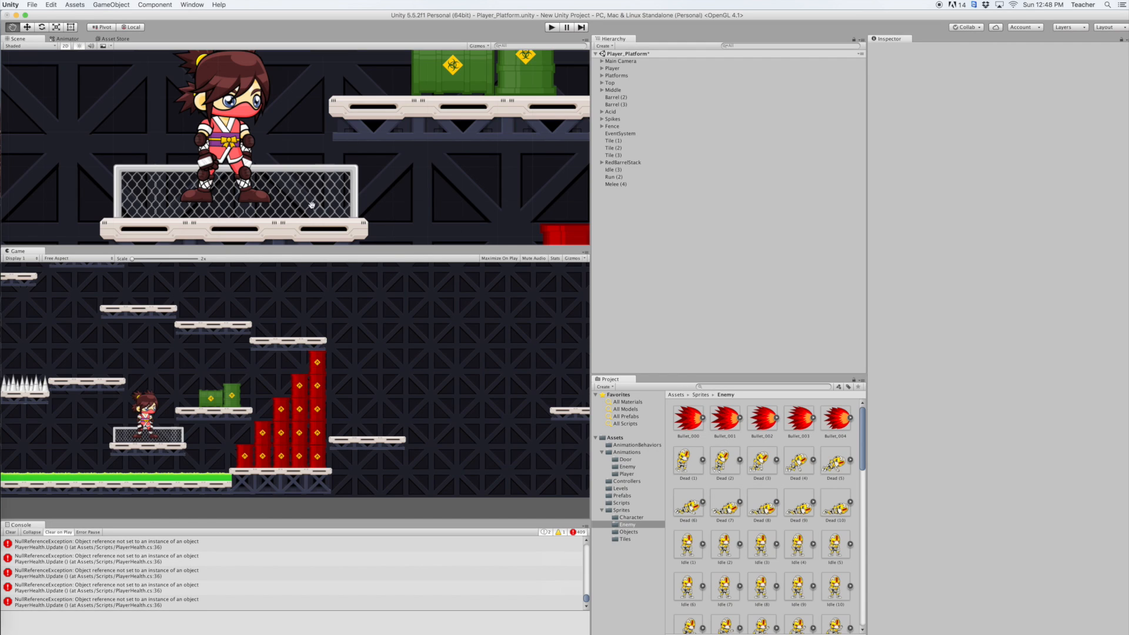
Set the motion of the Attack state, inside ActionStates in the Animator, to the Attack animation from the Player folder
left_click(71, 39)
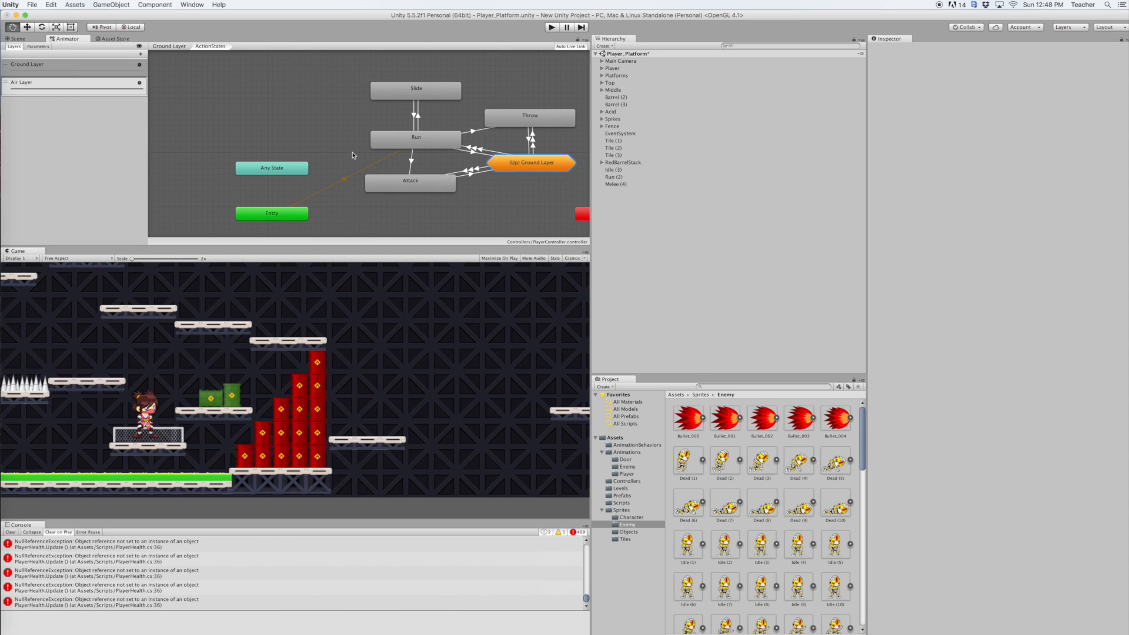
left_click(414, 187)
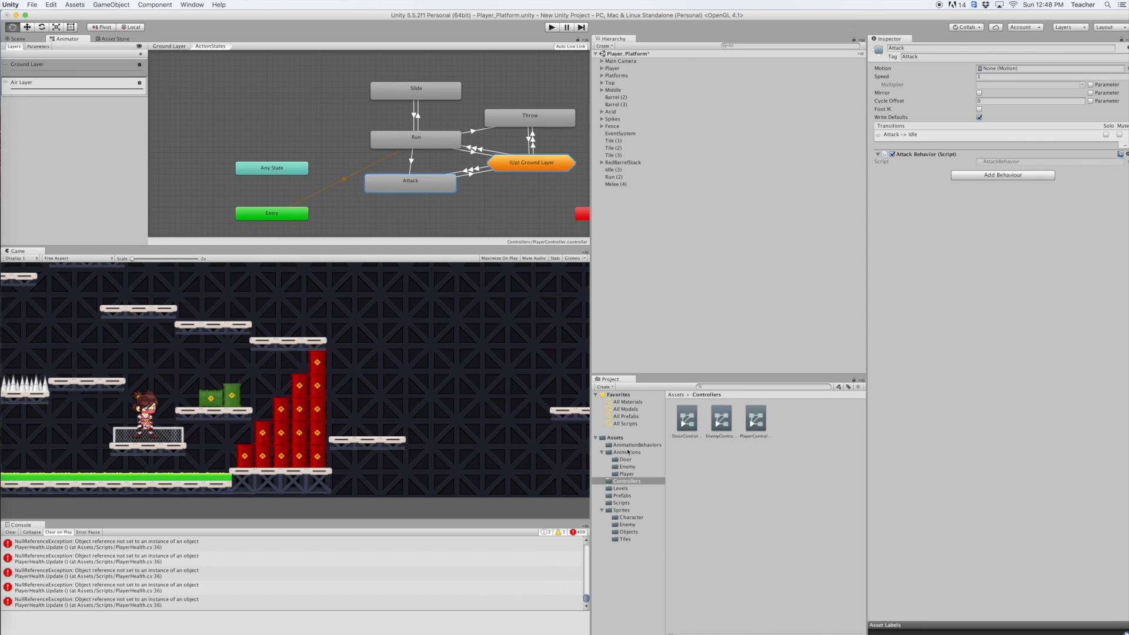
left_click(627, 474)
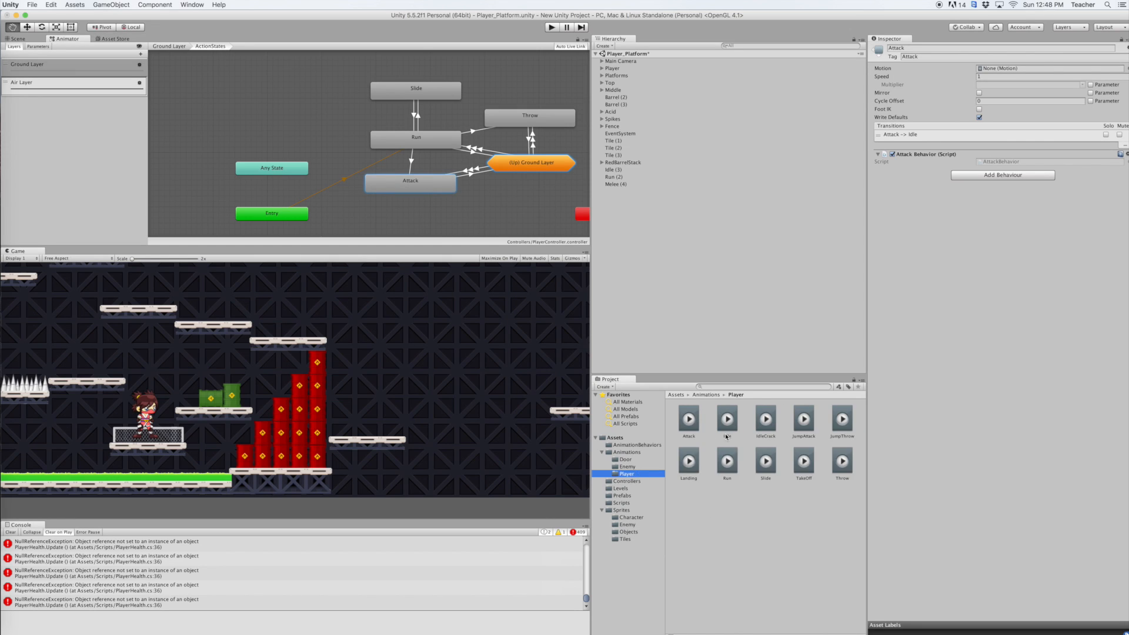
left_click_drag(689, 424, 998, 70)
Play-test the player's movement, jump and repeated attacks with the Animator in view, stopping play mode at the end
left_click(552, 28)
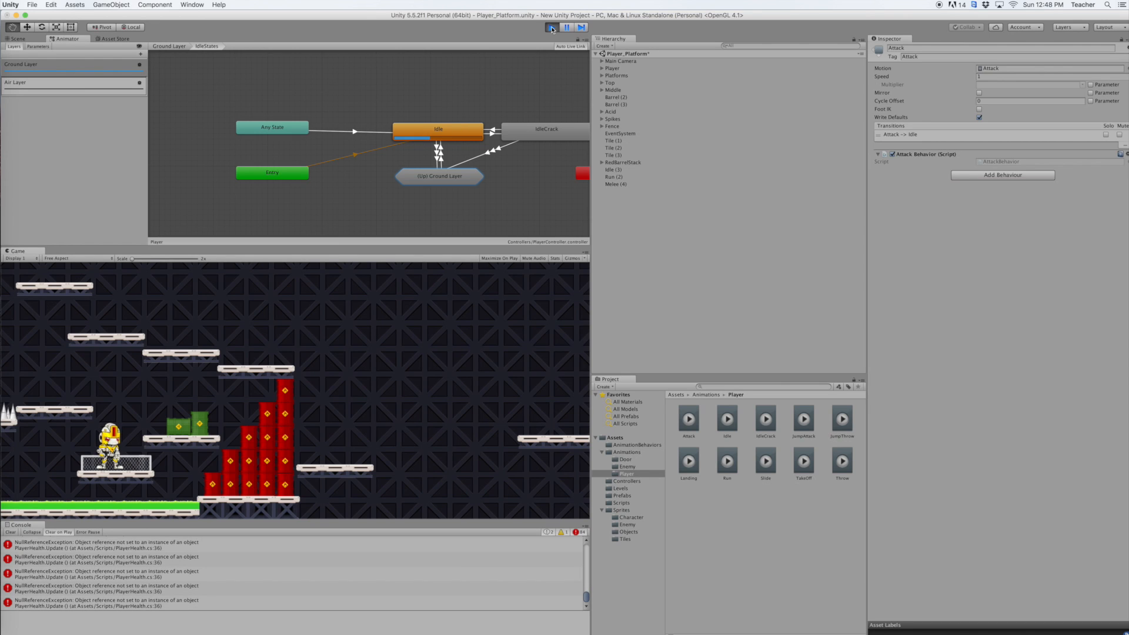
key("Left")
key("space")
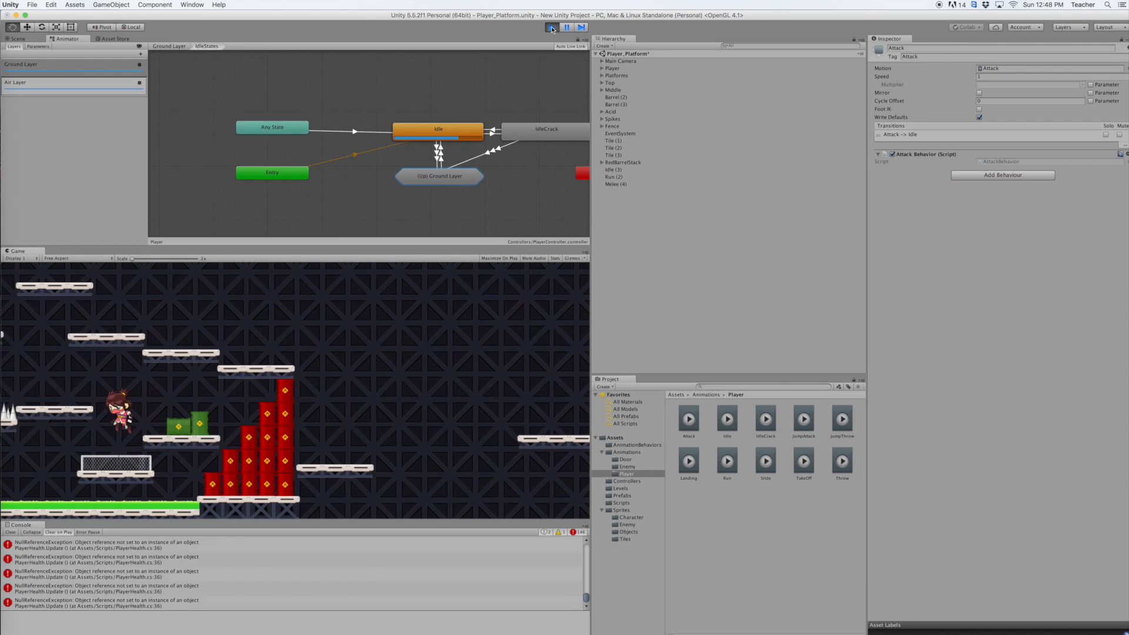
key("Right")
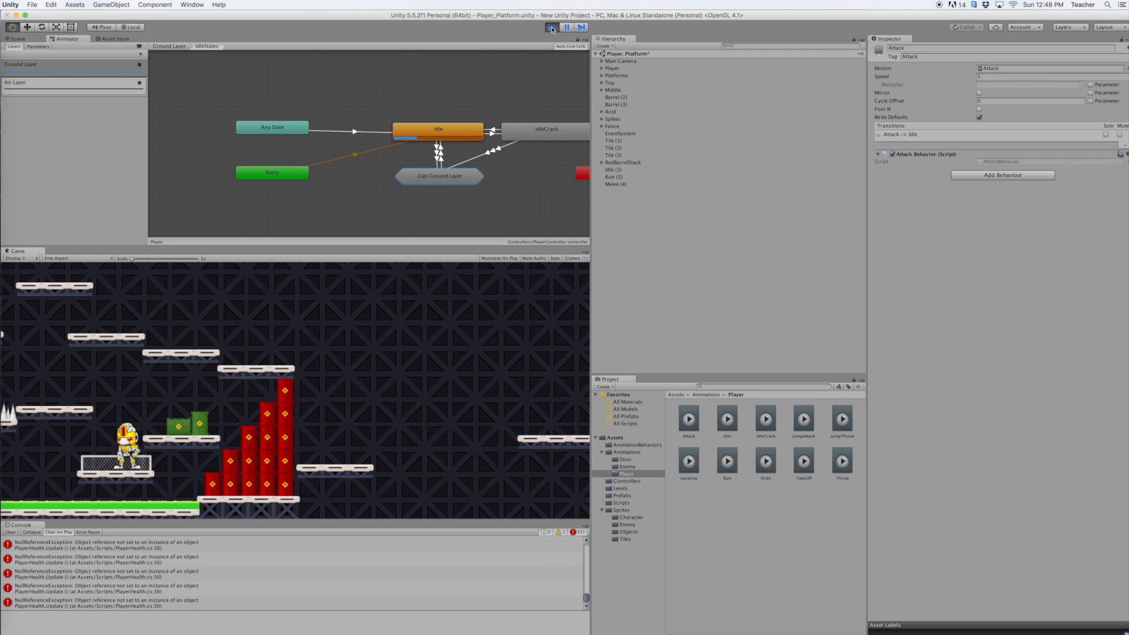
key("shift")
key("Left")
key("shift")
key("shift")
key("Left")
key("shift")
key("shift")
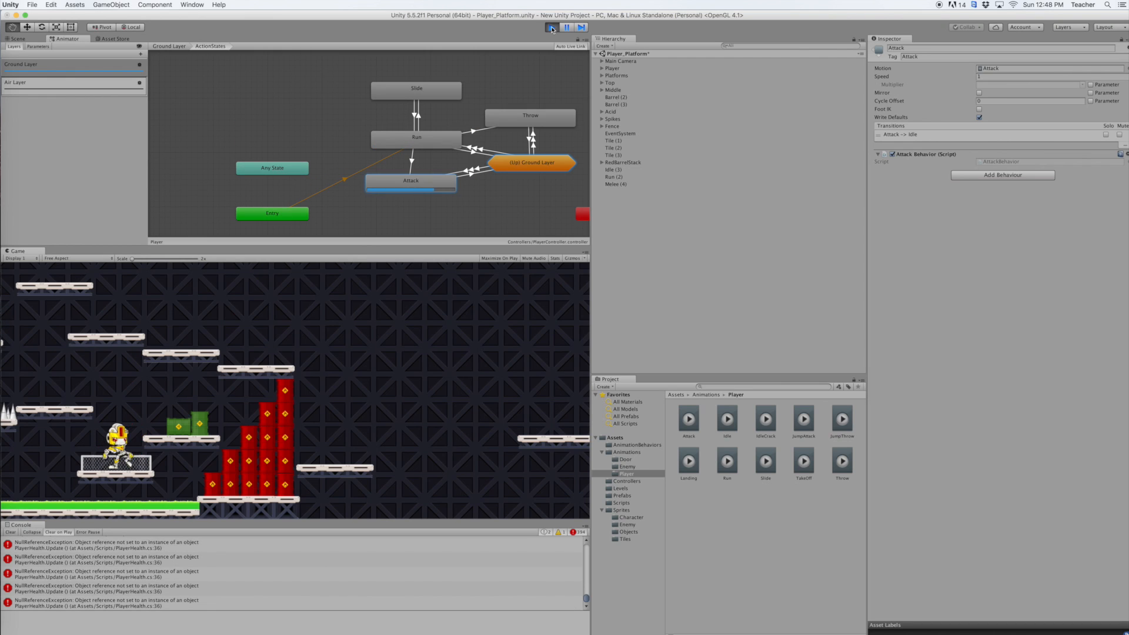
key("shift")
key("shift")
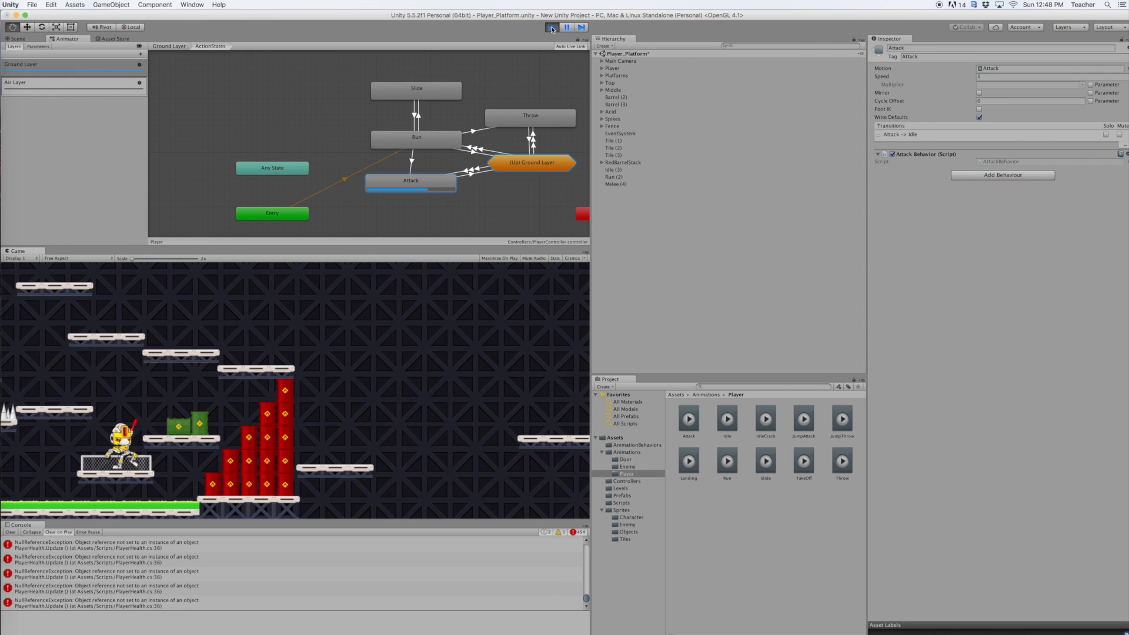
left_click(552, 27)
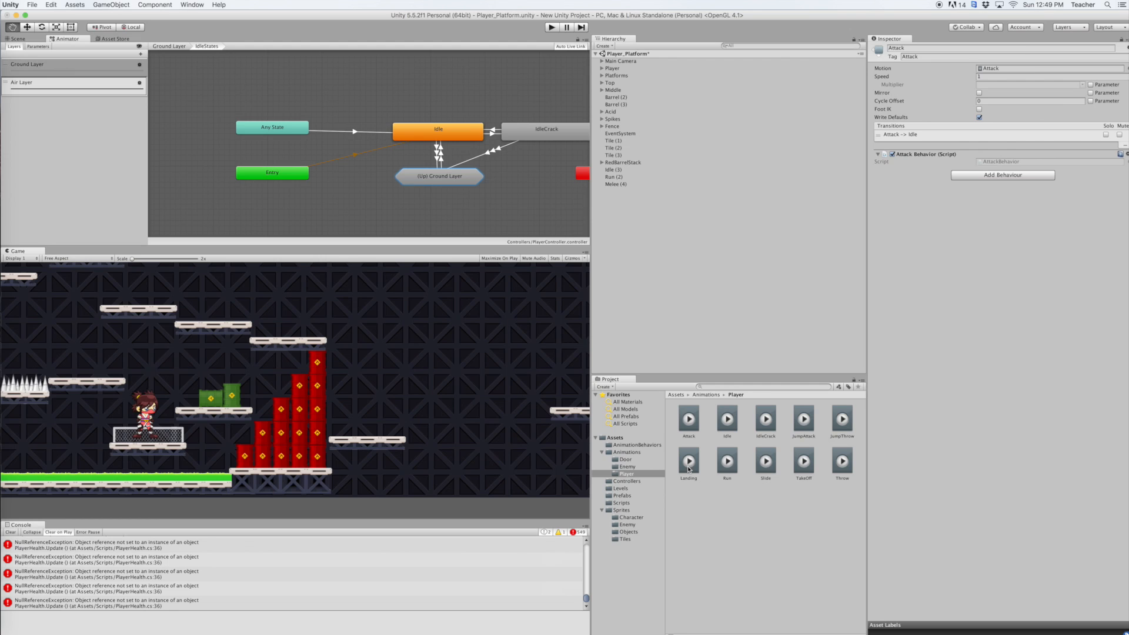
Create an animation named TakeOff in the scene from the Enemy sprites Jump (1) through Jump (5), saving it in the Enemy sprites folder
left_click(621, 510)
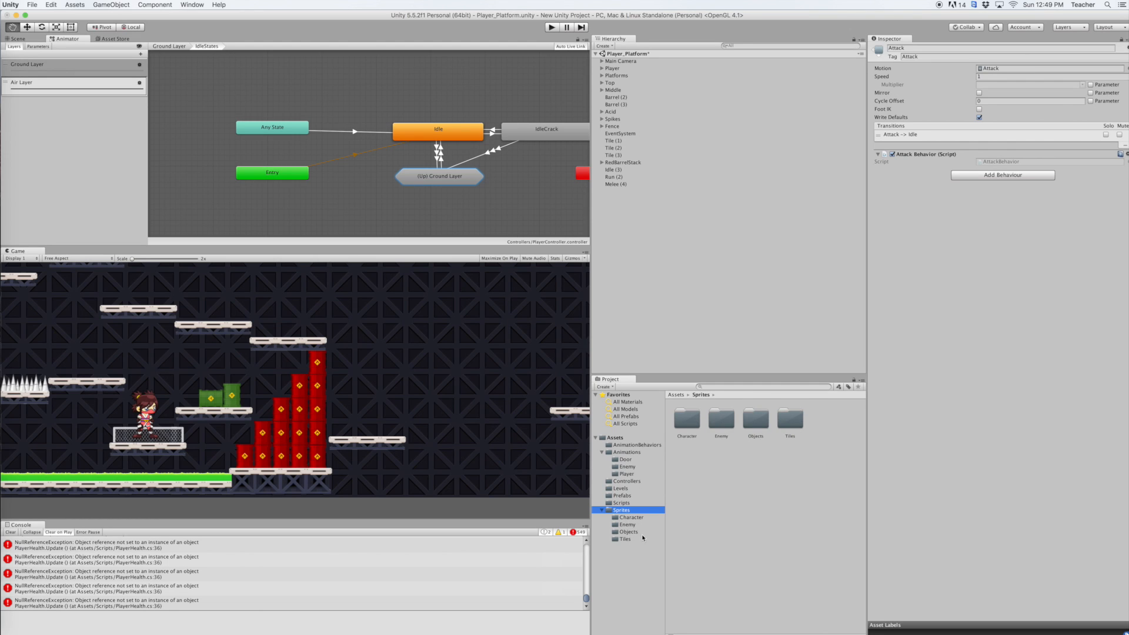
left_click(628, 525)
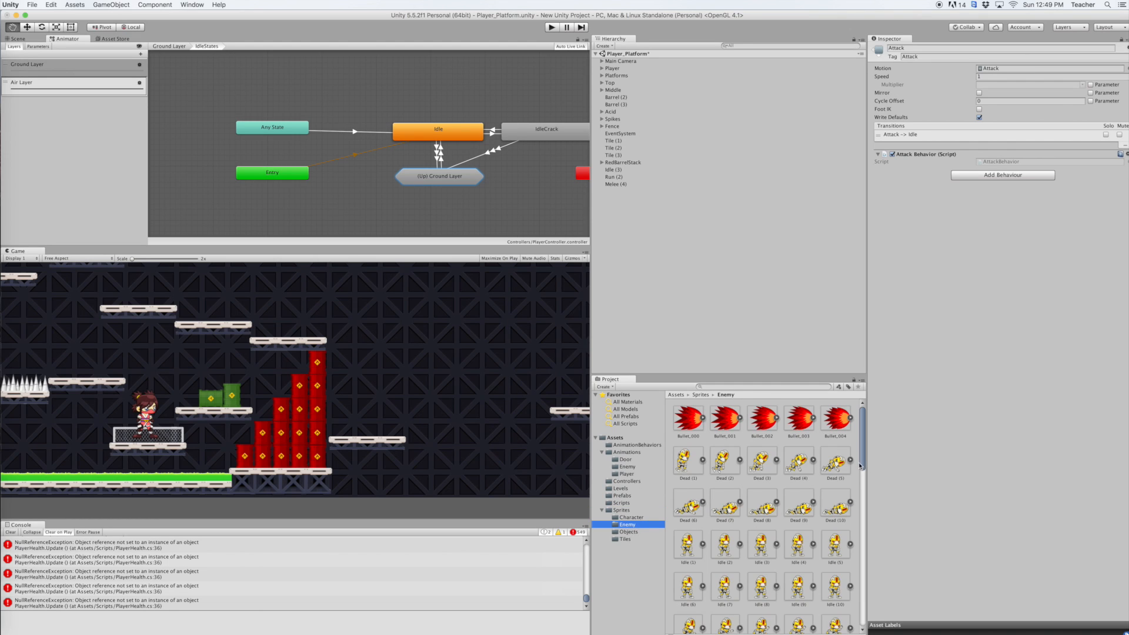
left_click_drag(863, 459, 863, 488)
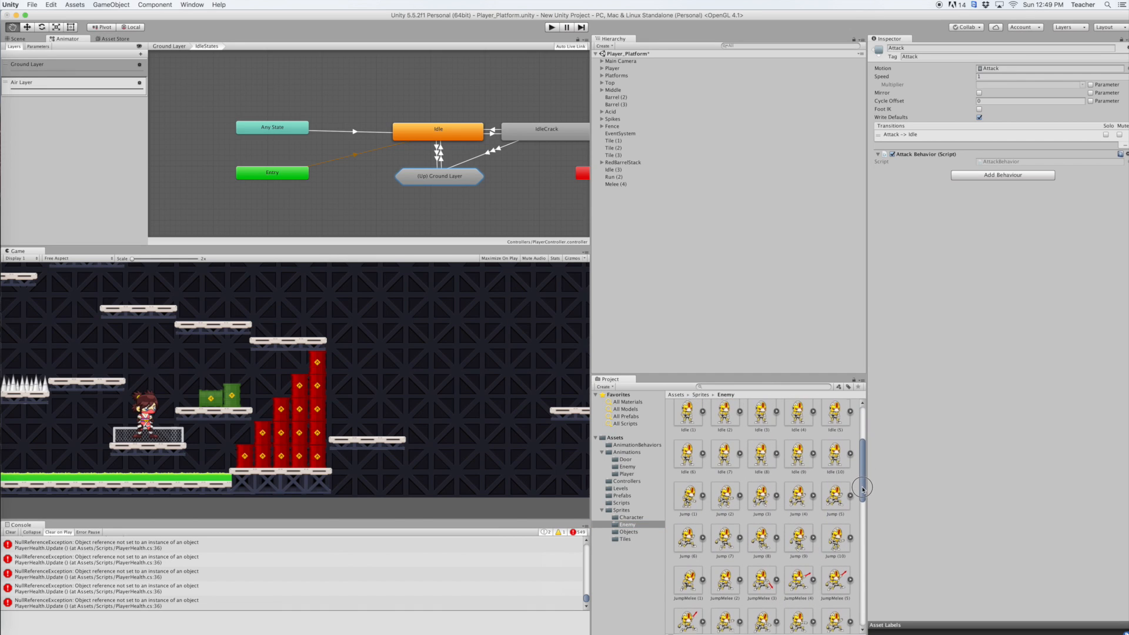
left_click(686, 500)
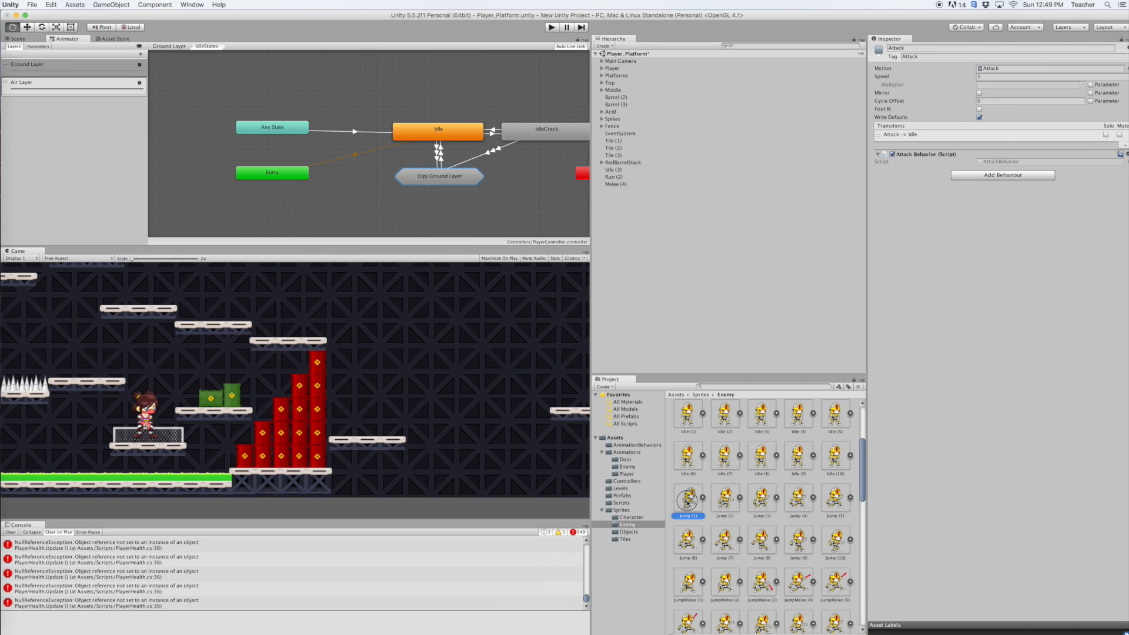
left_click(834, 547, "shift")
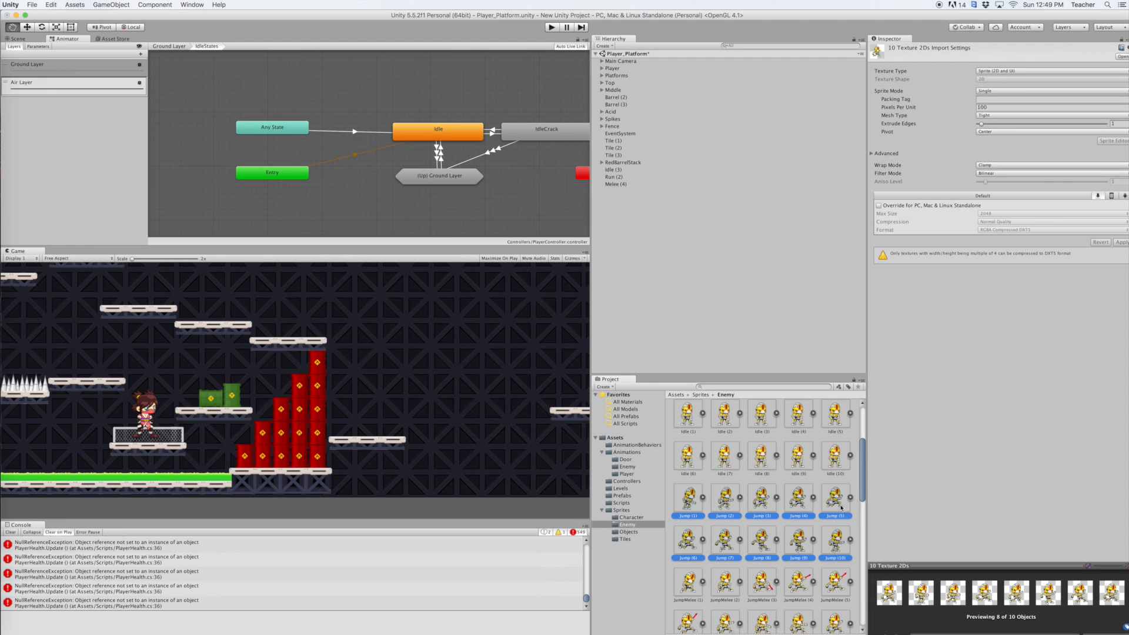
left_click(691, 508)
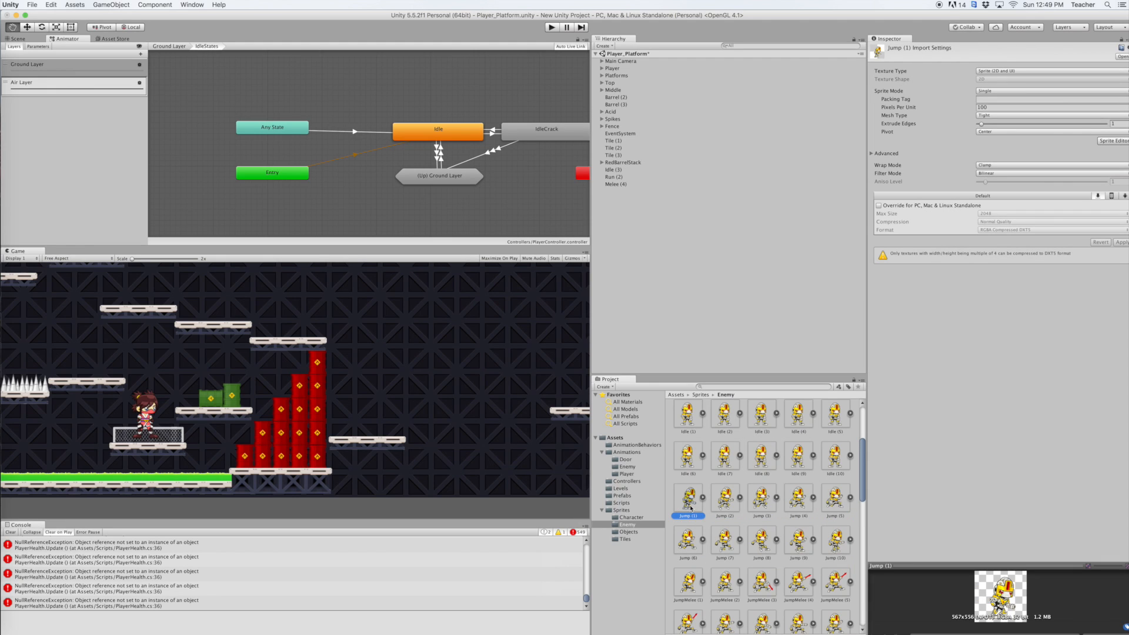
left_click(838, 505, "shift")
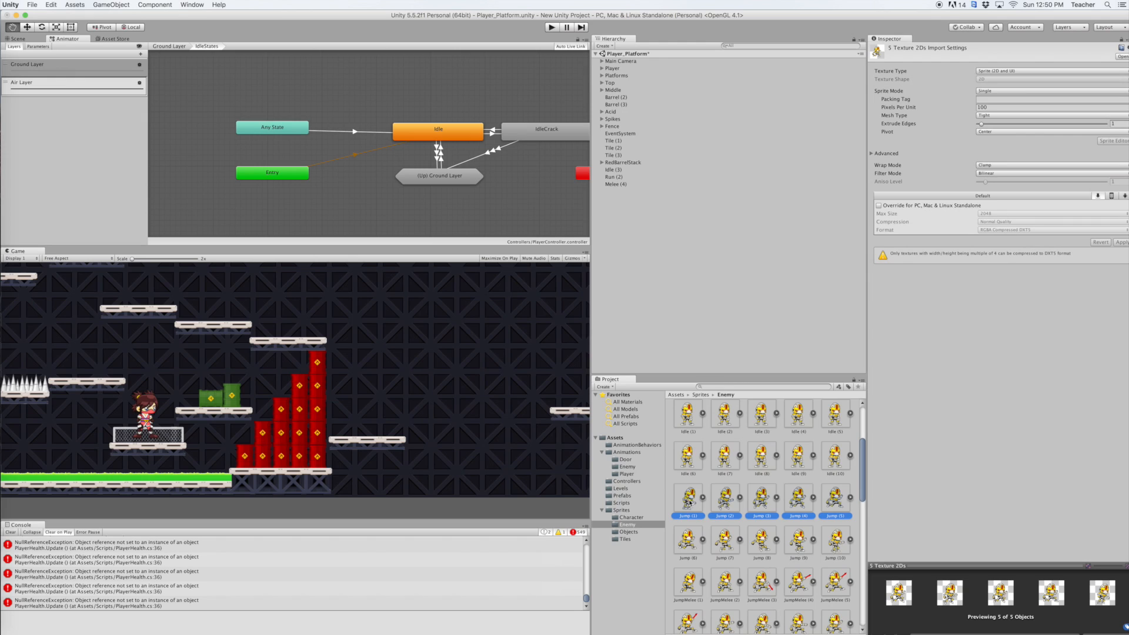
left_click_drag(688, 503, 695, 290)
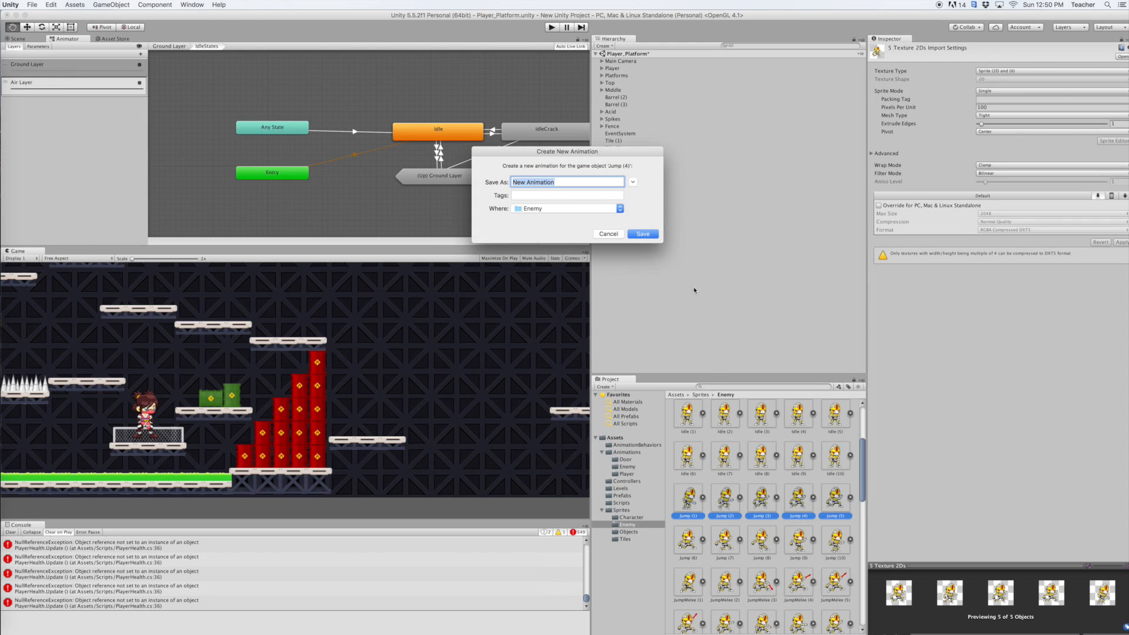
type("TakeOff")
left_click(643, 234)
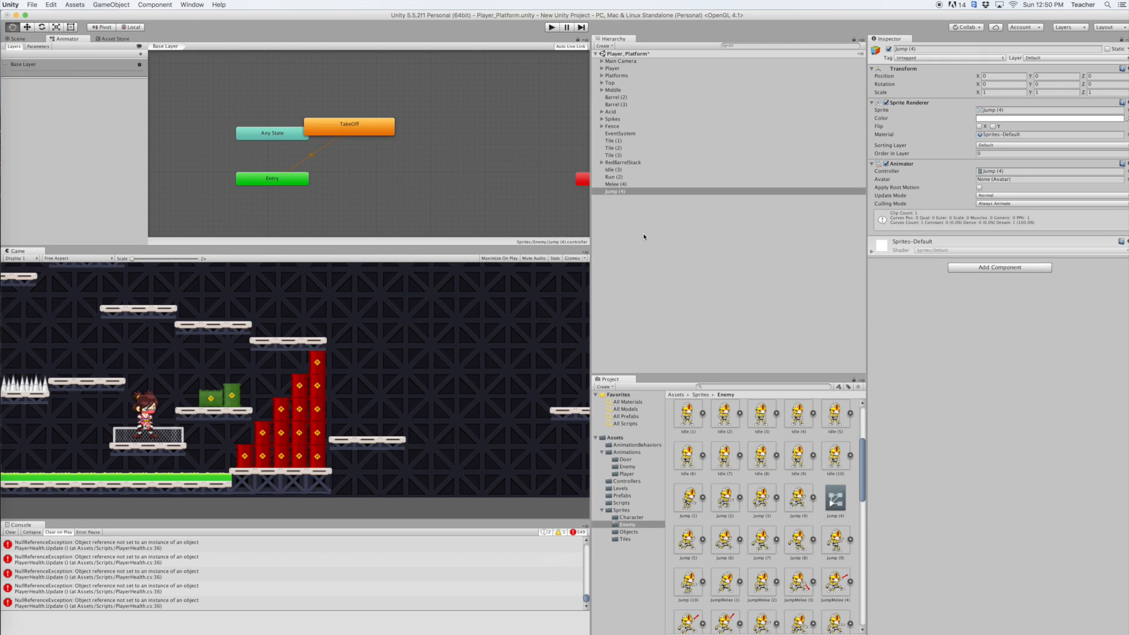
Delete the Jump (4) controller from the Enemy sprites folder
right_click(839, 500)
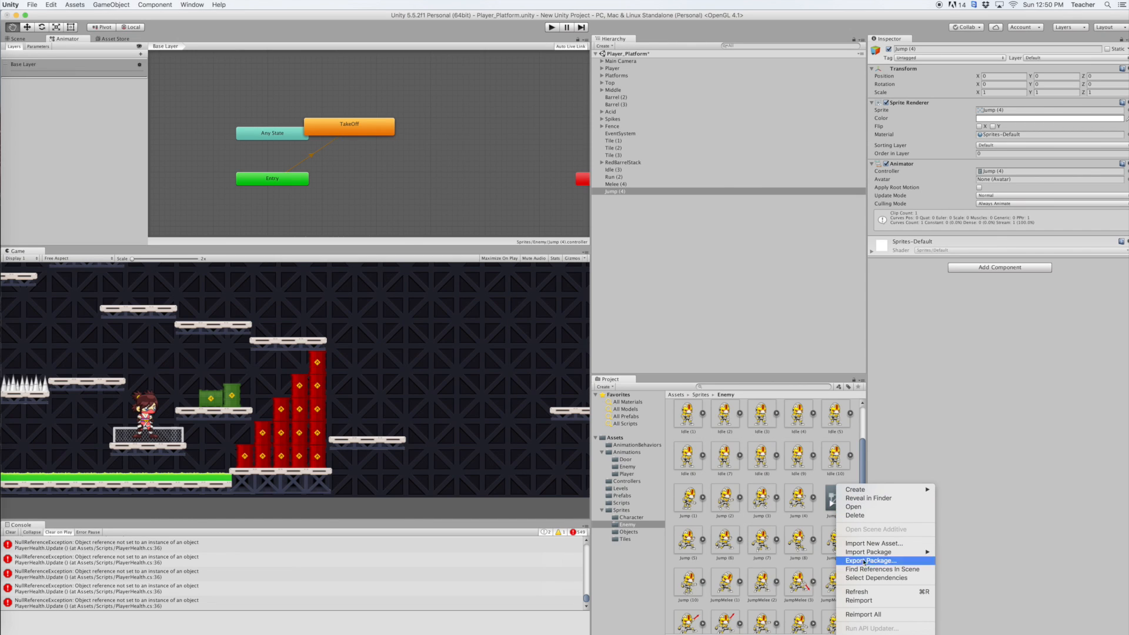
left_click(861, 516)
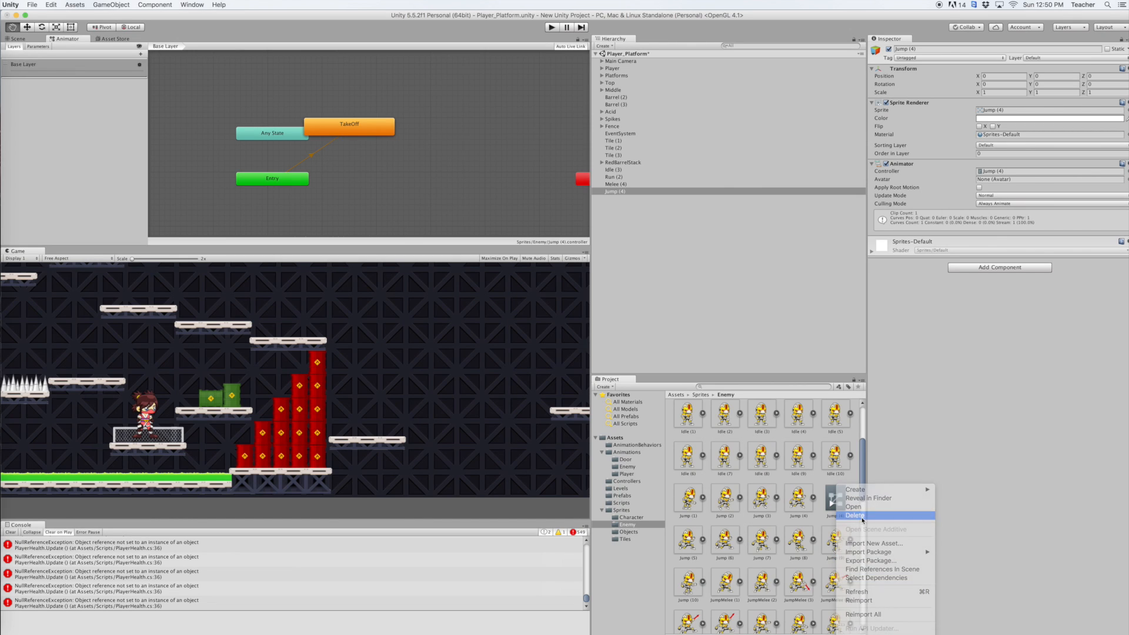
left_click(629, 211)
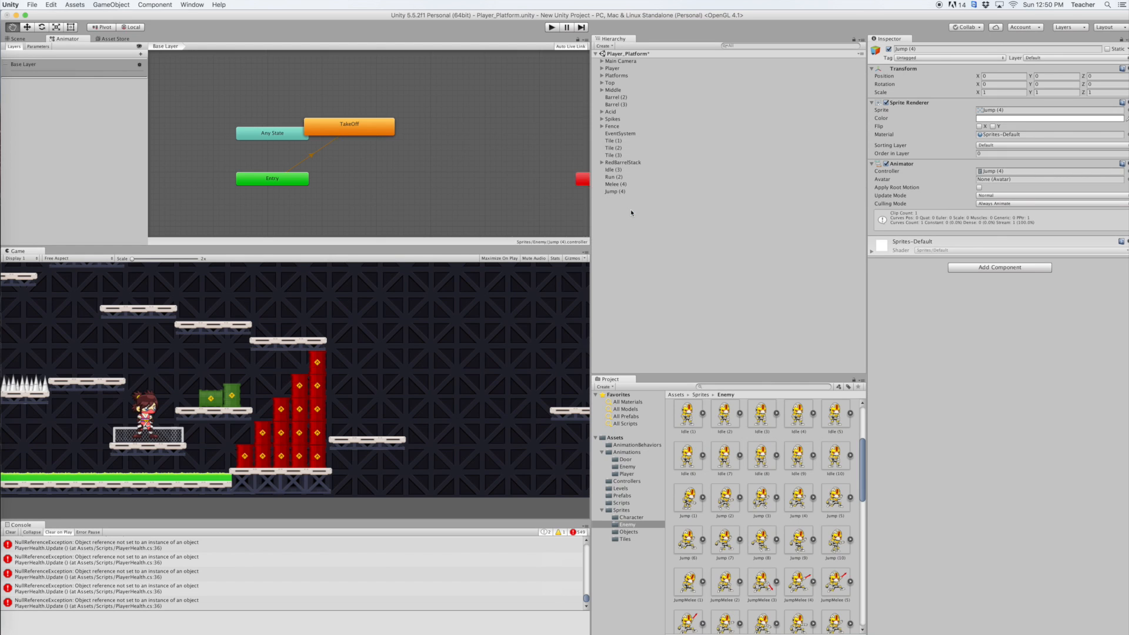
Delete the old TakeOff animation from the Player animations folder and move the new TakeOff from the Enemy sprites folder into it
left_click_drag(863, 469, 839, 607)
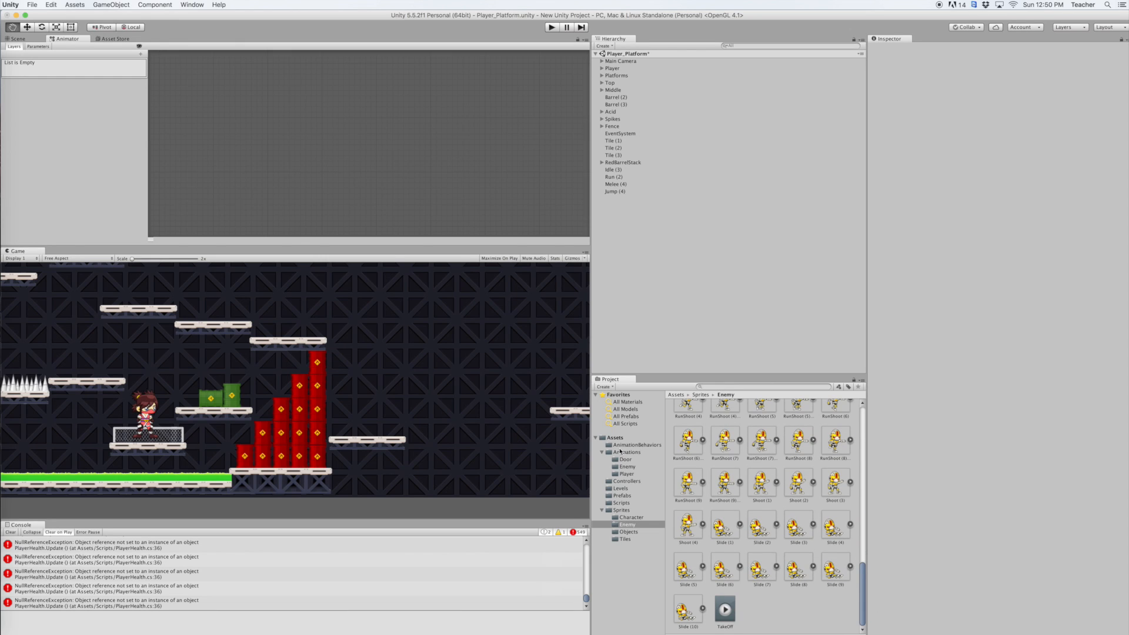
left_click(627, 474)
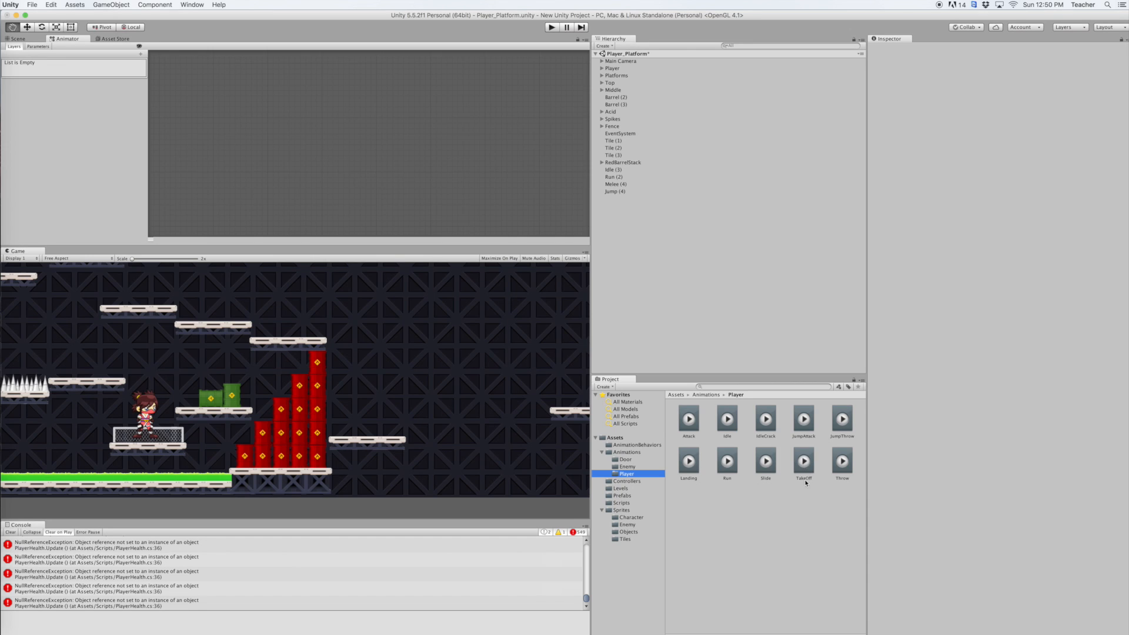
right_click(805, 460)
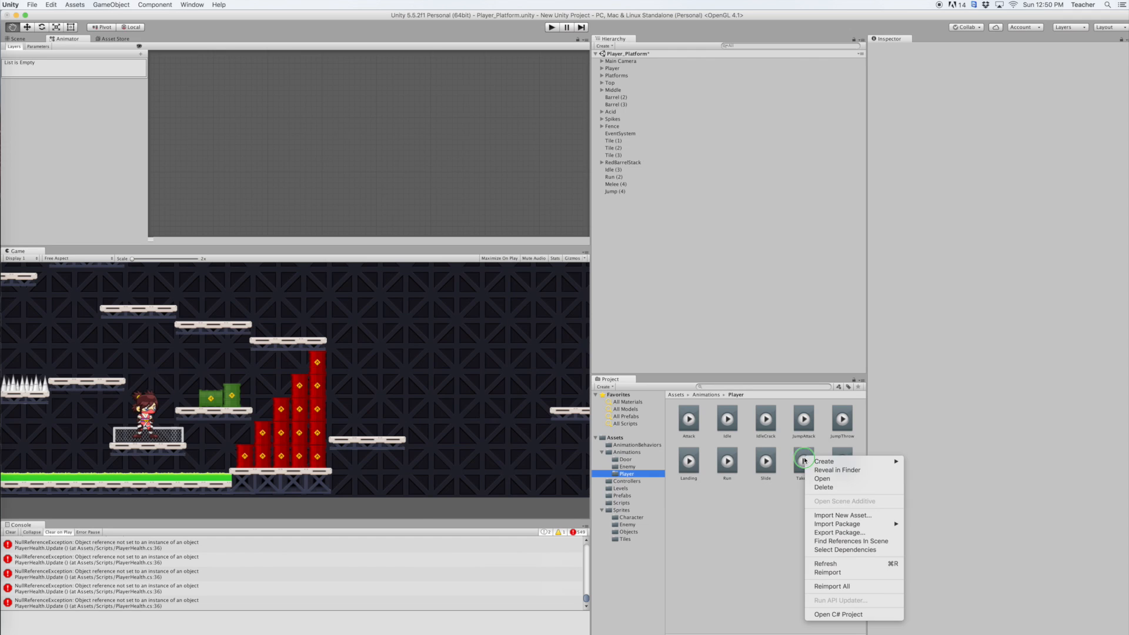
left_click(824, 487)
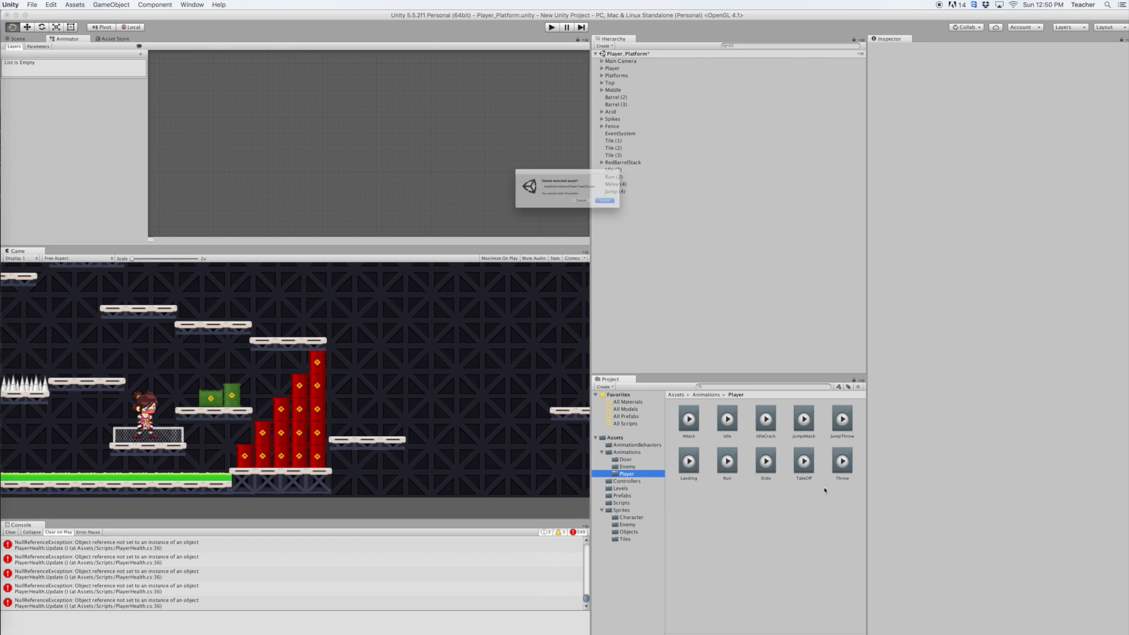
left_click(632, 210)
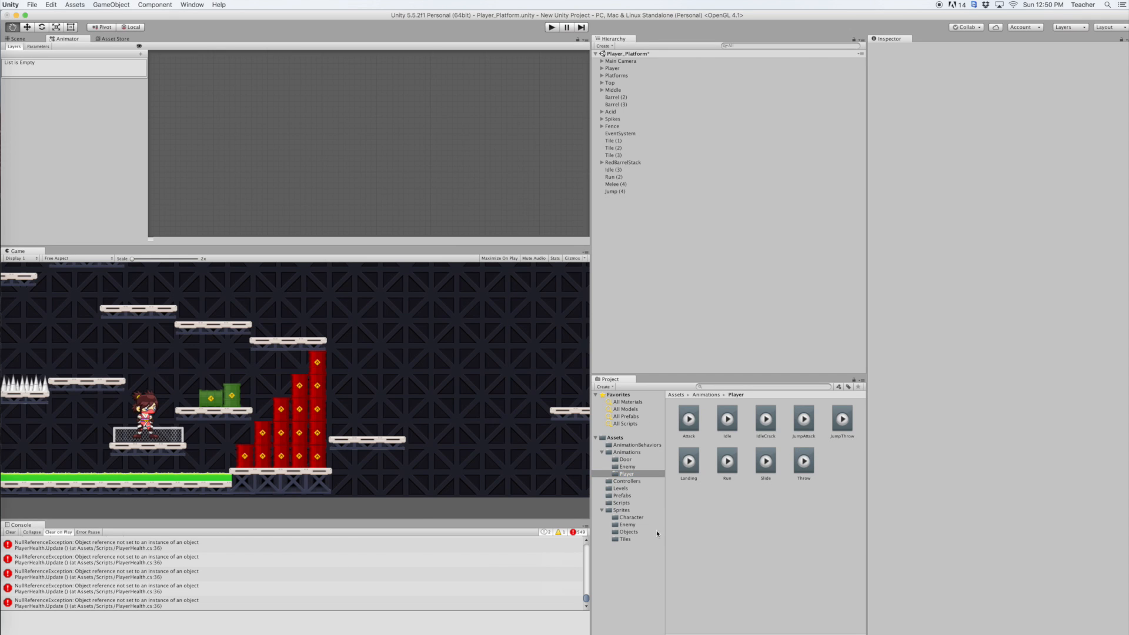
left_click(627, 524)
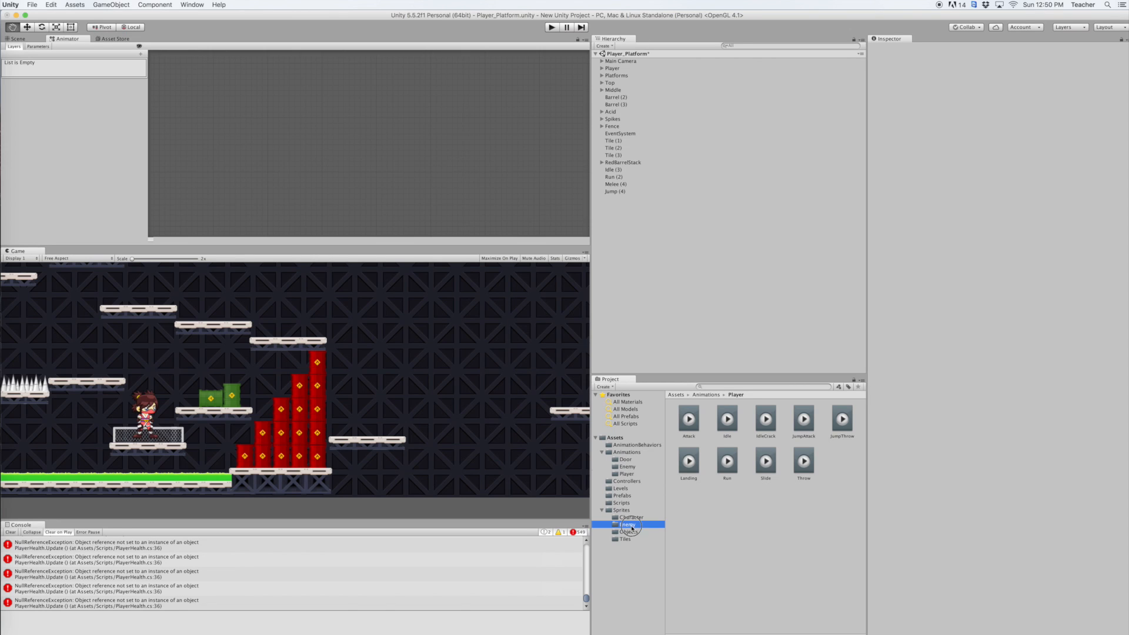
scroll(794, 569, "down", 5)
left_click_drag(727, 608, 627, 469)
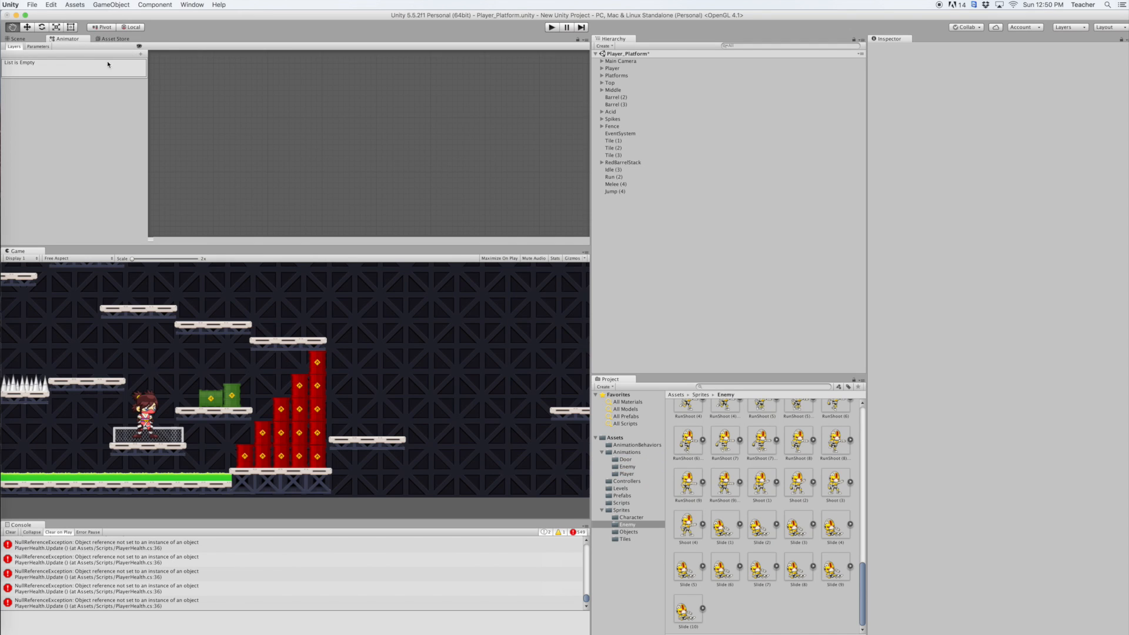
Set the motion of the TakeOff state, in the Air Layer of the Player's animator, to the TakeOff animation from the Player folder
left_click(612, 68)
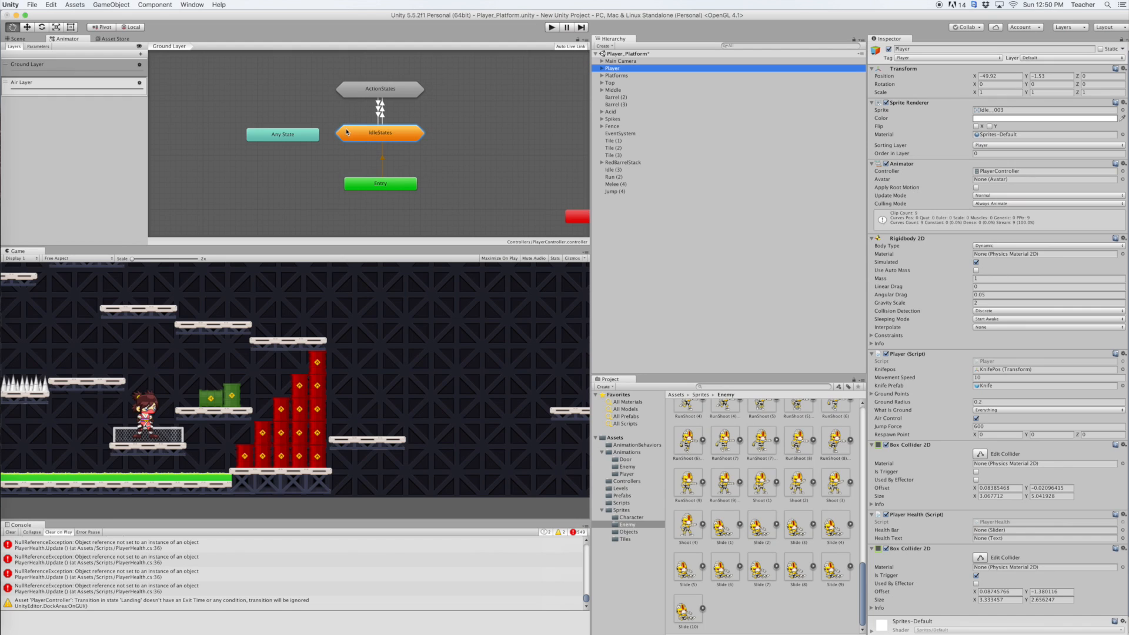
double_click(386, 90)
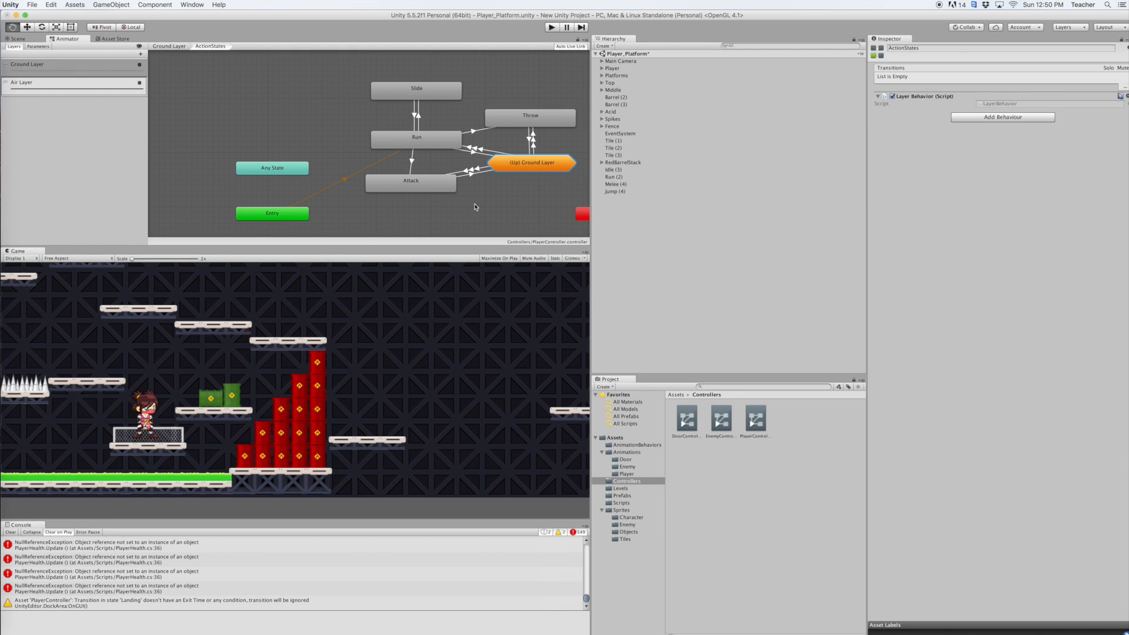
scroll(470, 207, "right", 6)
scroll(470, 207, "left", 1)
scroll(470, 207, "left", 4)
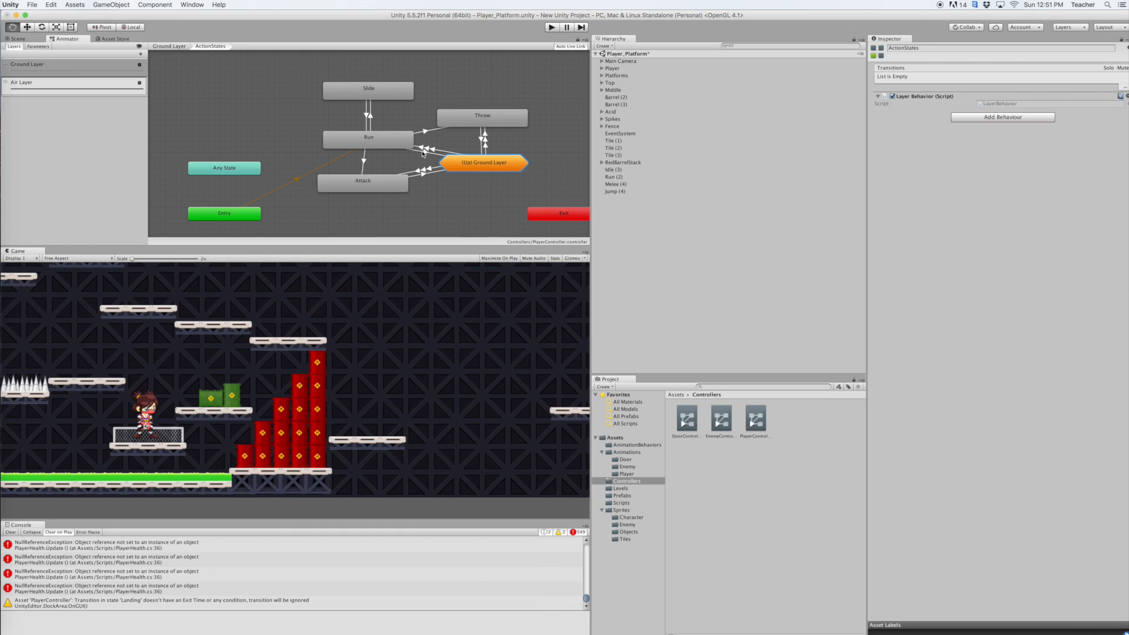
double_click(469, 164)
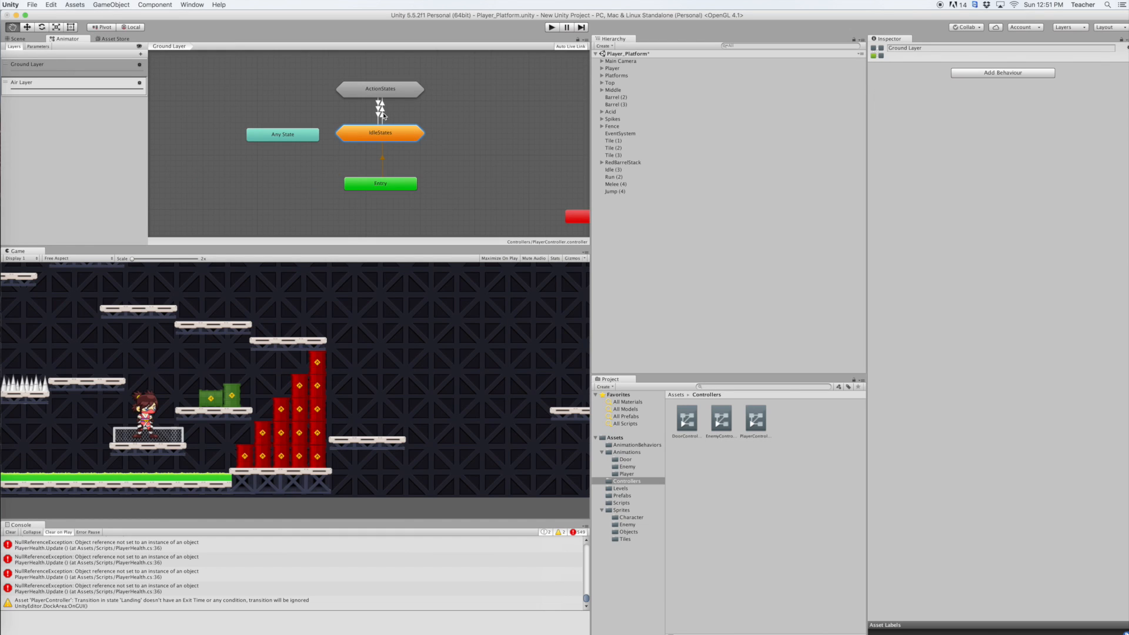
left_click(68, 87)
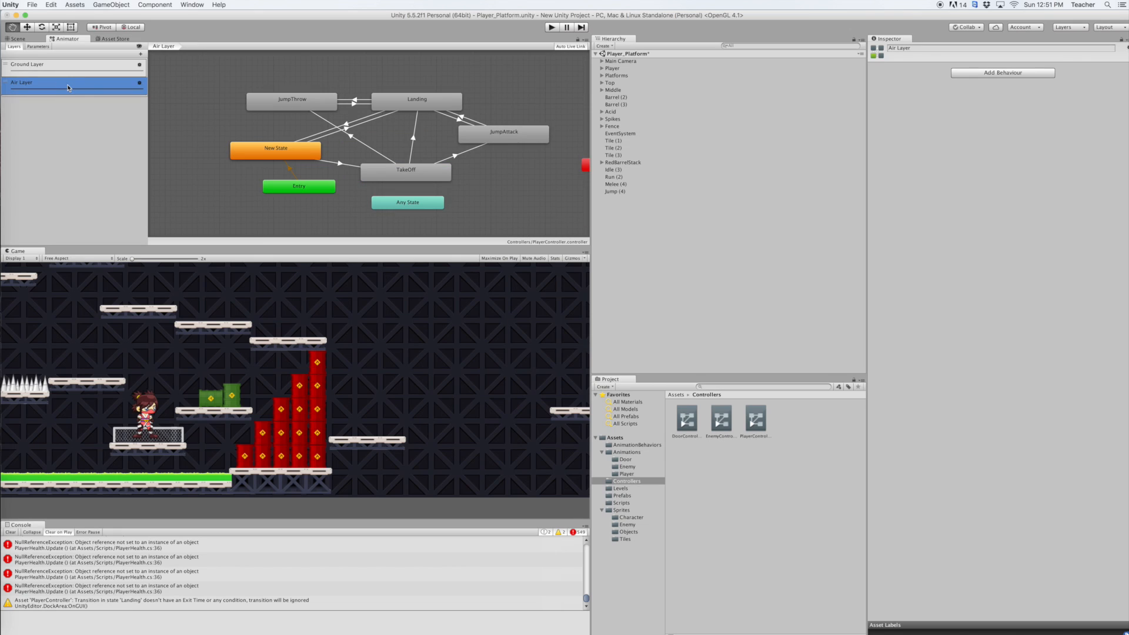
left_click(412, 173)
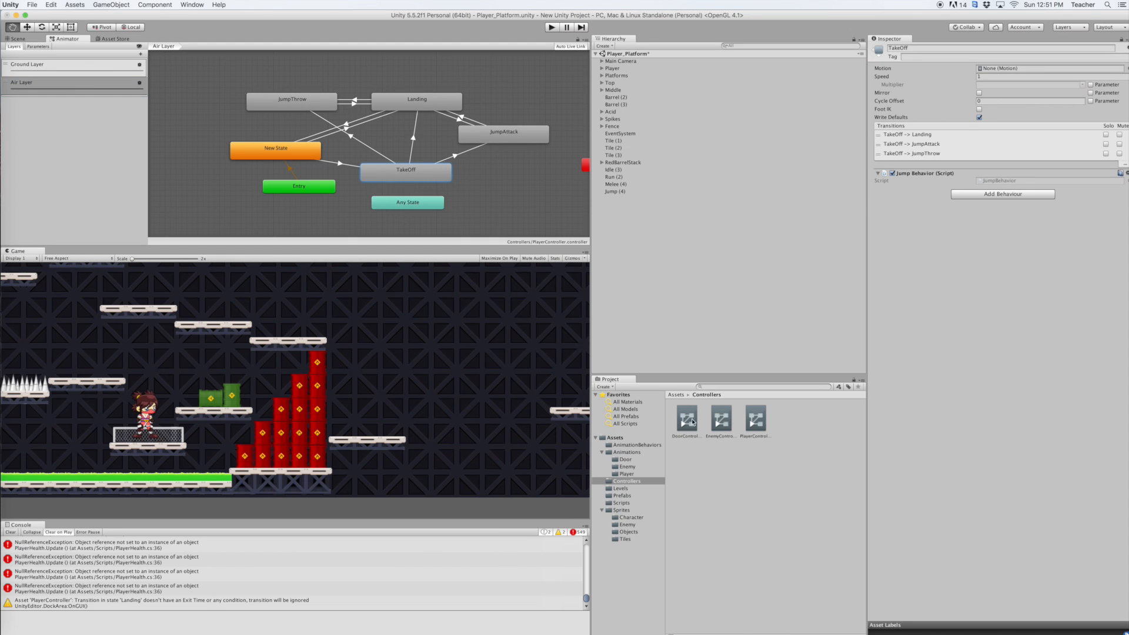
left_click(626, 474)
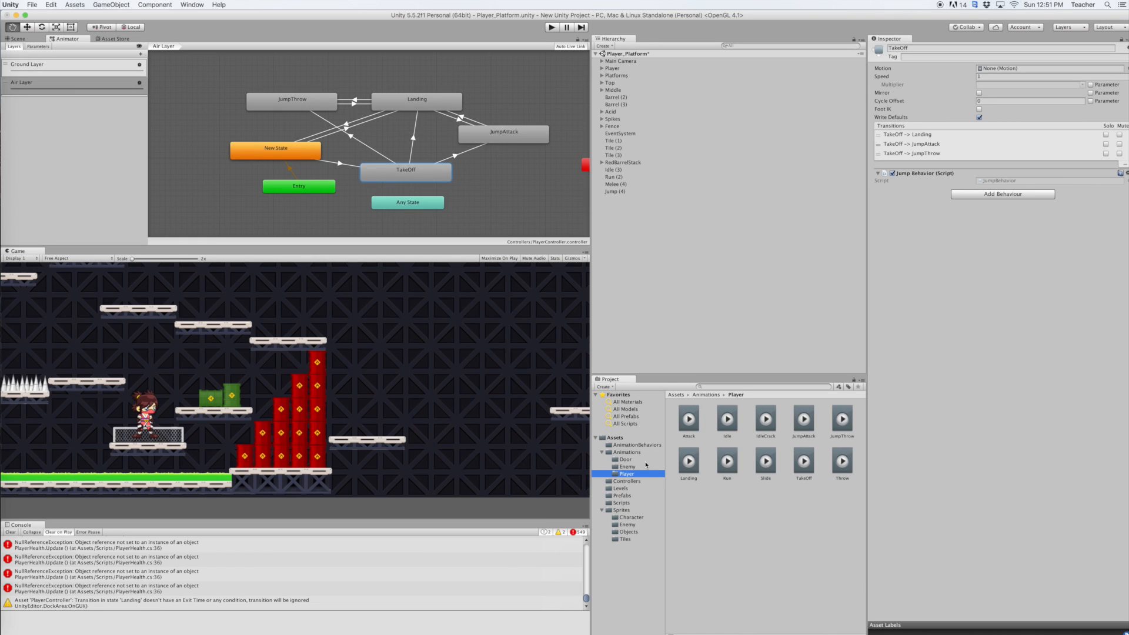
left_click_drag(800, 468, 995, 69)
Delete the old Landing animation from the Player folder under Animations
right_click(690, 465)
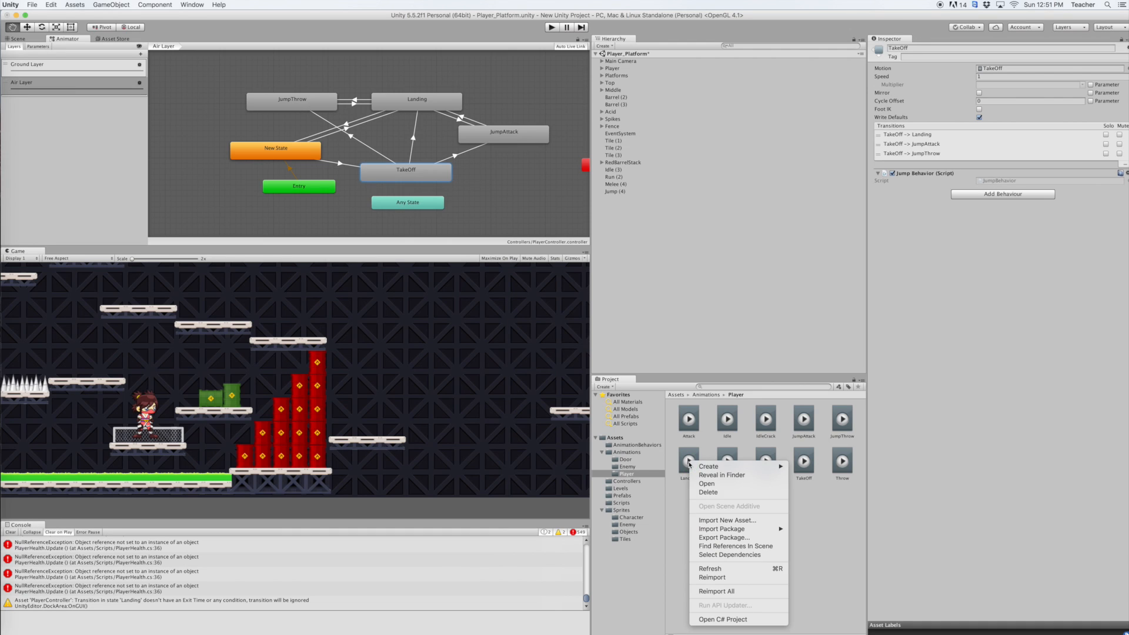
left_click(708, 493)
left_click(635, 211)
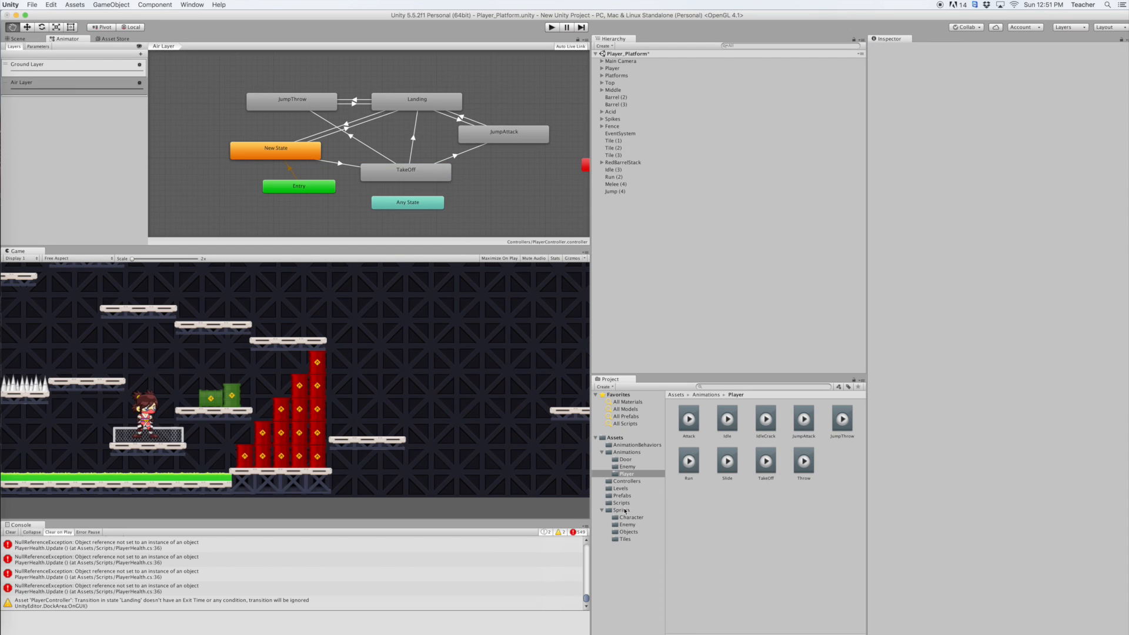
Create an animation named Landing in the scene from the Enemy sprites Jump (6) through Jump (10), saving it in the Enemy sprites folder
left_click(630, 527)
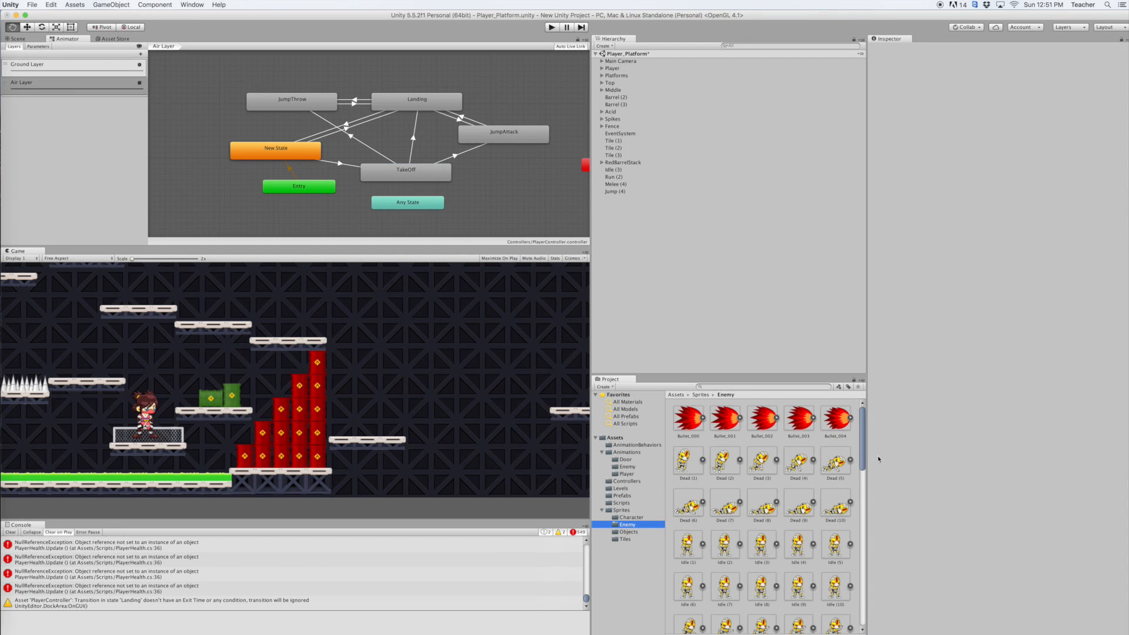
left_click_drag(862, 450, 870, 498)
left_click(690, 475)
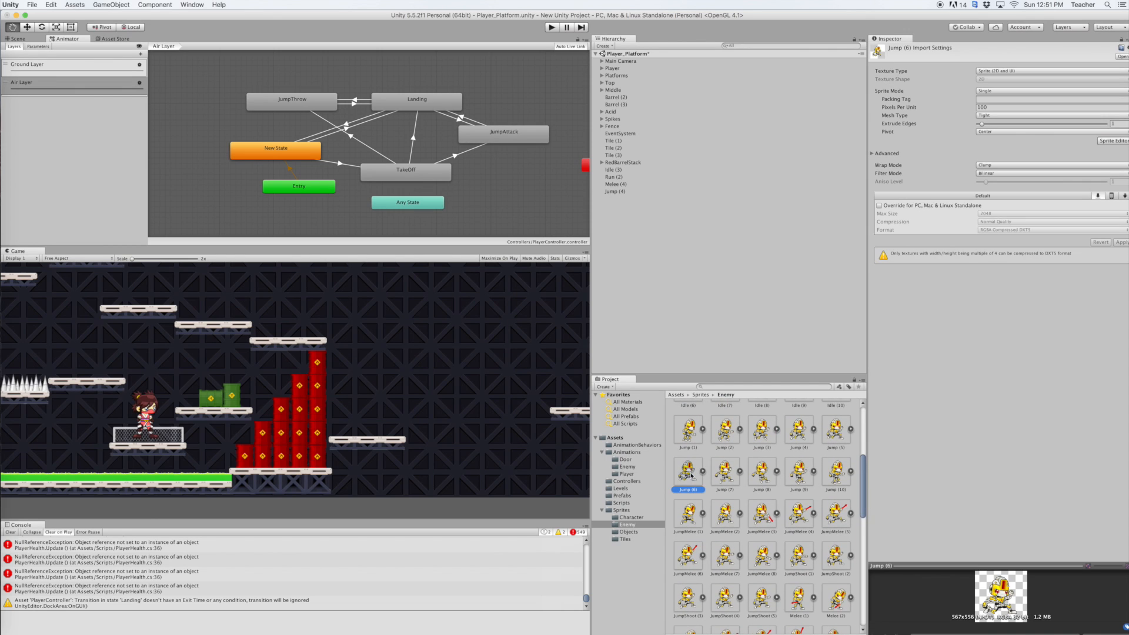
left_click(844, 470, "shift")
left_click_drag(696, 478, 710, 322)
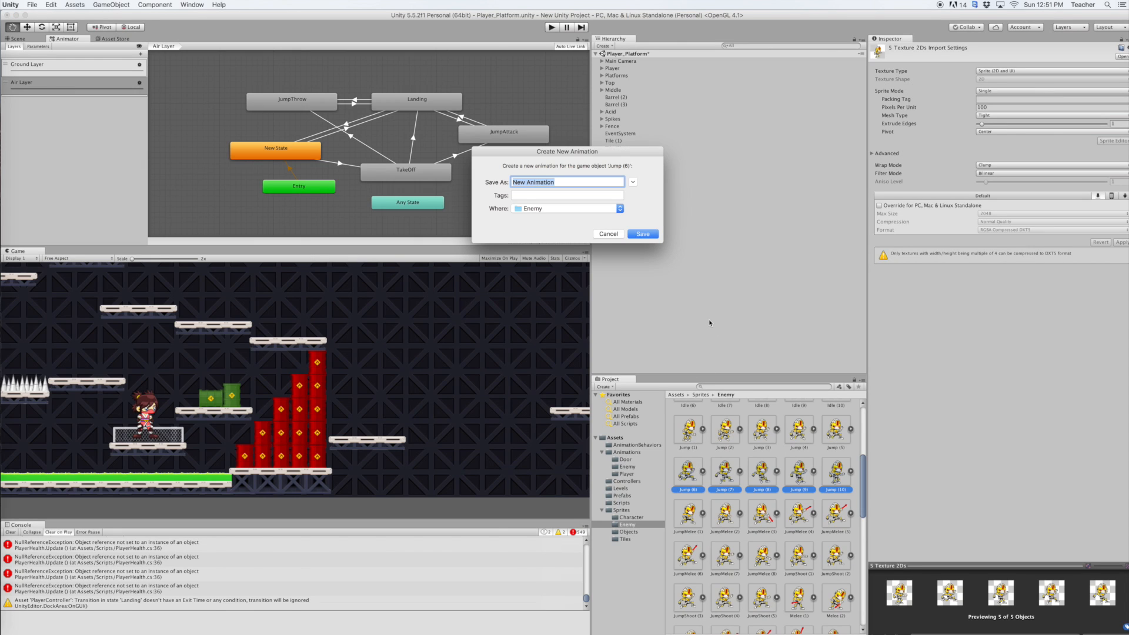
type("Landing")
left_click(643, 234)
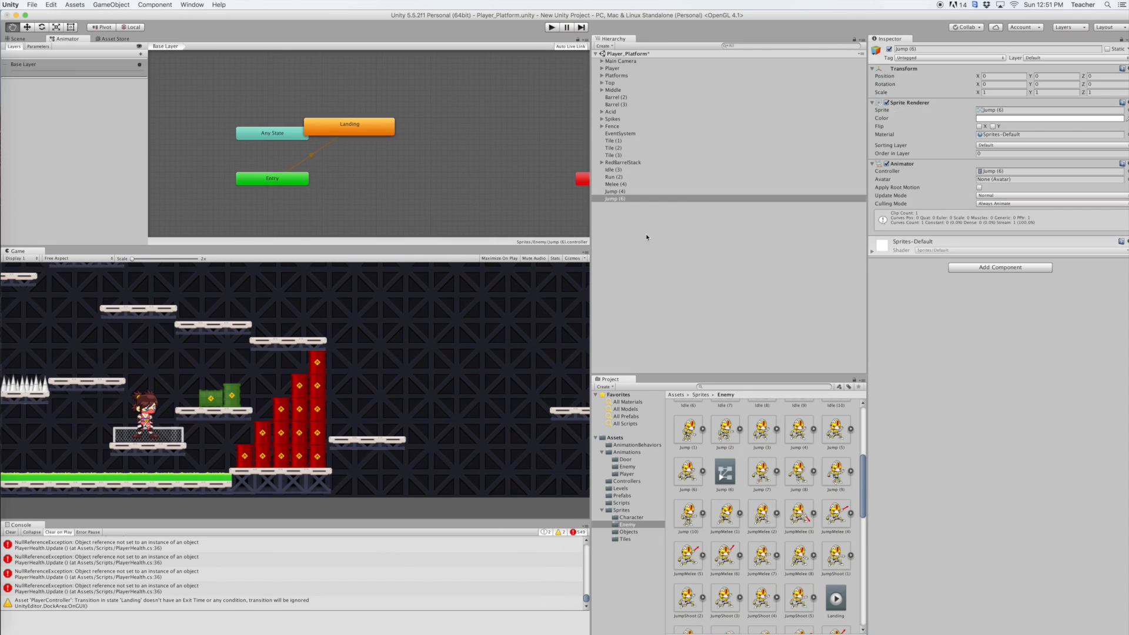
Delete the Jump (6) controller from the Enemy sprites folder
right_click(725, 473)
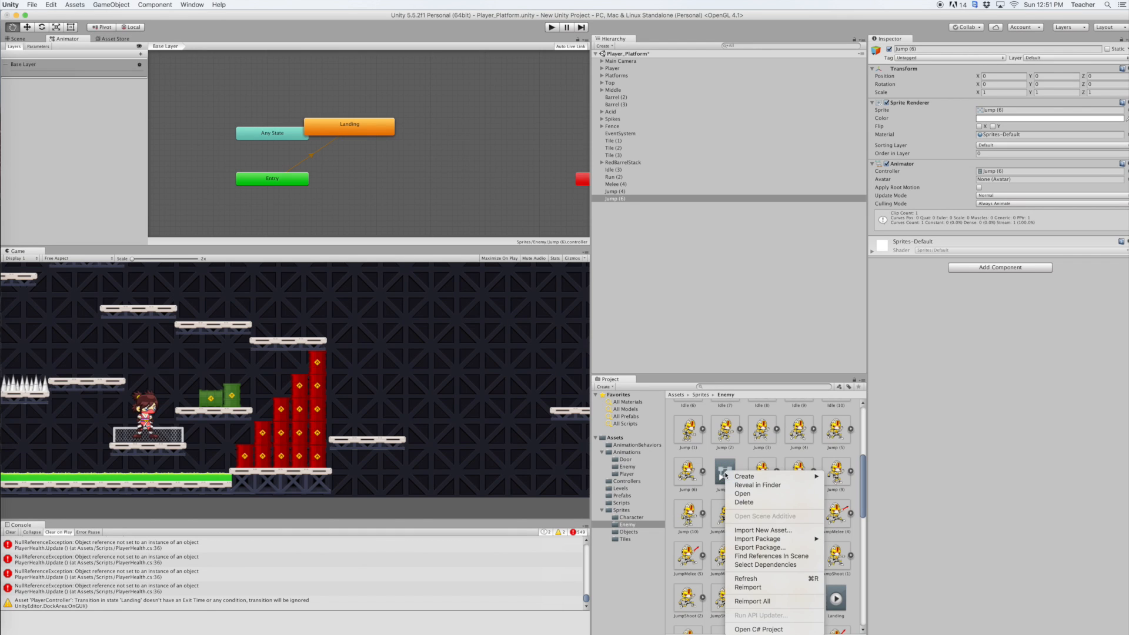
left_click(742, 503)
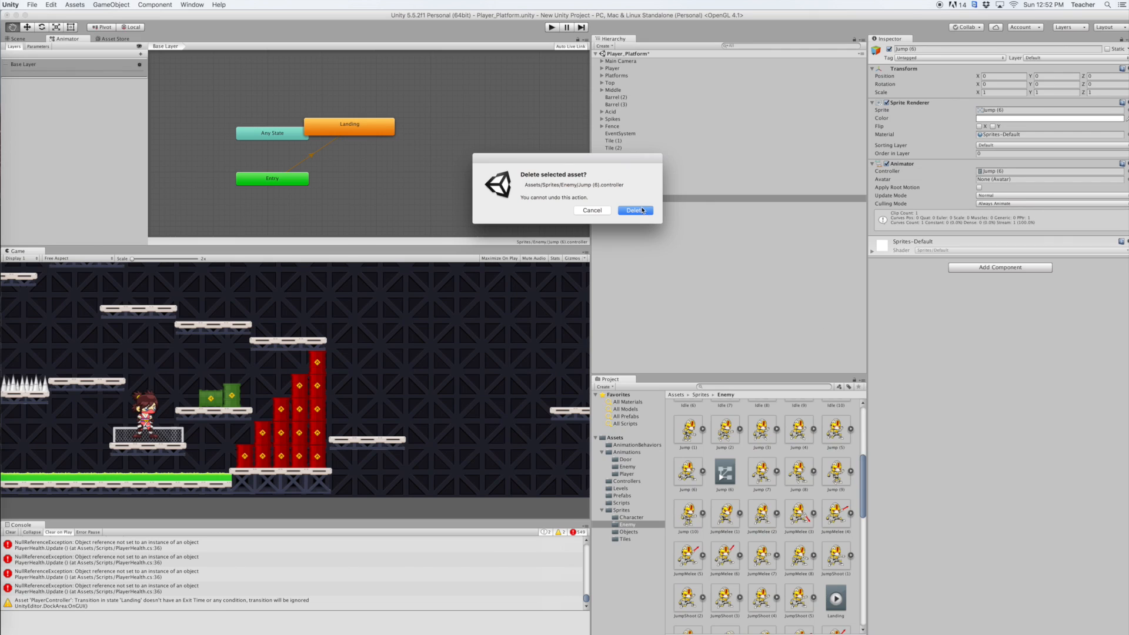
left_click(644, 211)
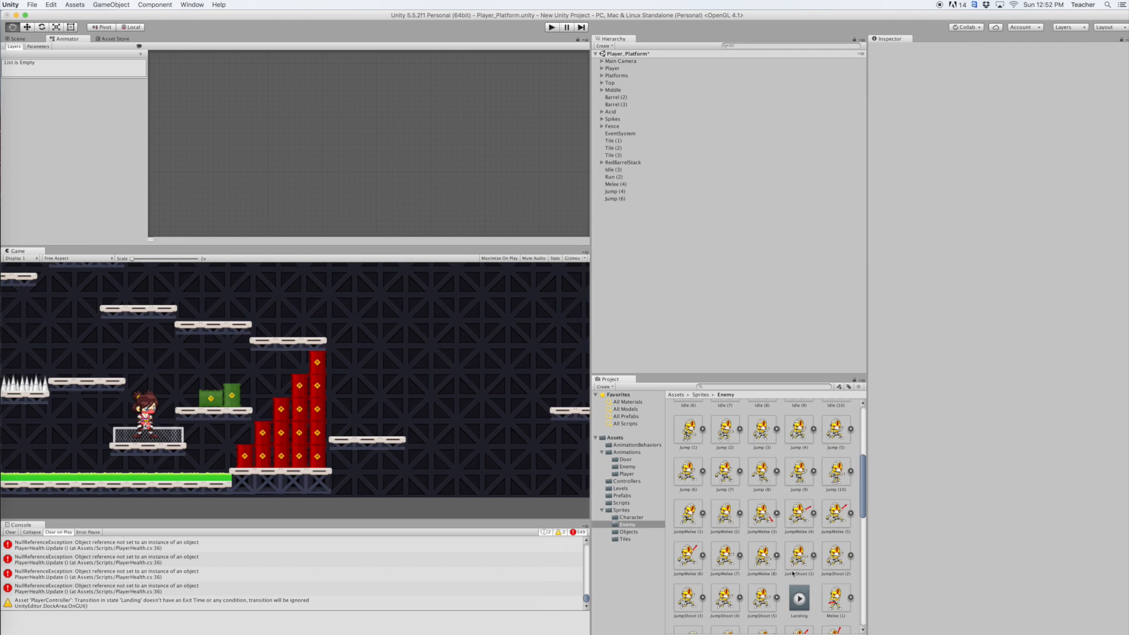
Move the new Landing animation from the Enemy sprites folder to the Player folder under Animations
scroll(857, 471, "down", 3)
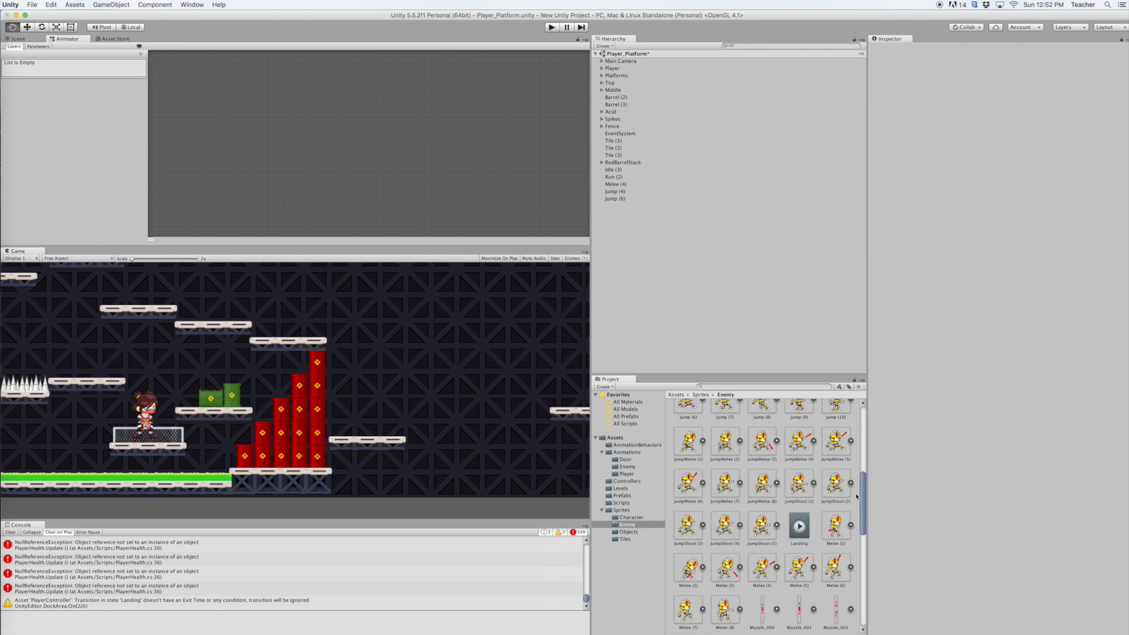
left_click(627, 453)
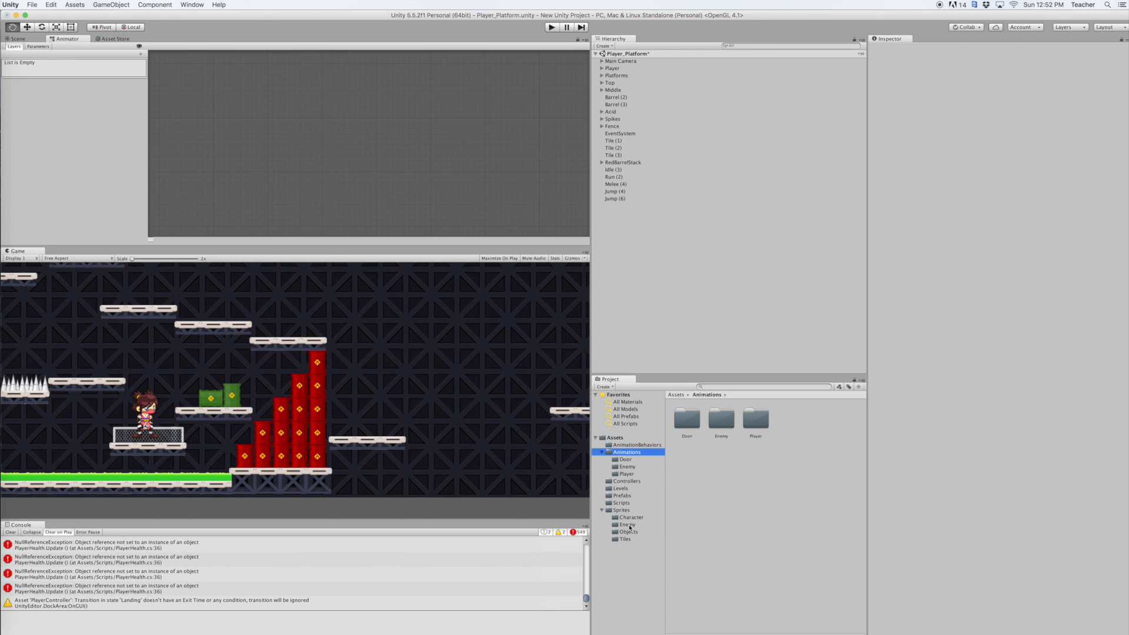
left_click(628, 525)
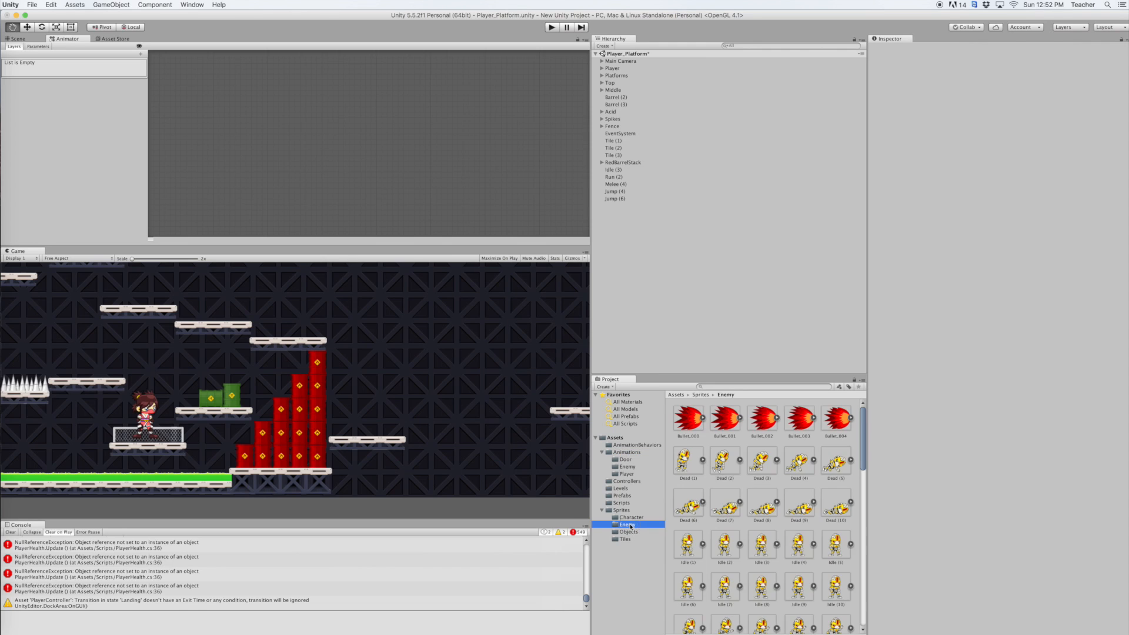
scroll(778, 533, "down", 5)
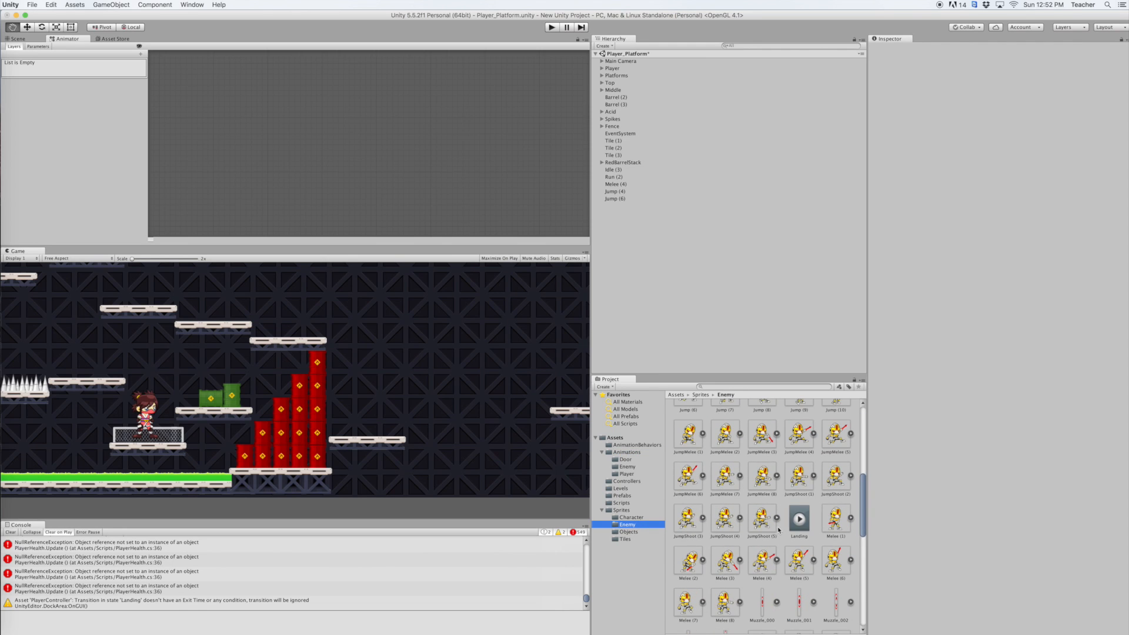
left_click_drag(800, 519, 627, 475)
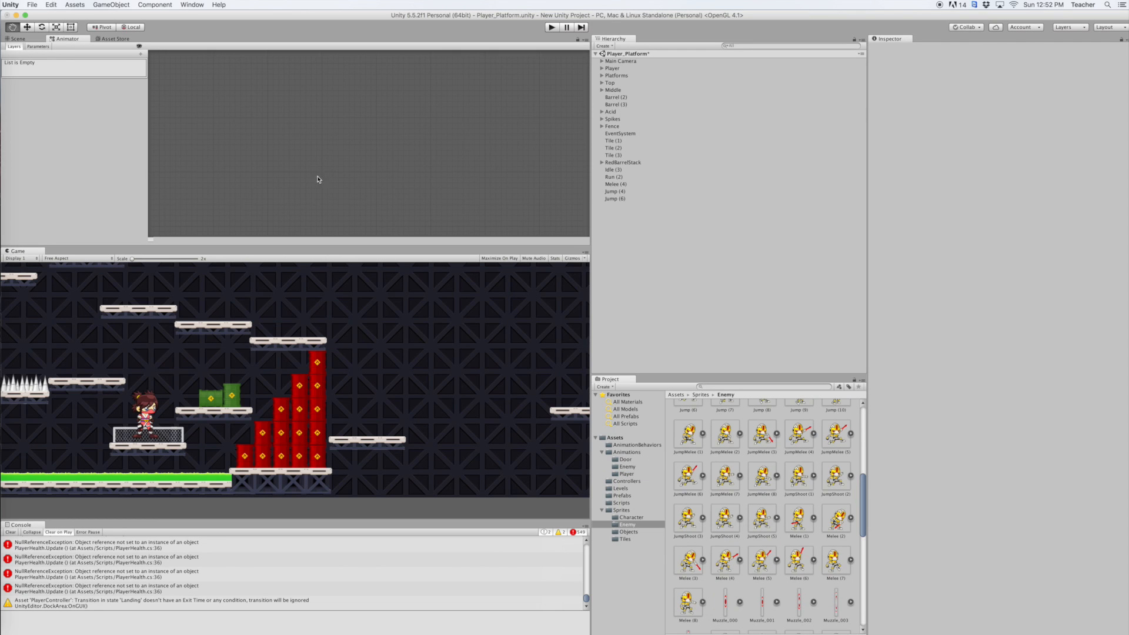
Set the motion of the Landing state, in the Air Layer of the Player's animator, to the Landing animation from the Player folder
left_click(609, 68)
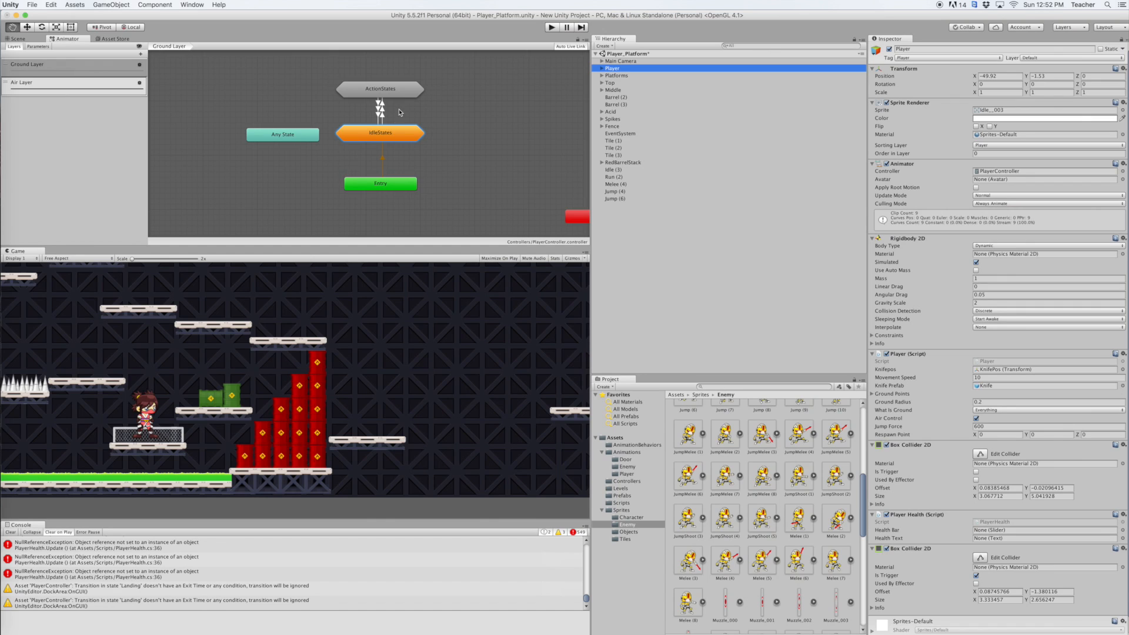
left_click(72, 83)
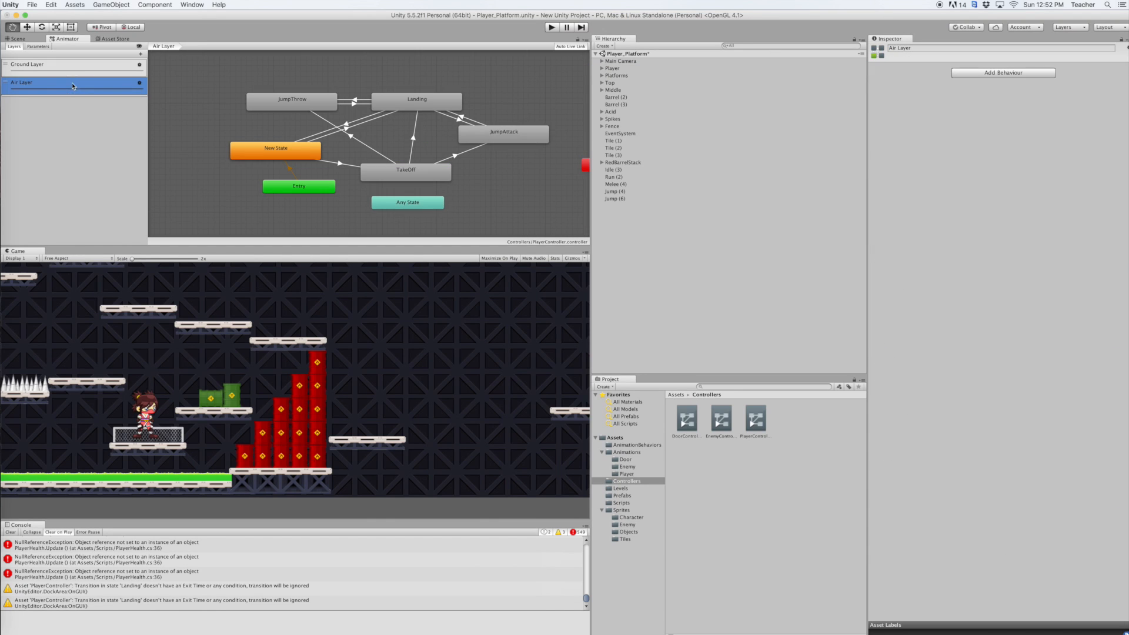
left_click(419, 106)
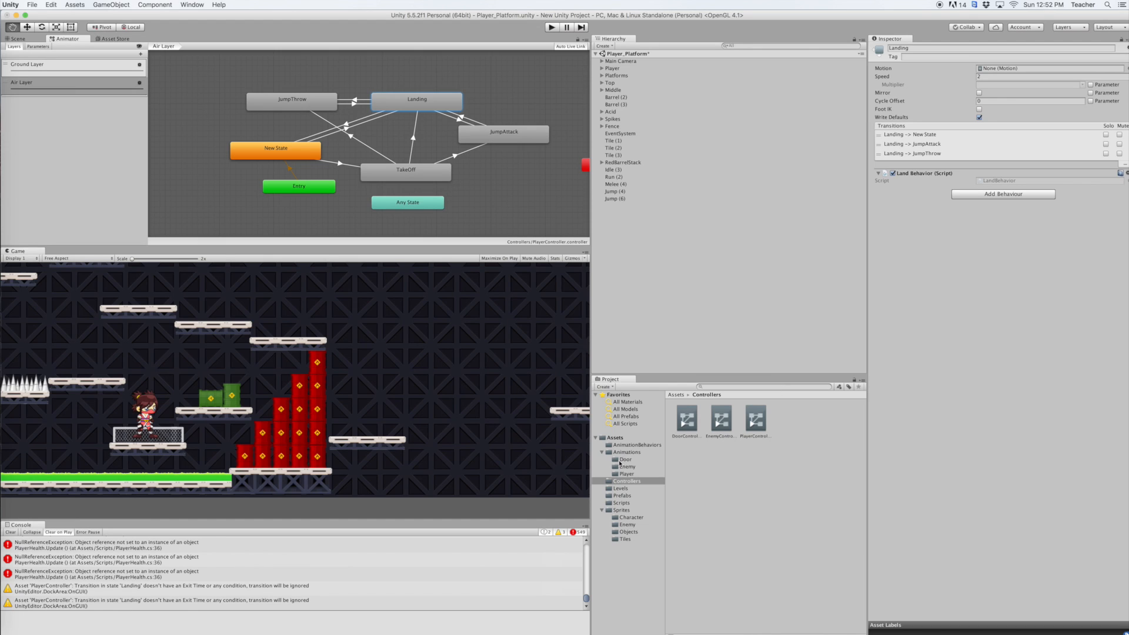
left_click(628, 474)
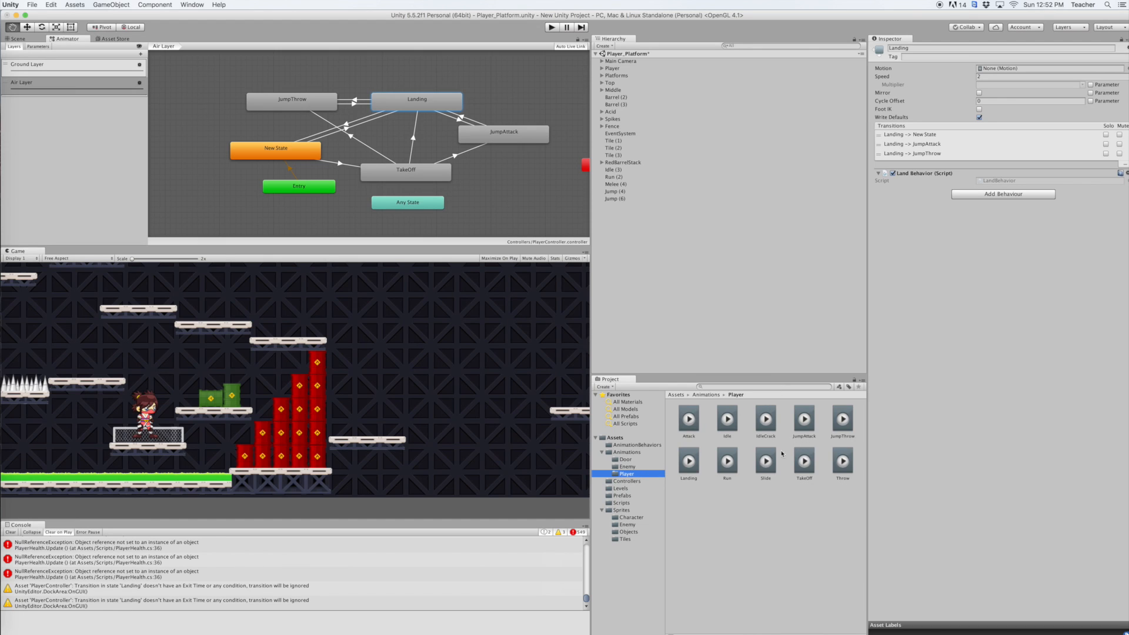
left_click_drag(693, 464, 1004, 70)
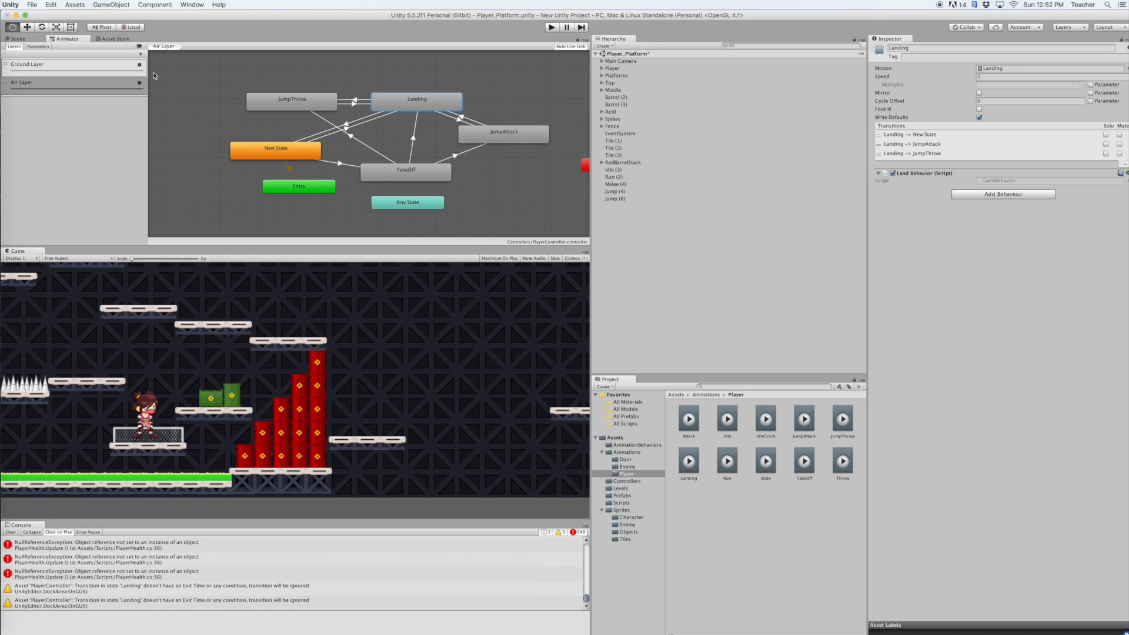
Play-test the scene, moving the player in both directions and jumping to check the new animations
left_click(19, 39)
left_click(556, 28)
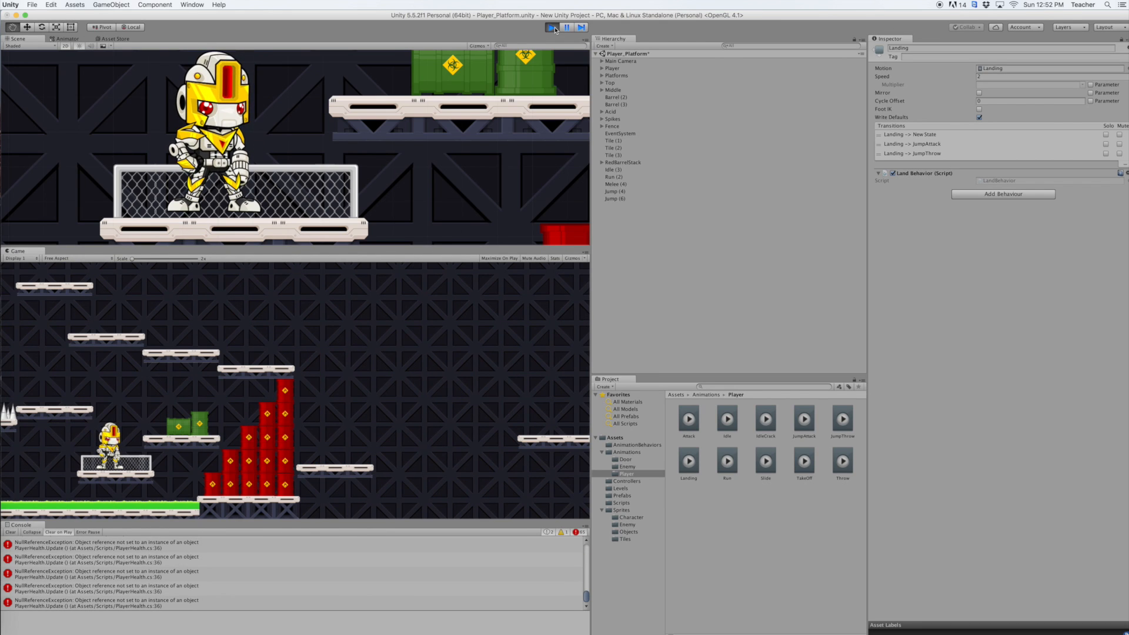
key("Right")
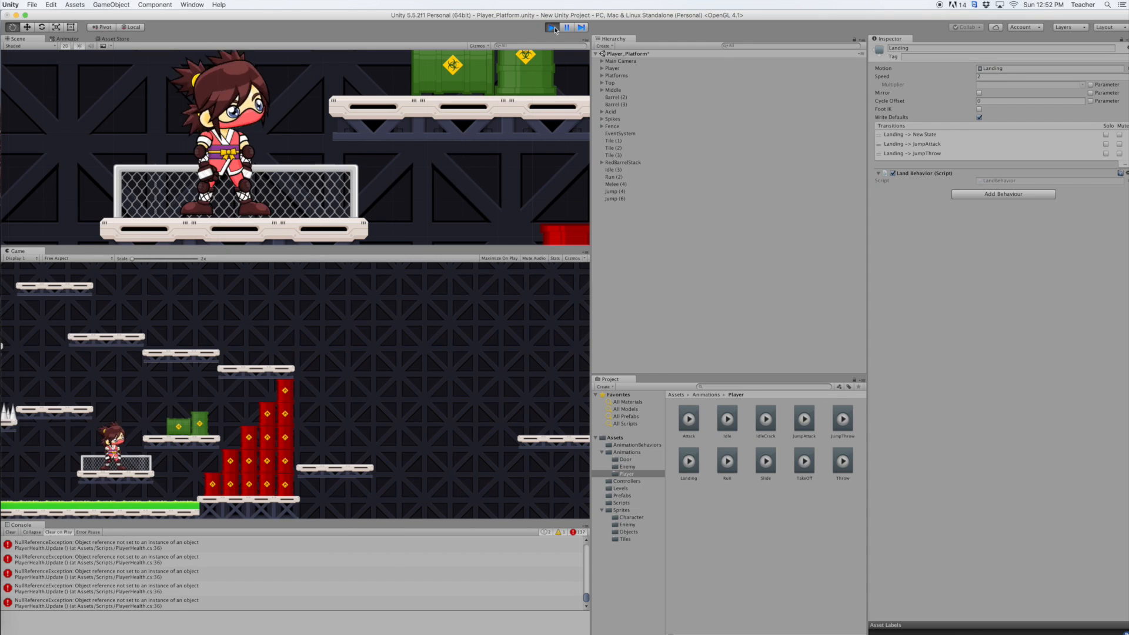
key("Left")
key("shift")
key("space")
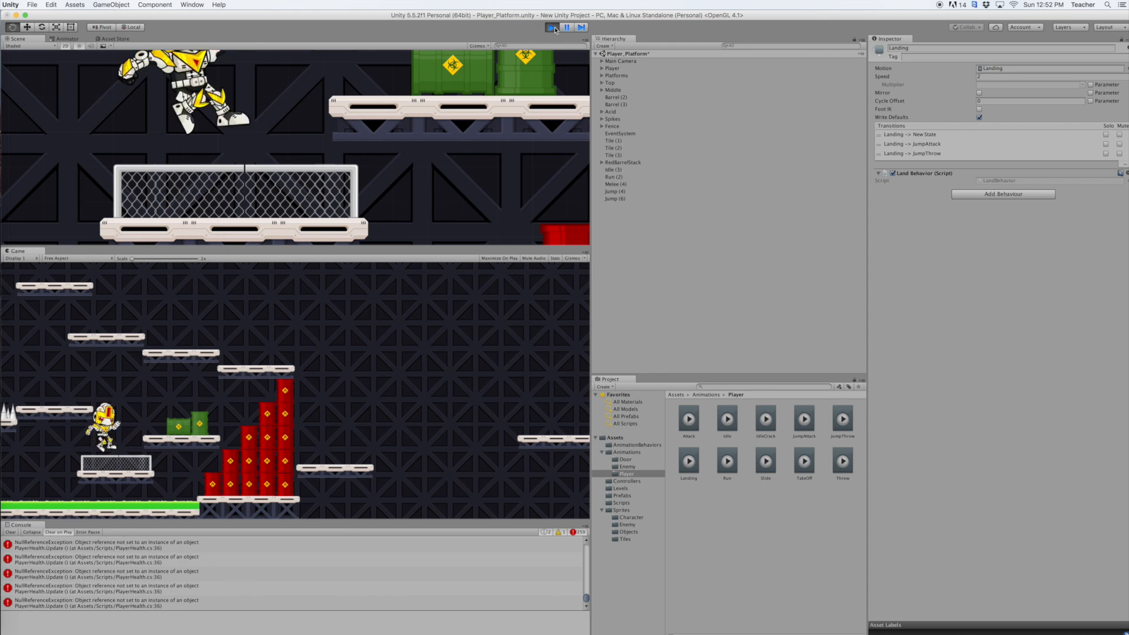
Jump repeatedly in the running game to examine the take-off and landing animations, and stop the play test
key("space")
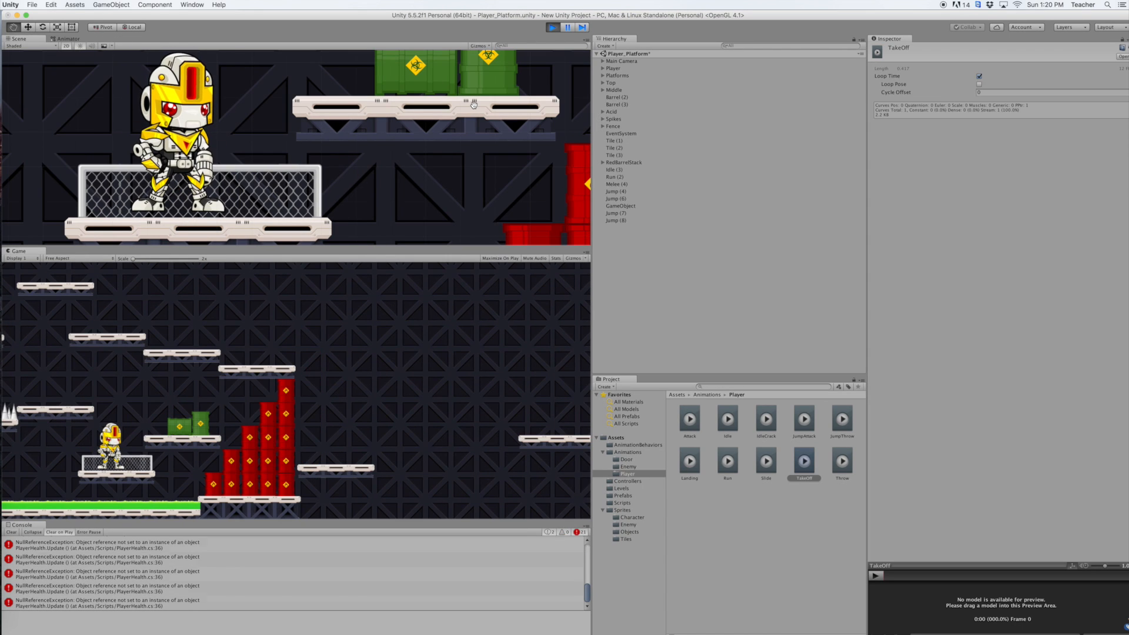
key("space")
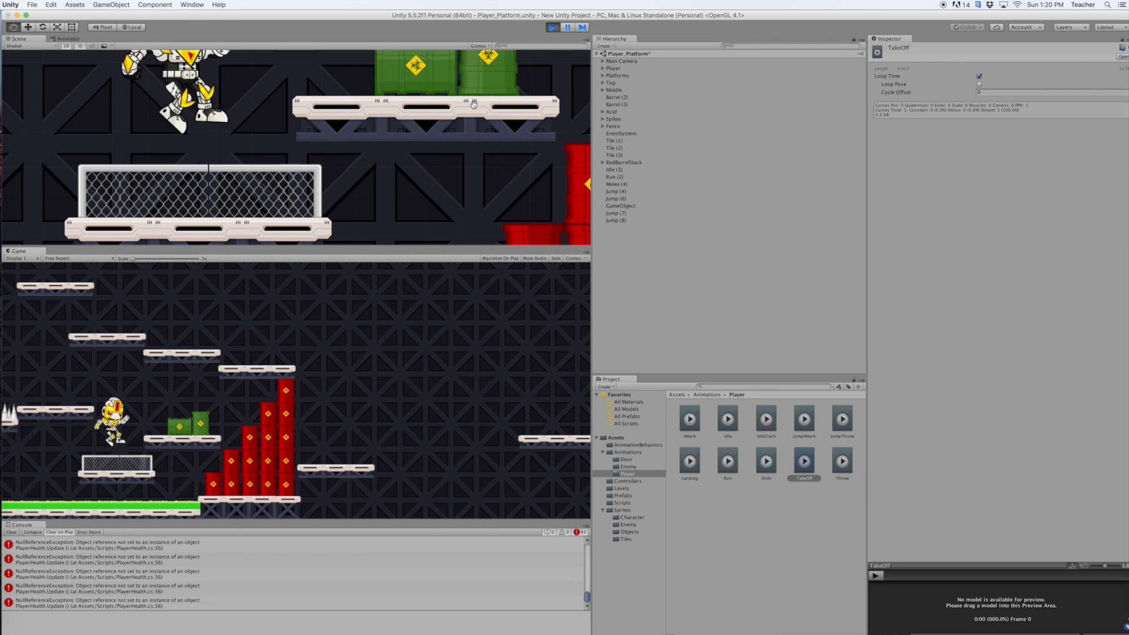
key("space")
key("Right")
key("Left")
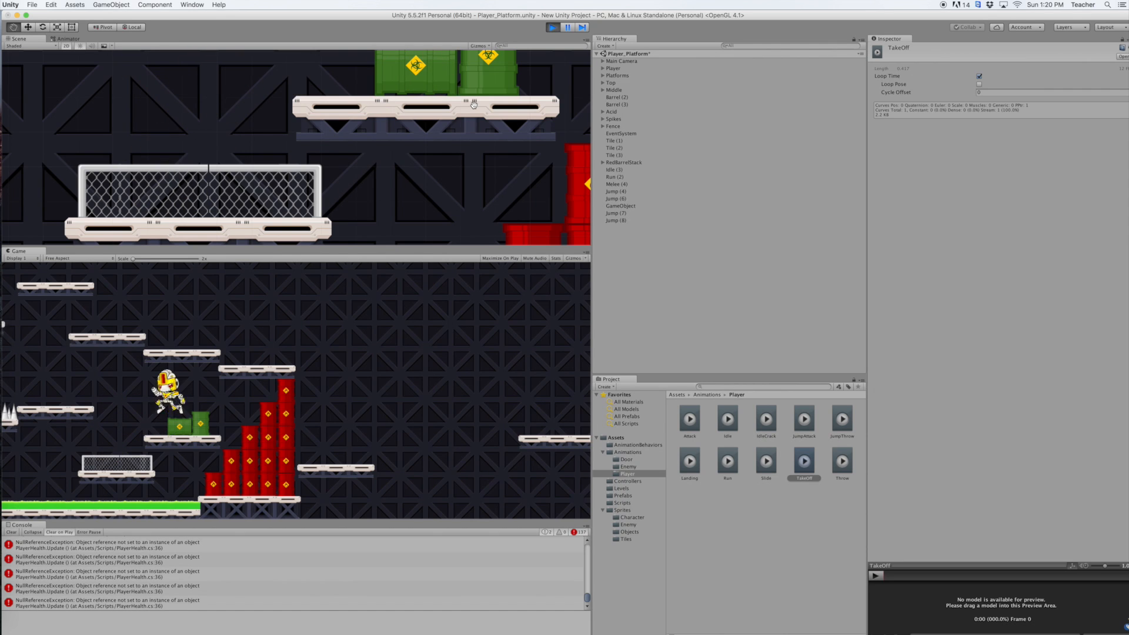
key("Right")
key("space")
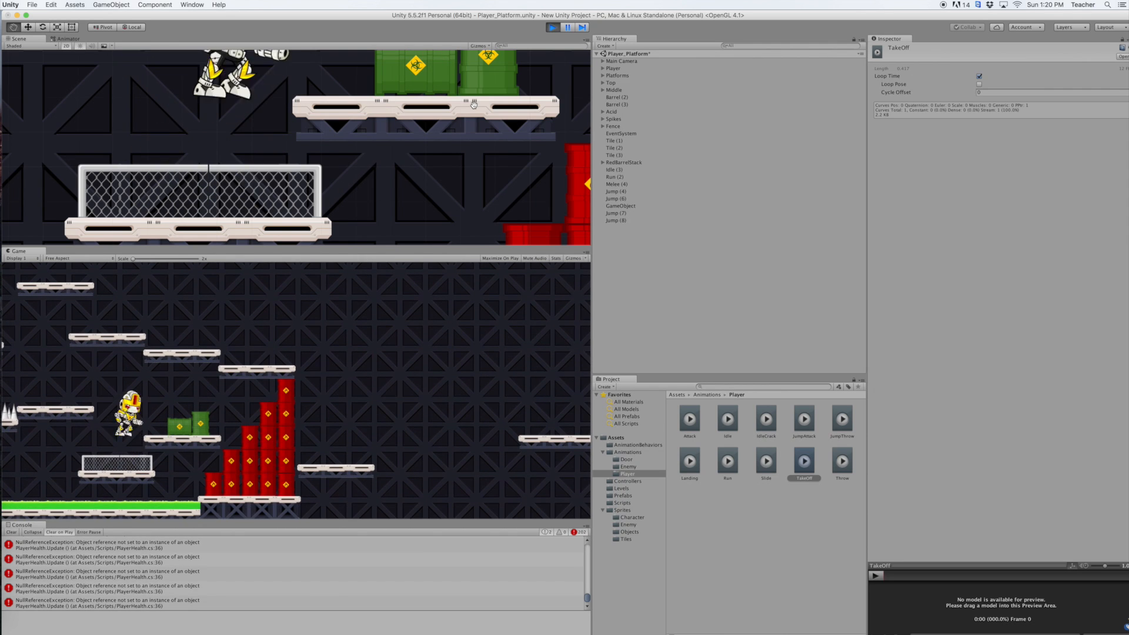
key("space")
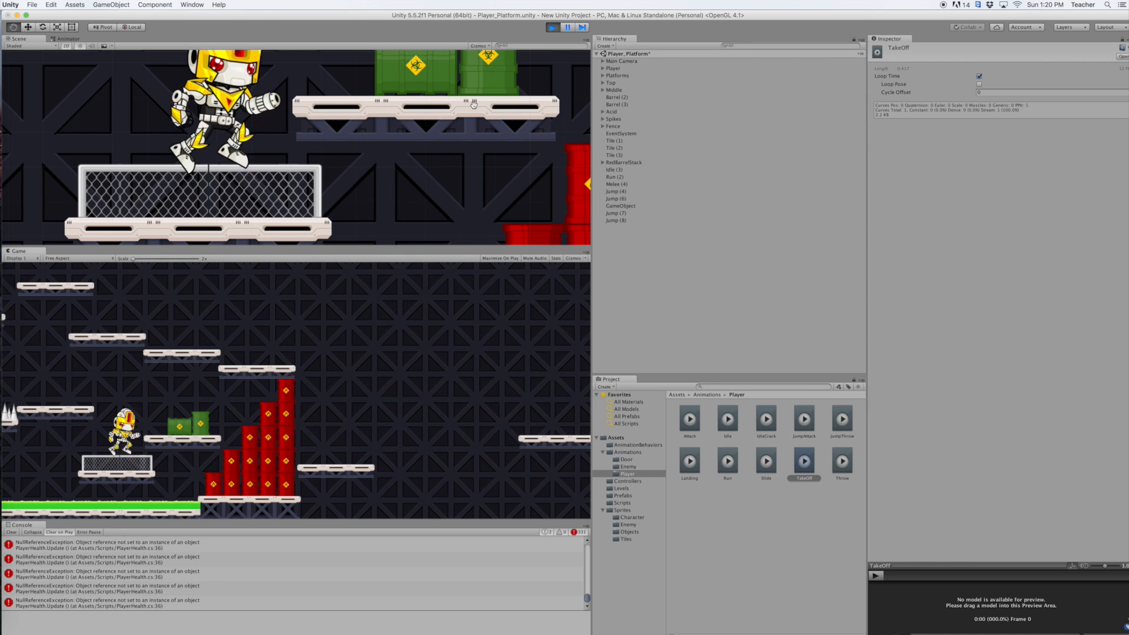
key("space")
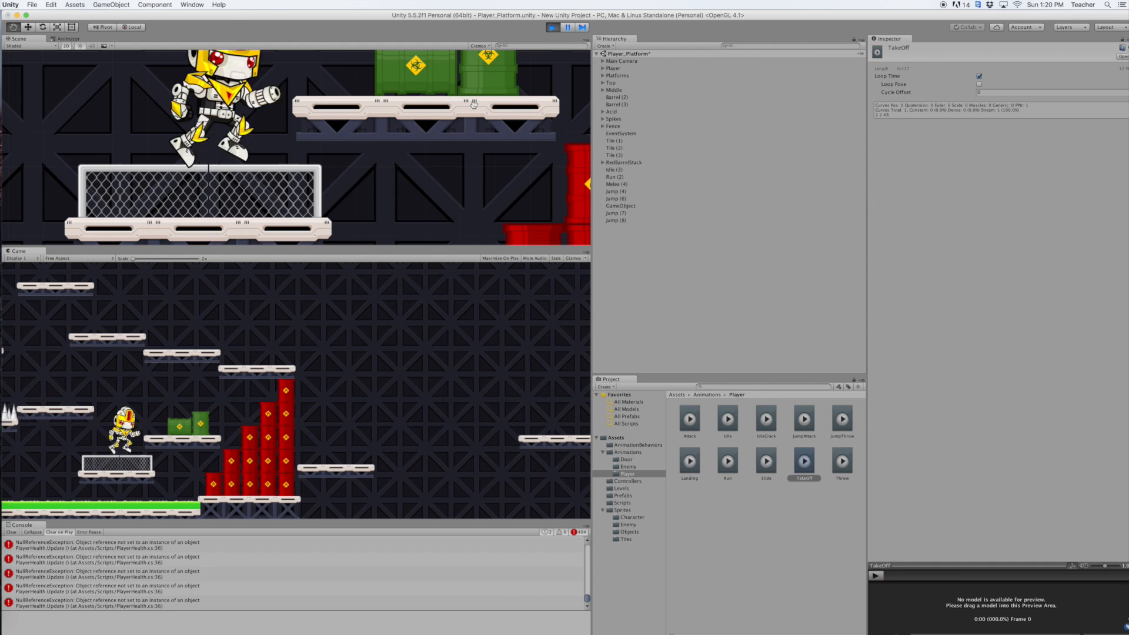
key("space")
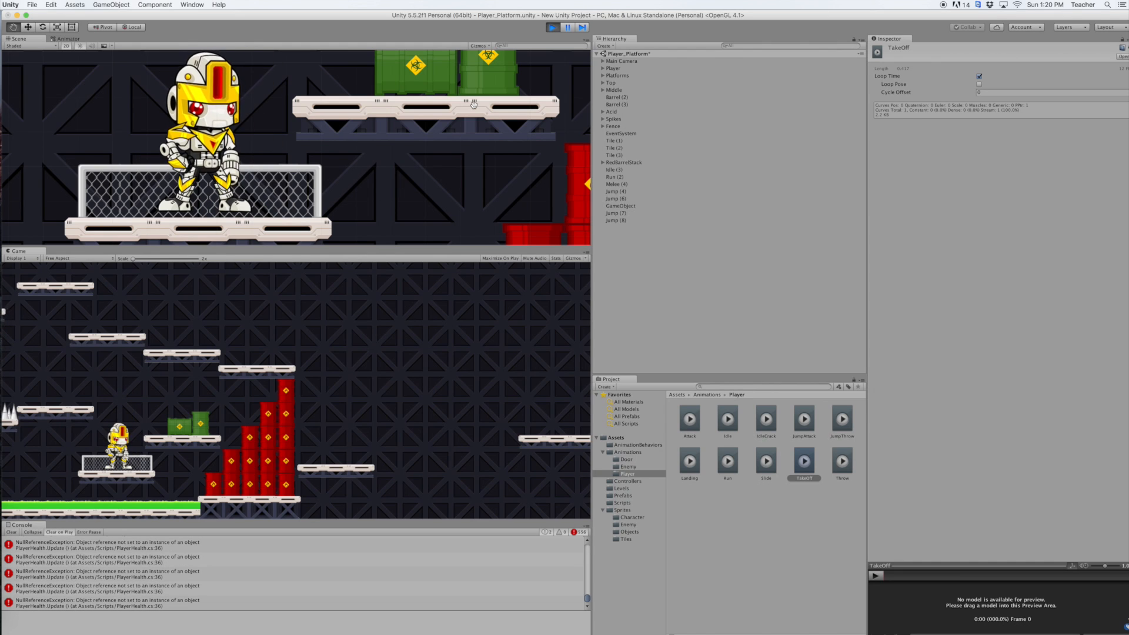
key("space")
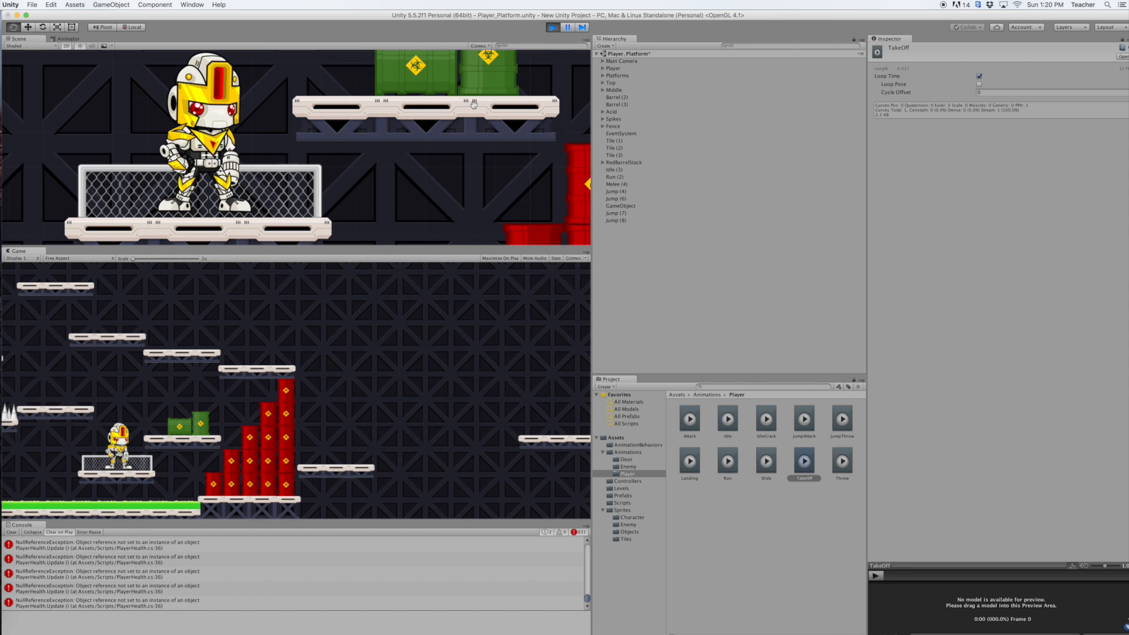
key("space")
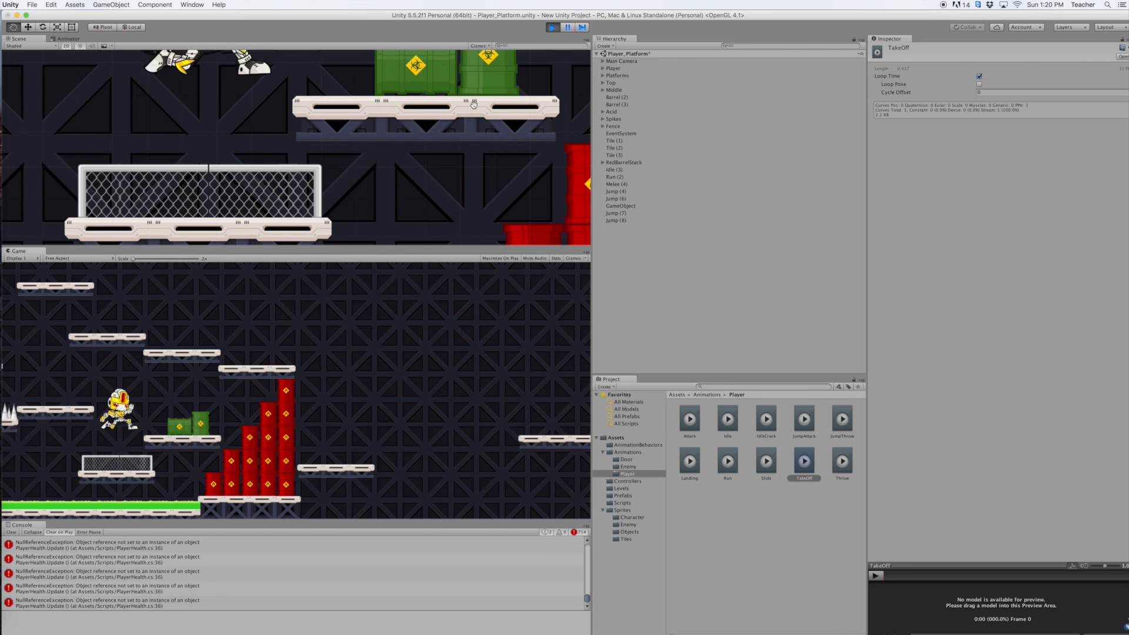
key("space")
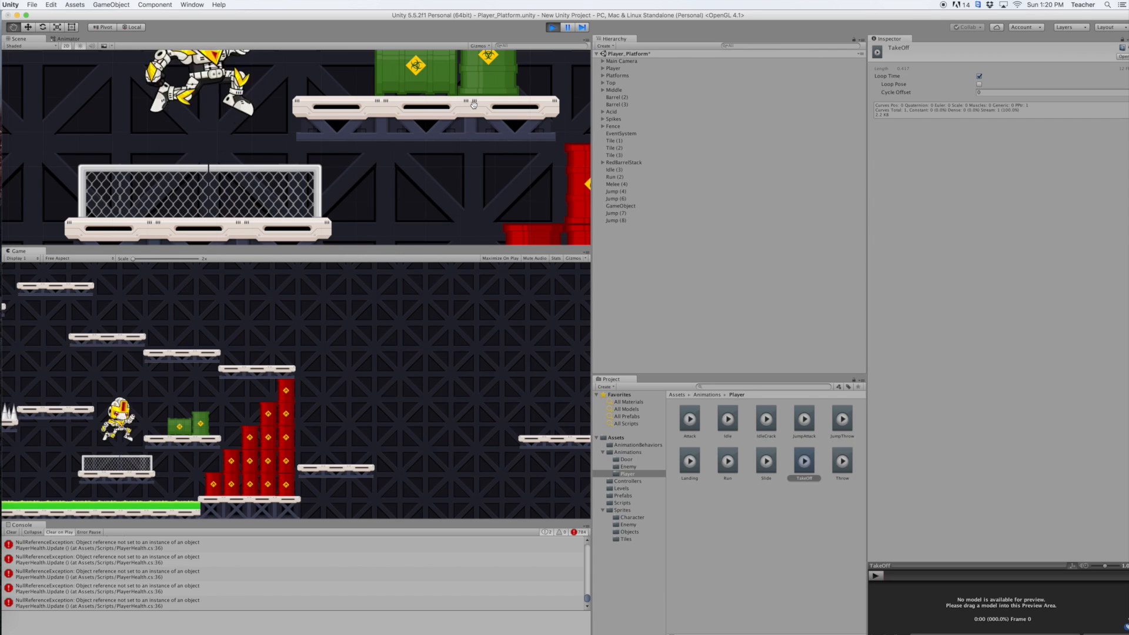
key("space")
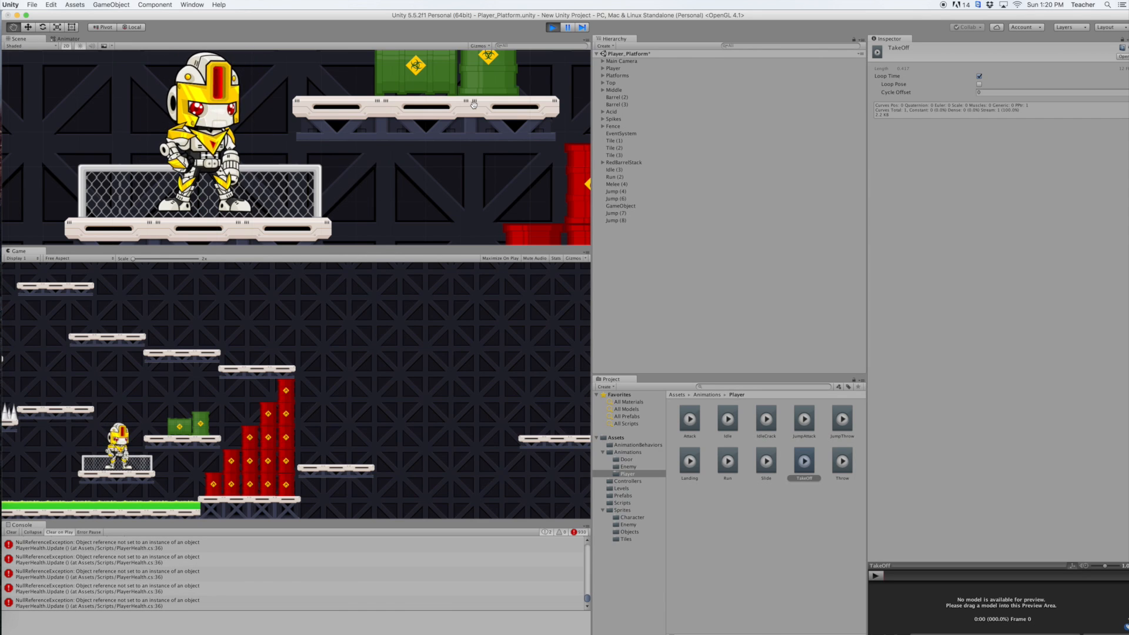
key("space")
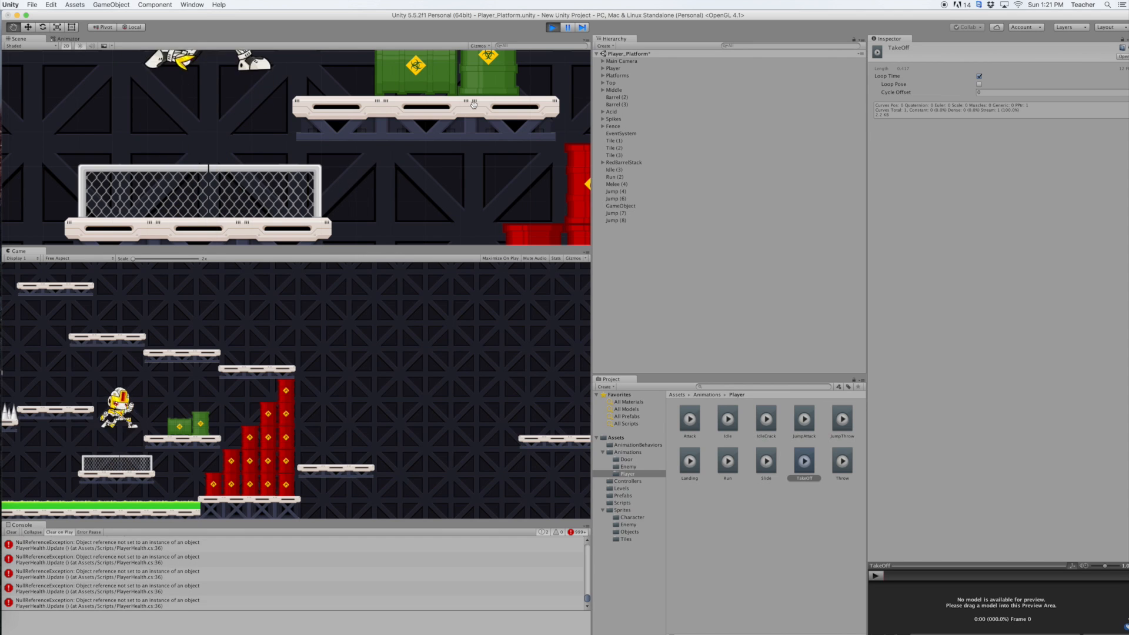
key("space")
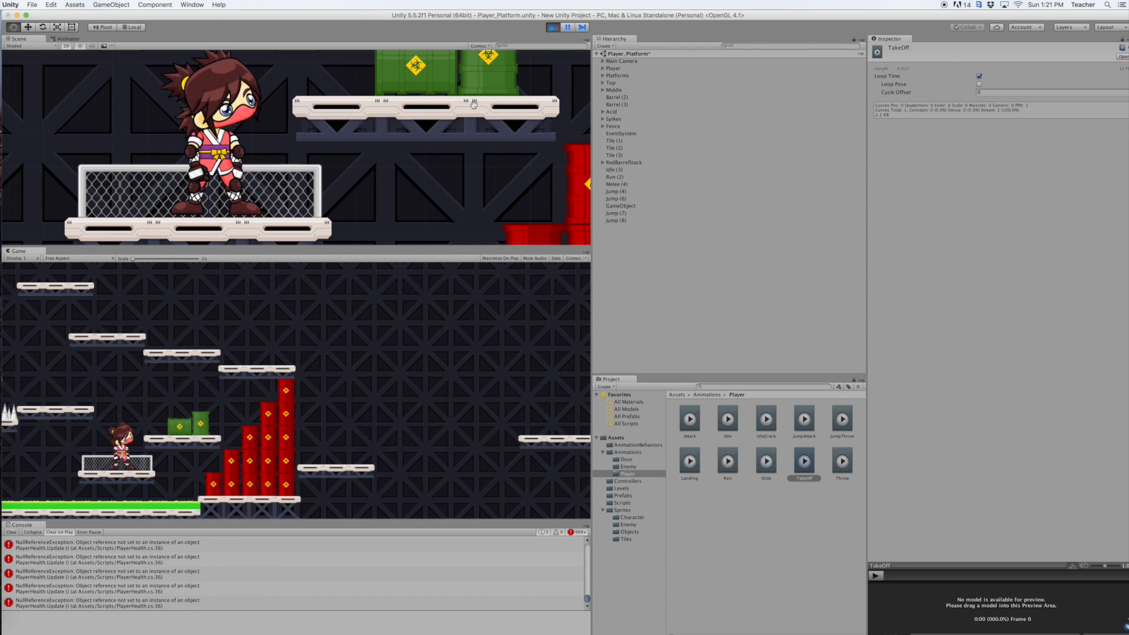
left_click(552, 27)
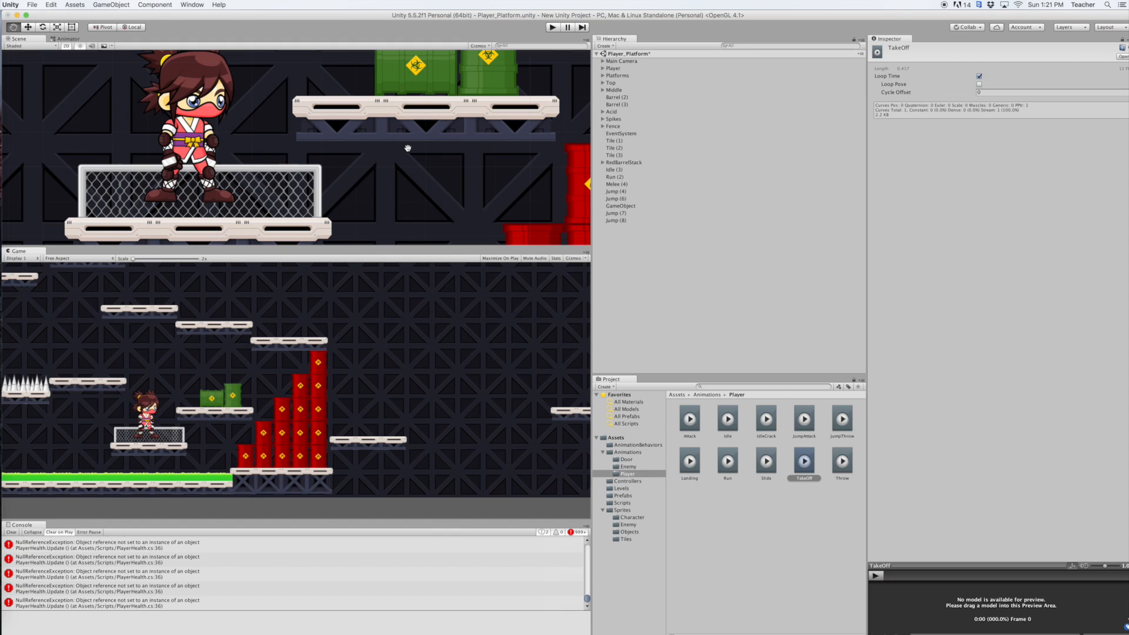
Turn off Loop Time for the animation used by the TakeOff state in the Air Layer
left_click(67, 38)
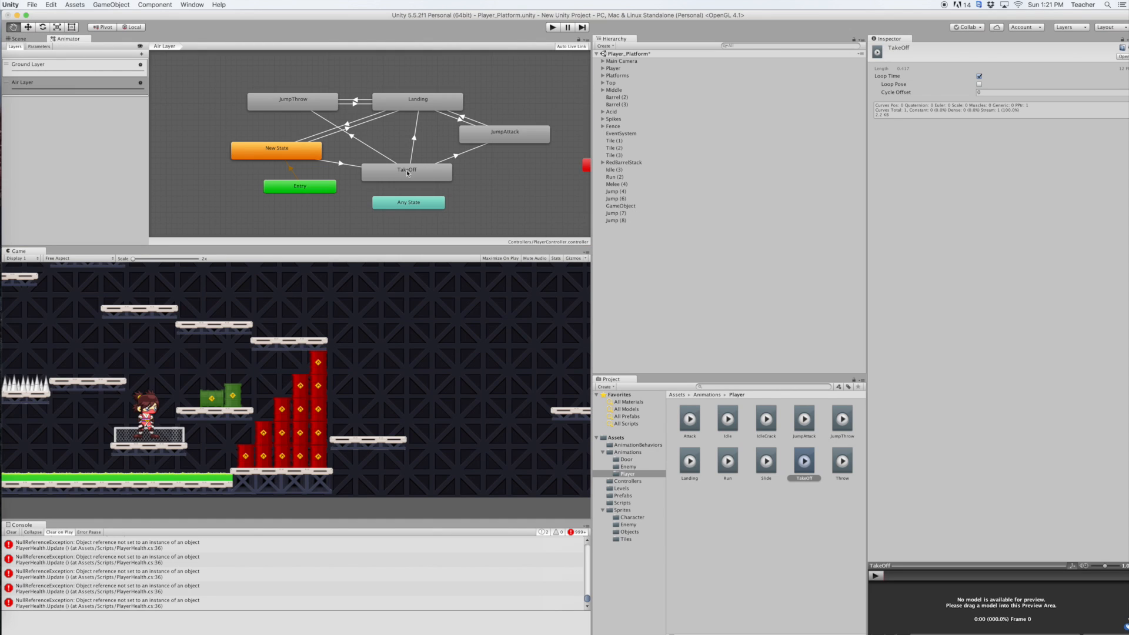
left_click(408, 174)
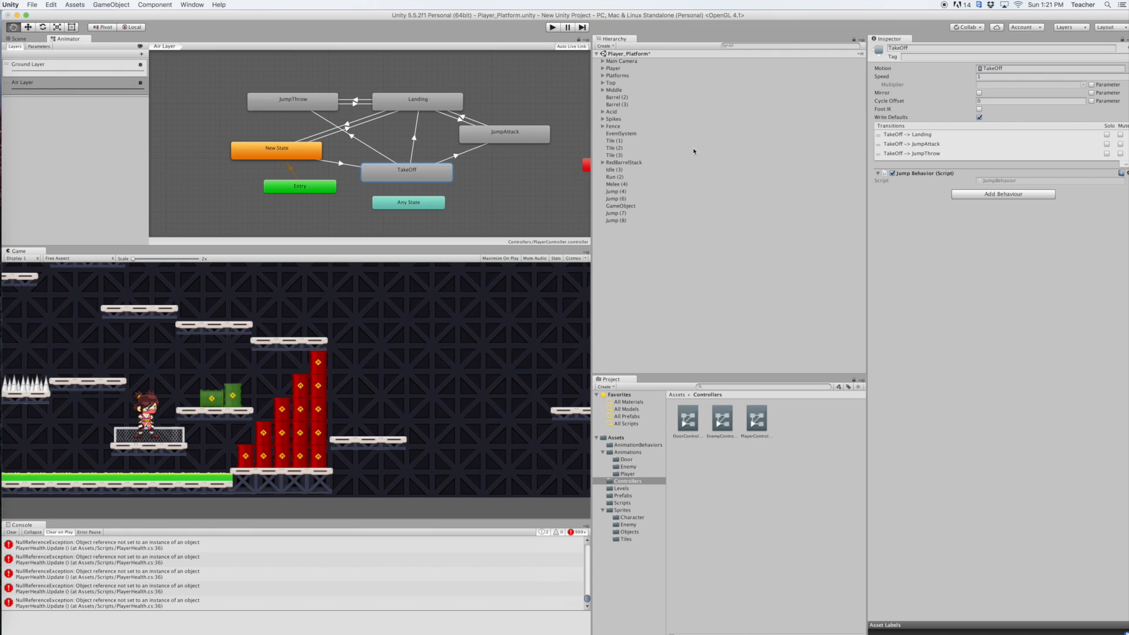
double_click(411, 172)
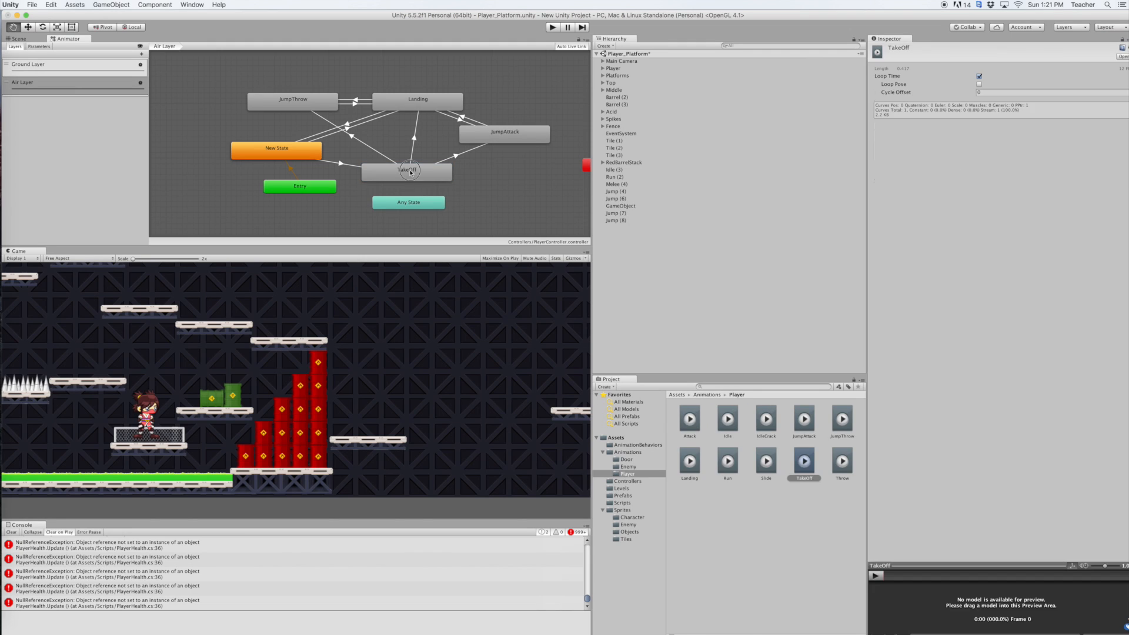
left_click(979, 77)
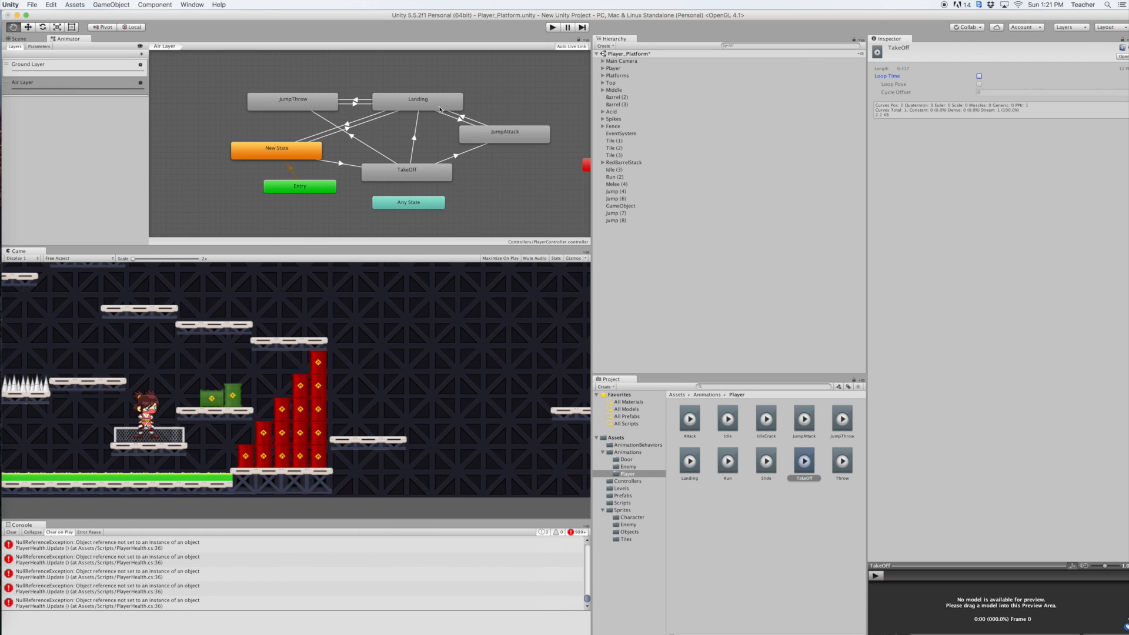
Turn off Loop Time for the animation used by the Landing state
left_click(414, 107)
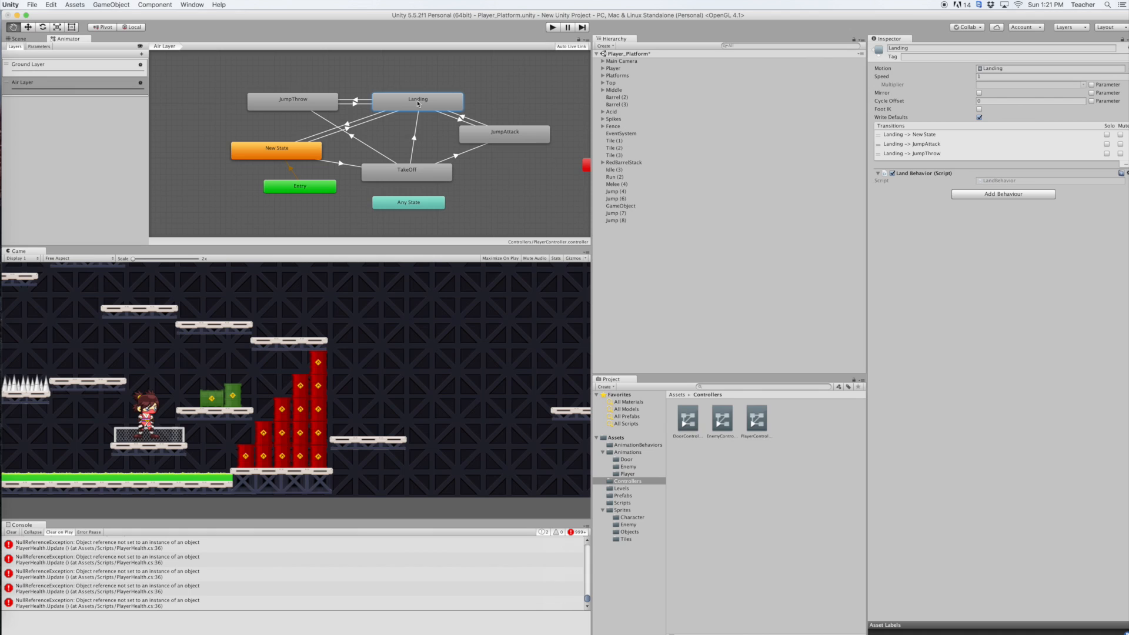
double_click(418, 103)
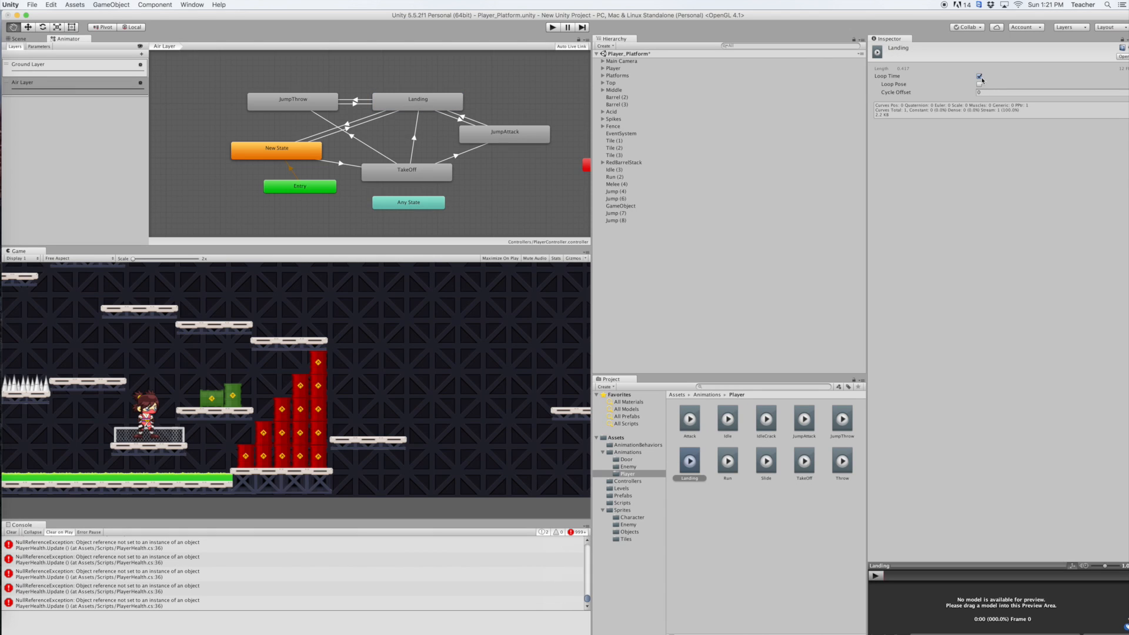
left_click(979, 76)
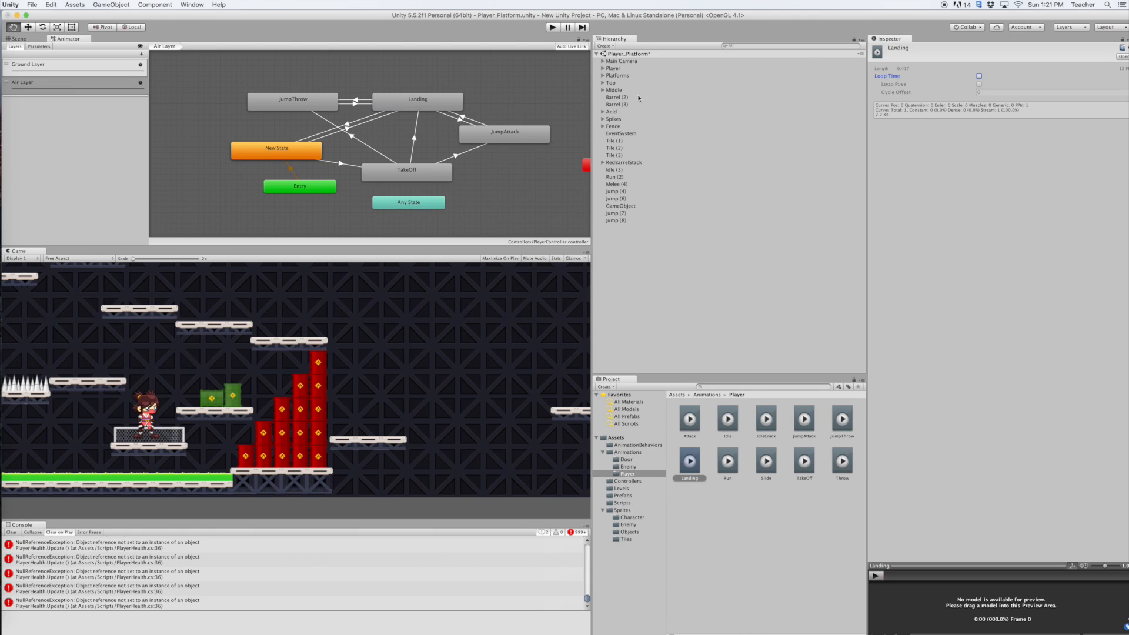
Play-test the scene again from the Scene view, jumping and moving both ways to check the non-looping jump animations, and stop the game
left_click(16, 37)
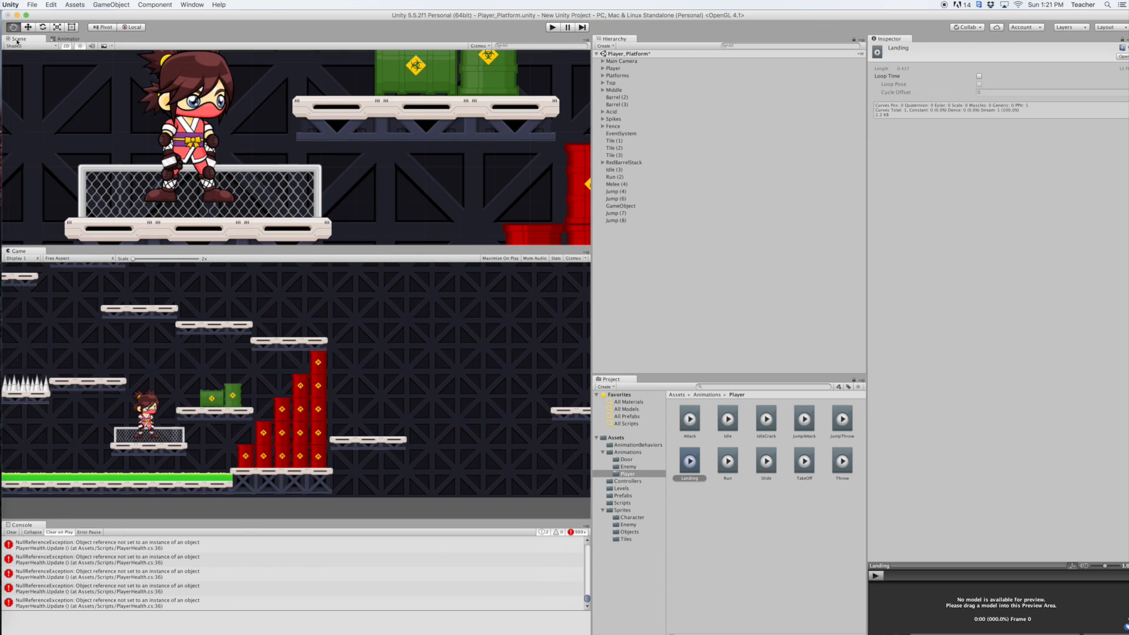
left_click(553, 27)
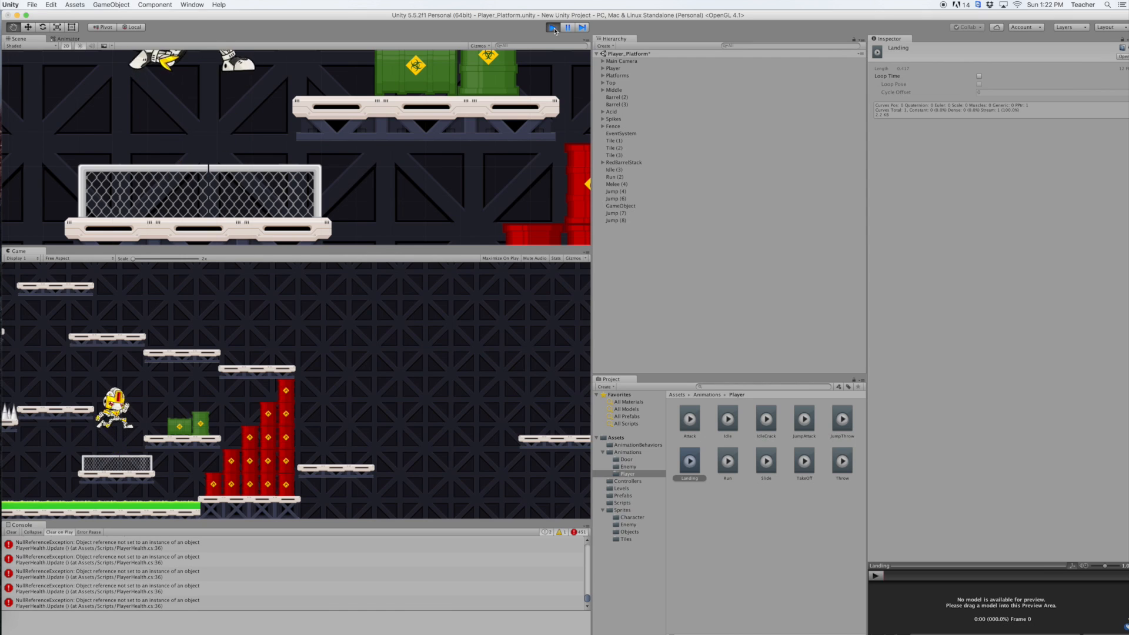
key("space")
key("Right")
key("space")
key("Left")
key("space")
key("space")
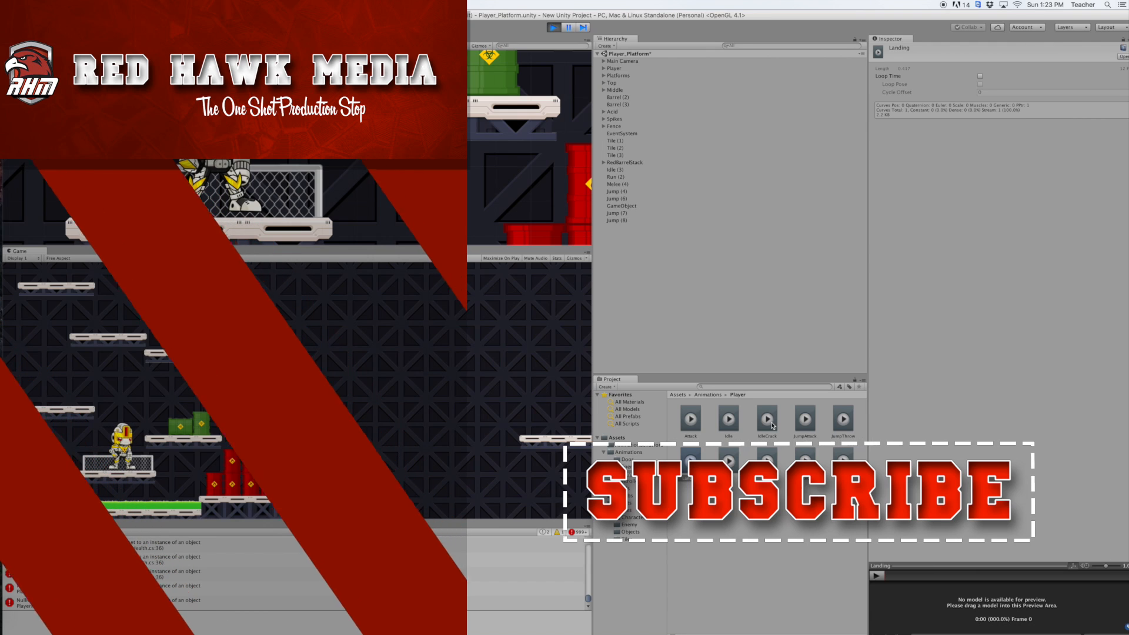
key("super+p")
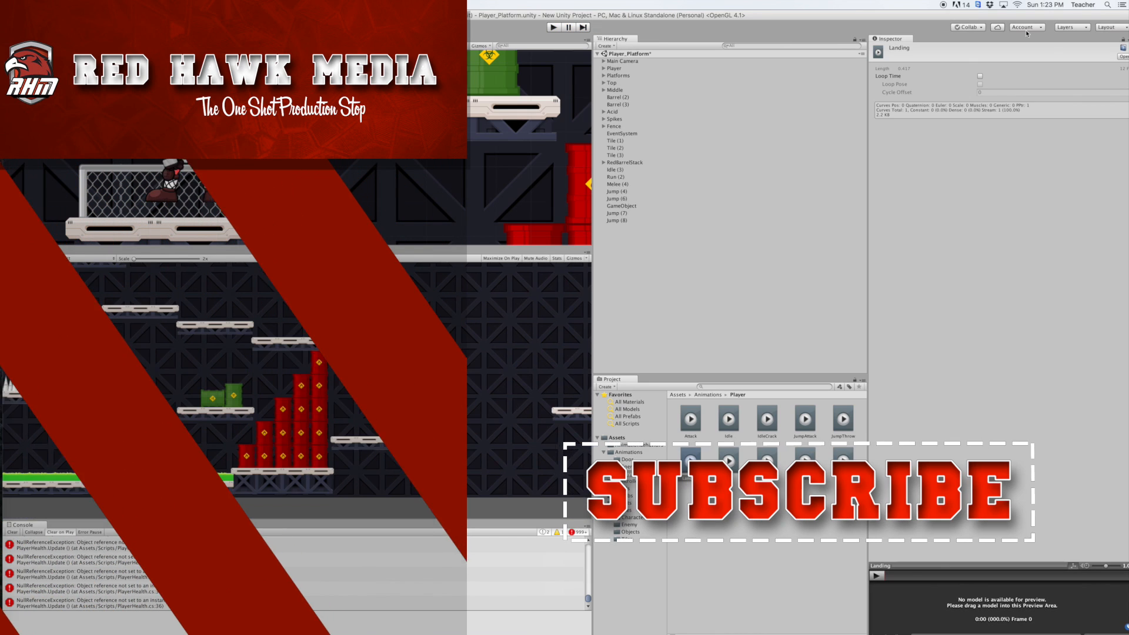